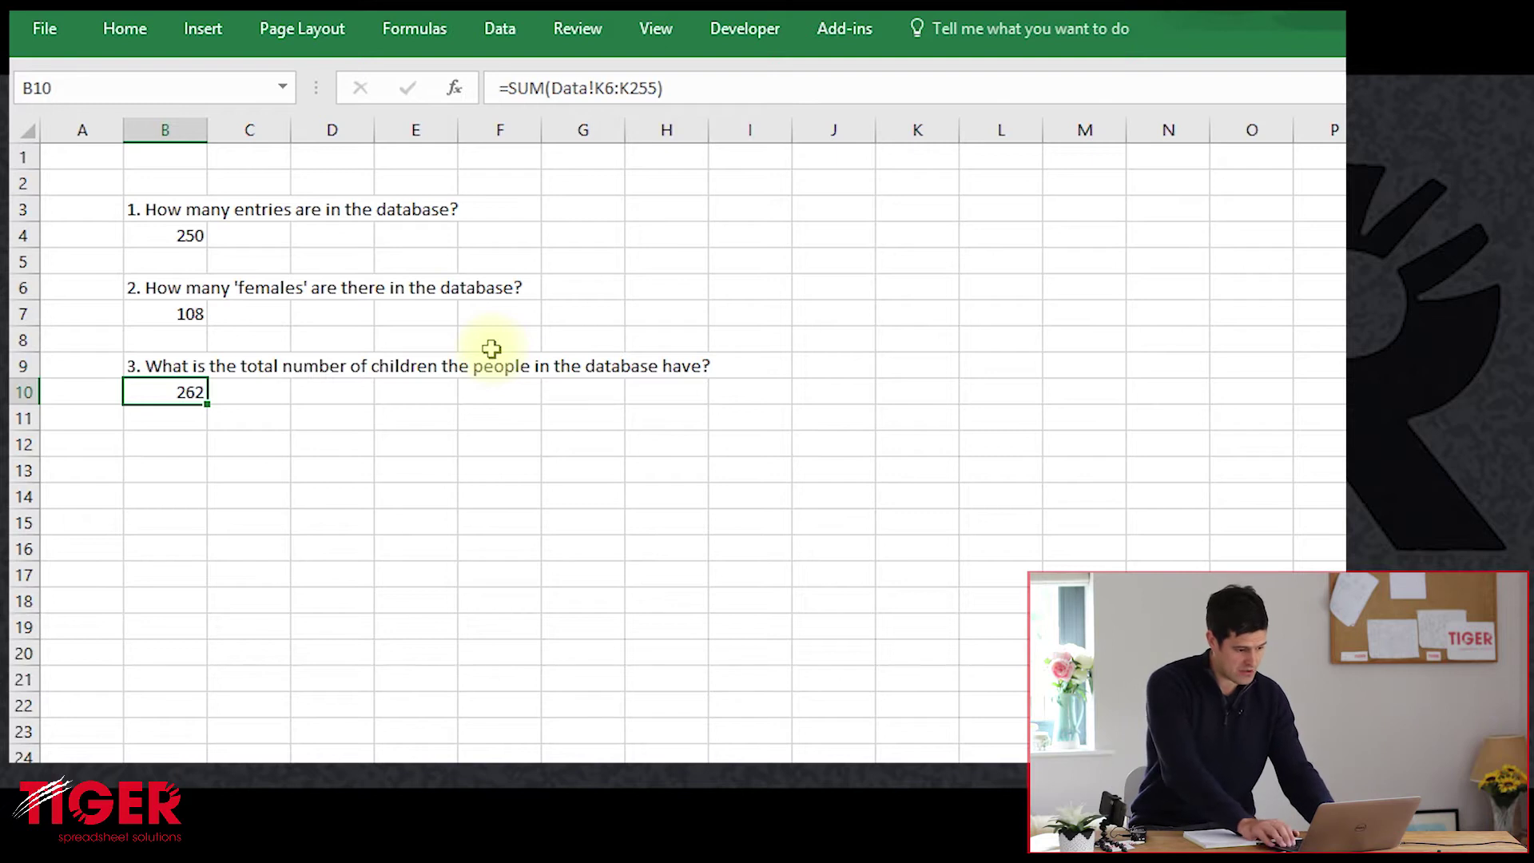
Enter the question "4. What is the total number of children for each region?" in cell B12 and go to B13
key(Down)
text(4. What is the total number of children for each region?)
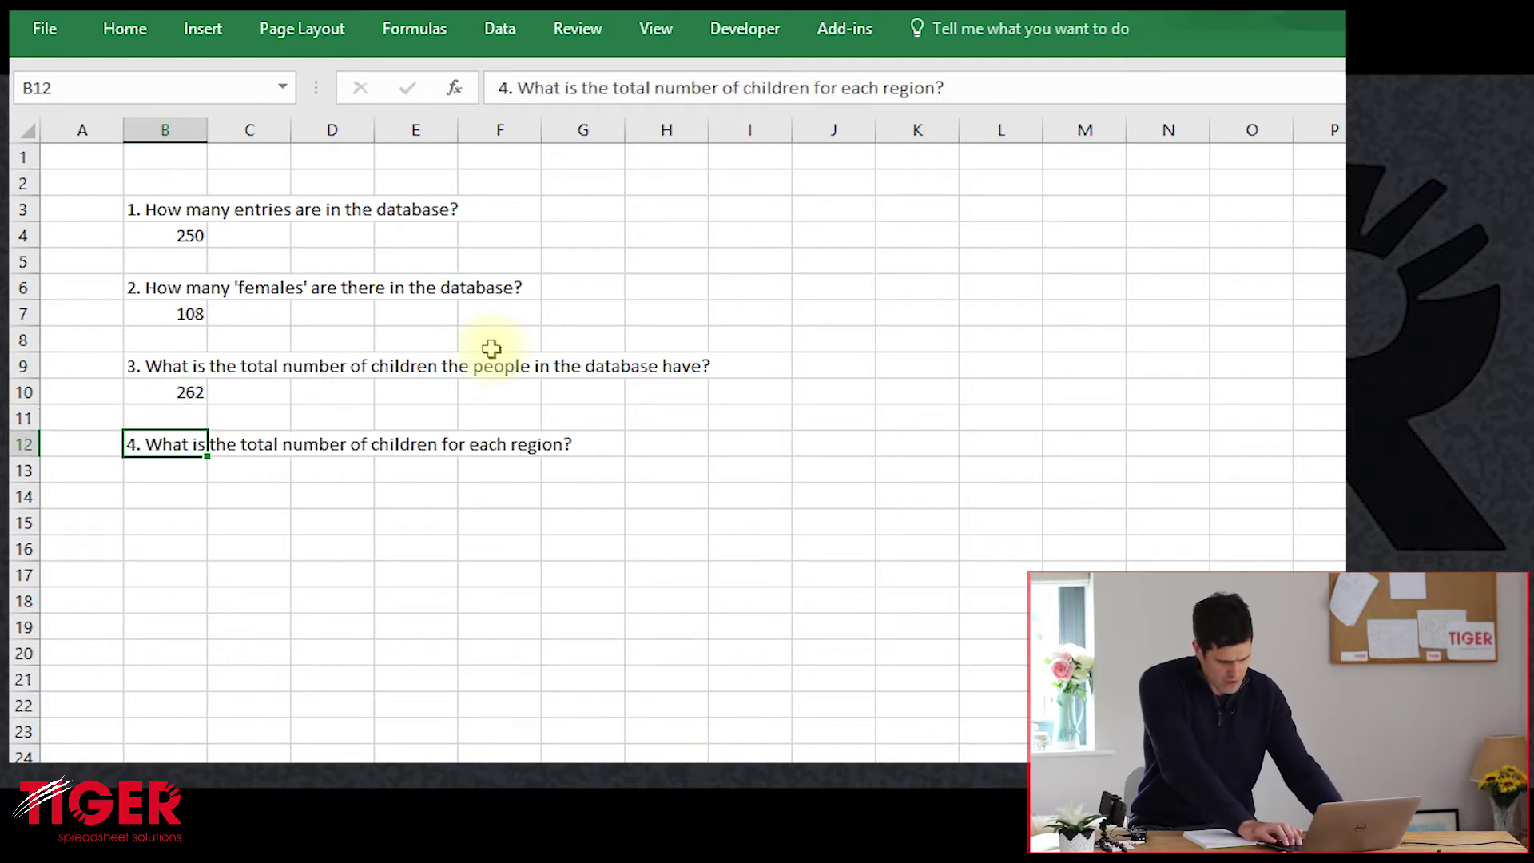
key(Down)
key(Down)
key(Up)
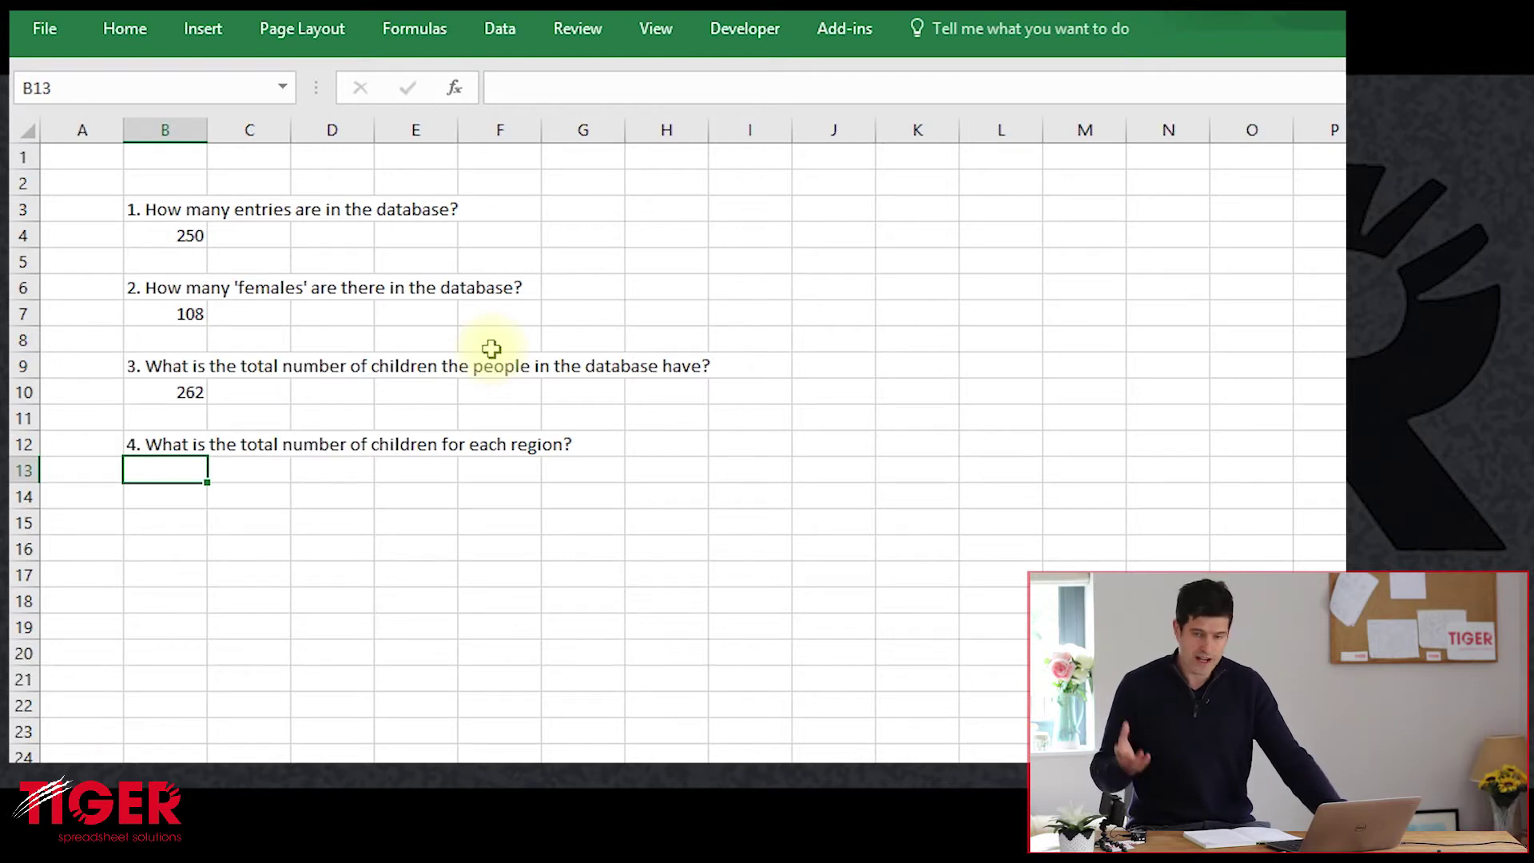
Start a SUMIF formula in B13 with the Region column, Data!G6:G255, as its range argument
text(=)
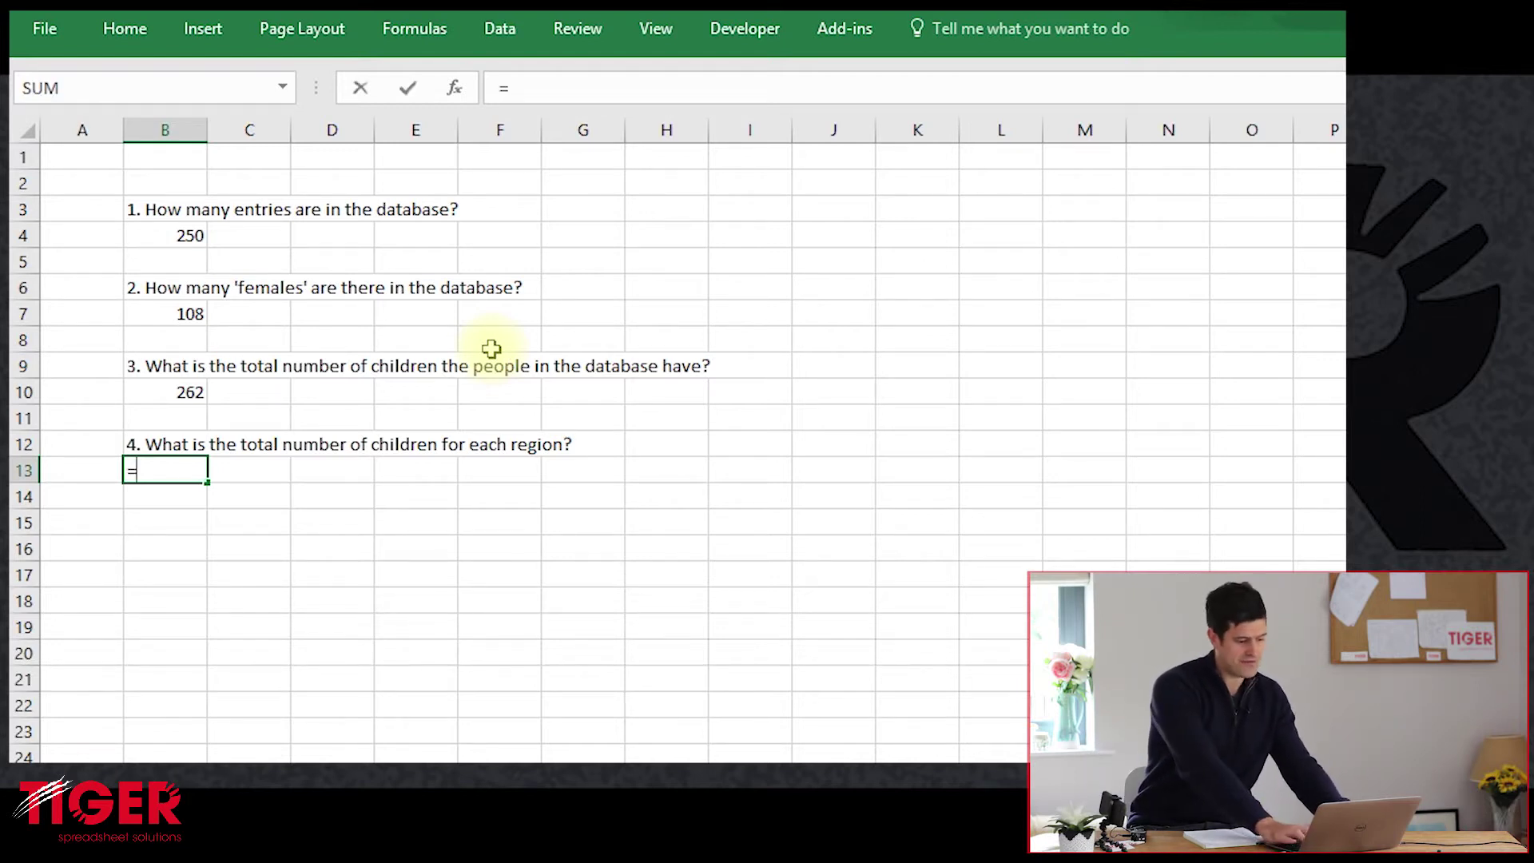
text(sumif()
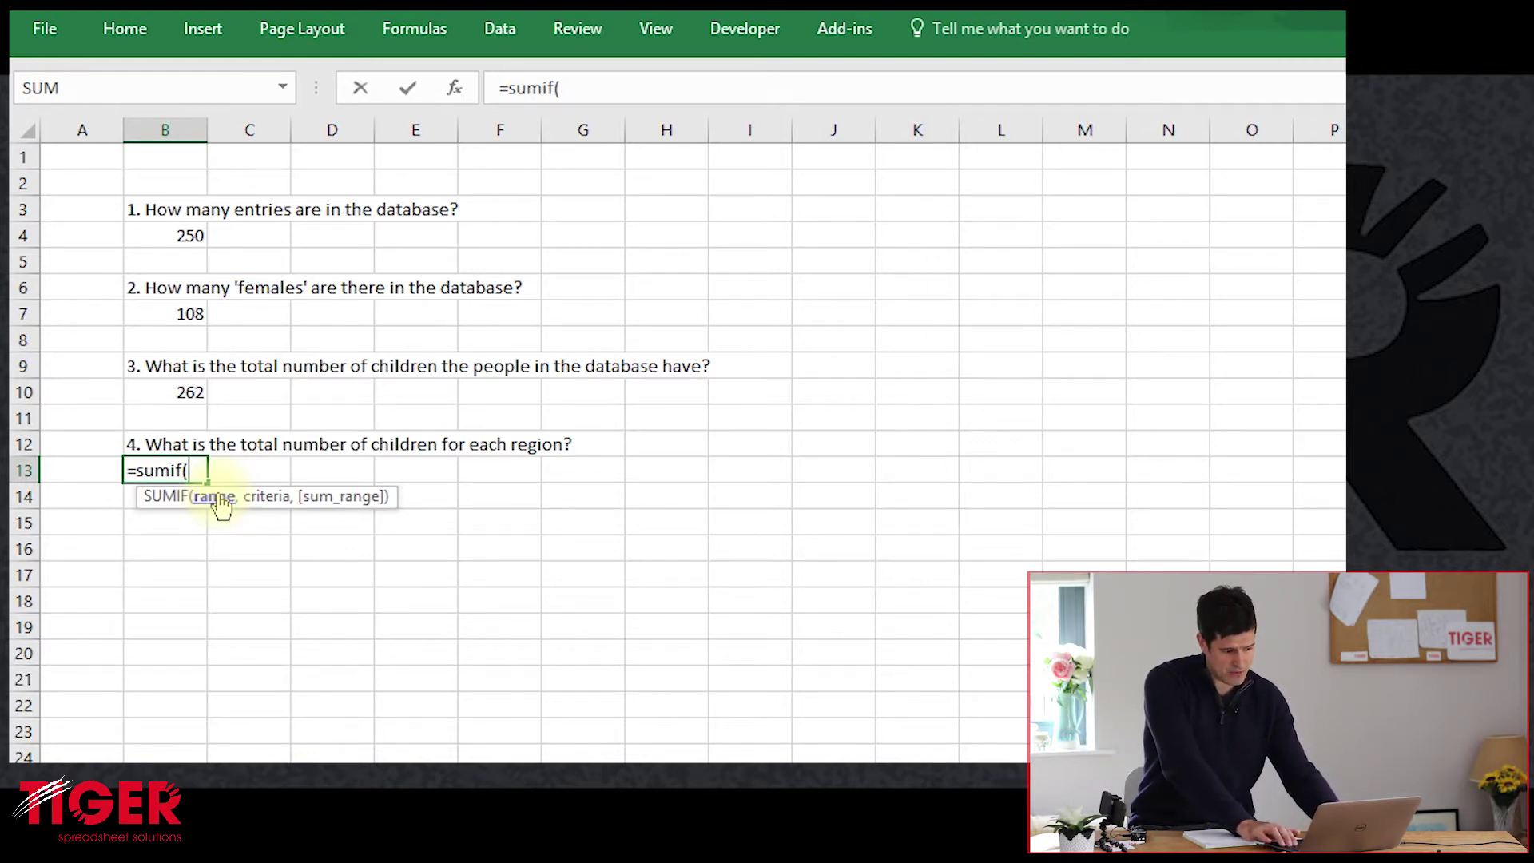
key(ctrl+Page_Down)
key(ctrl+Page_Down)
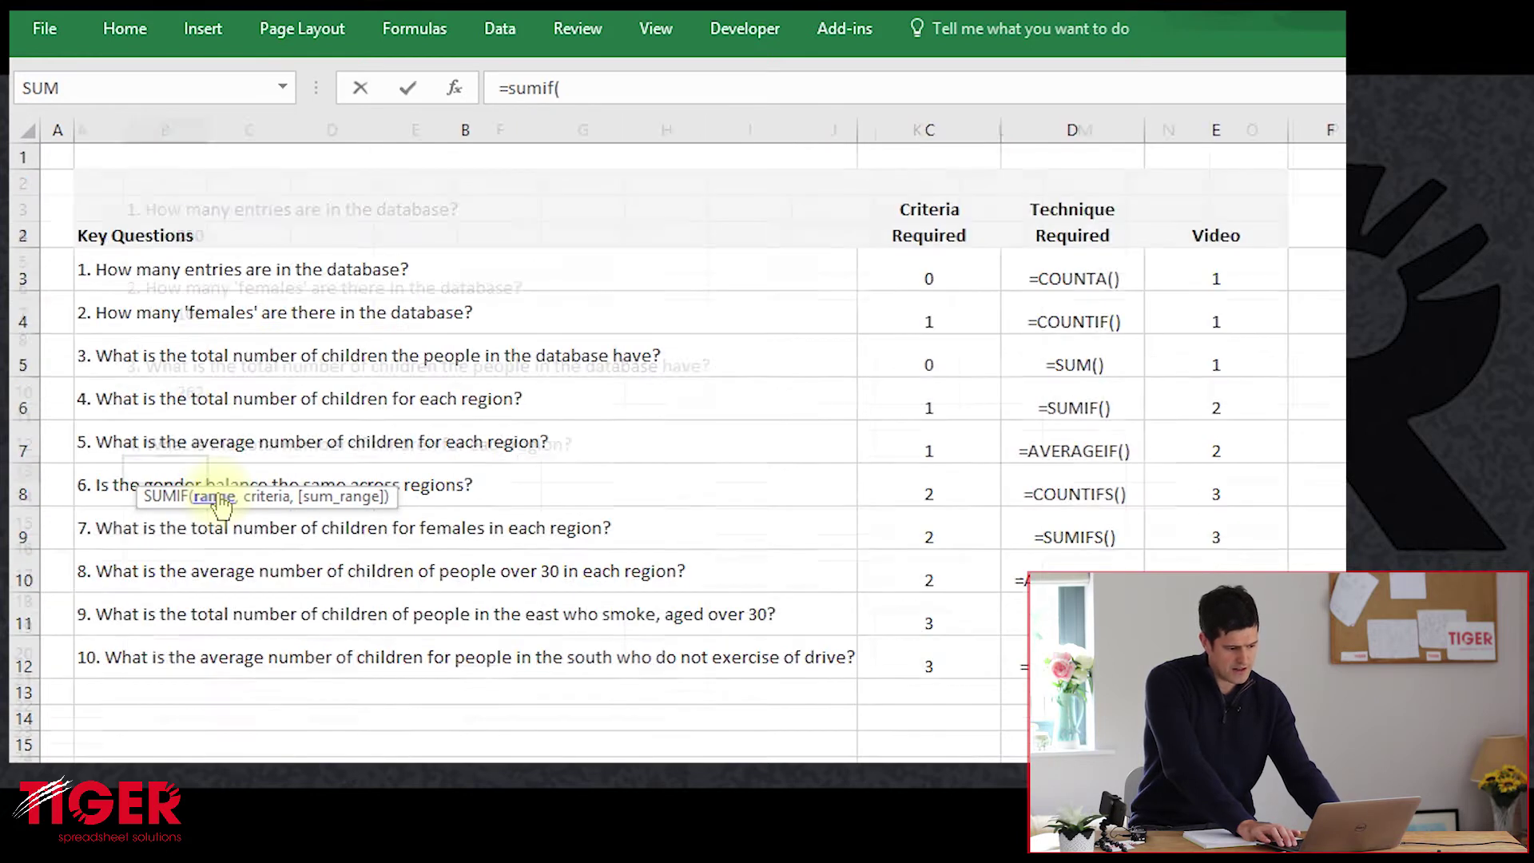
key(Down)
key(Right)
key(Up)
key(Right)
key(ctrl+Up)
key(Right)
key(Right)
key(Right)
key(Down)
key(Right)
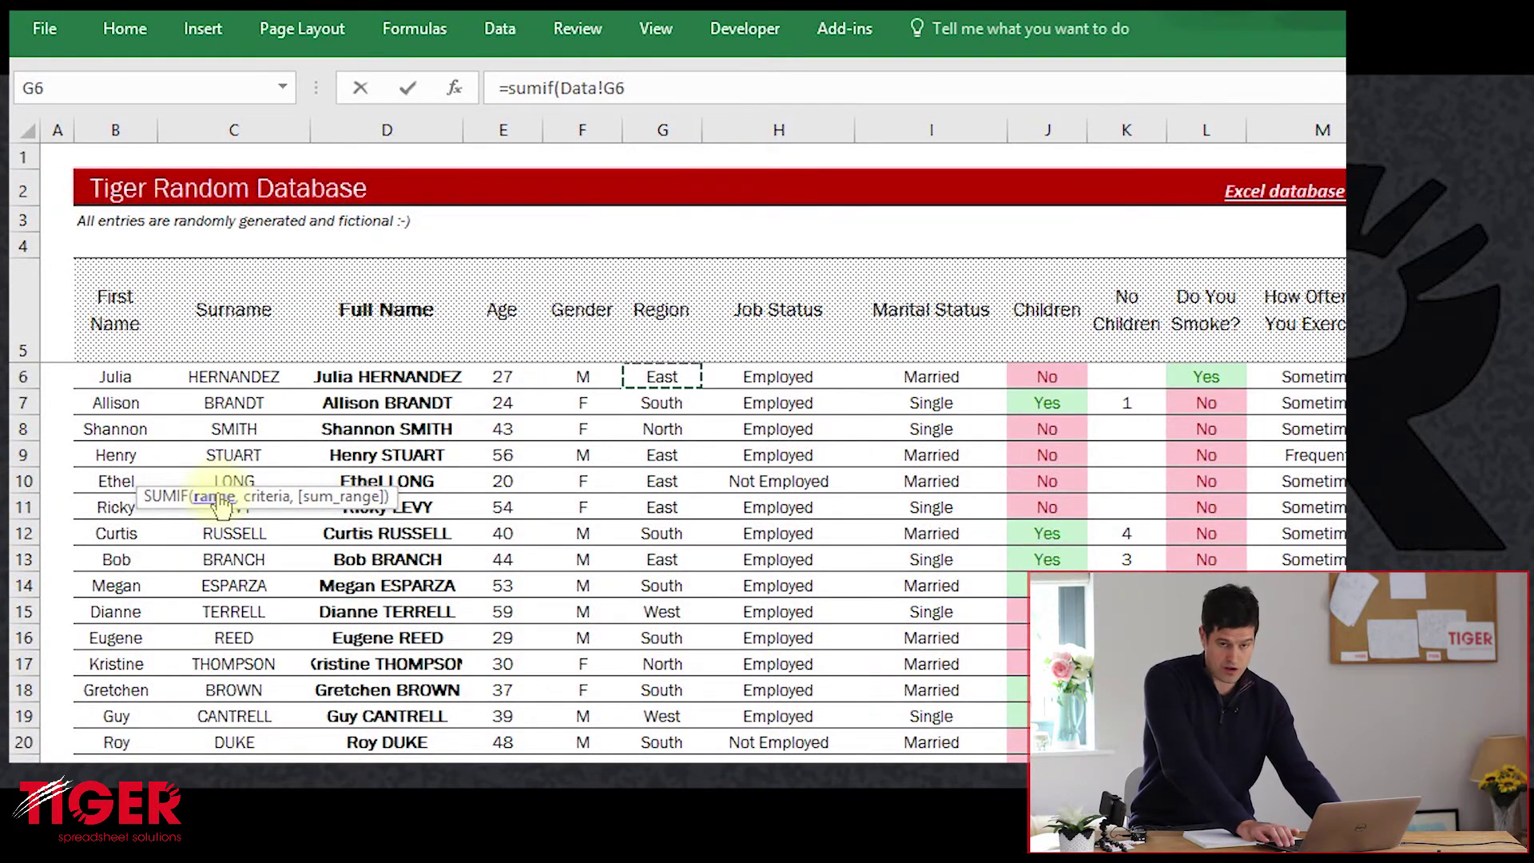
key(Left)
key(Right)
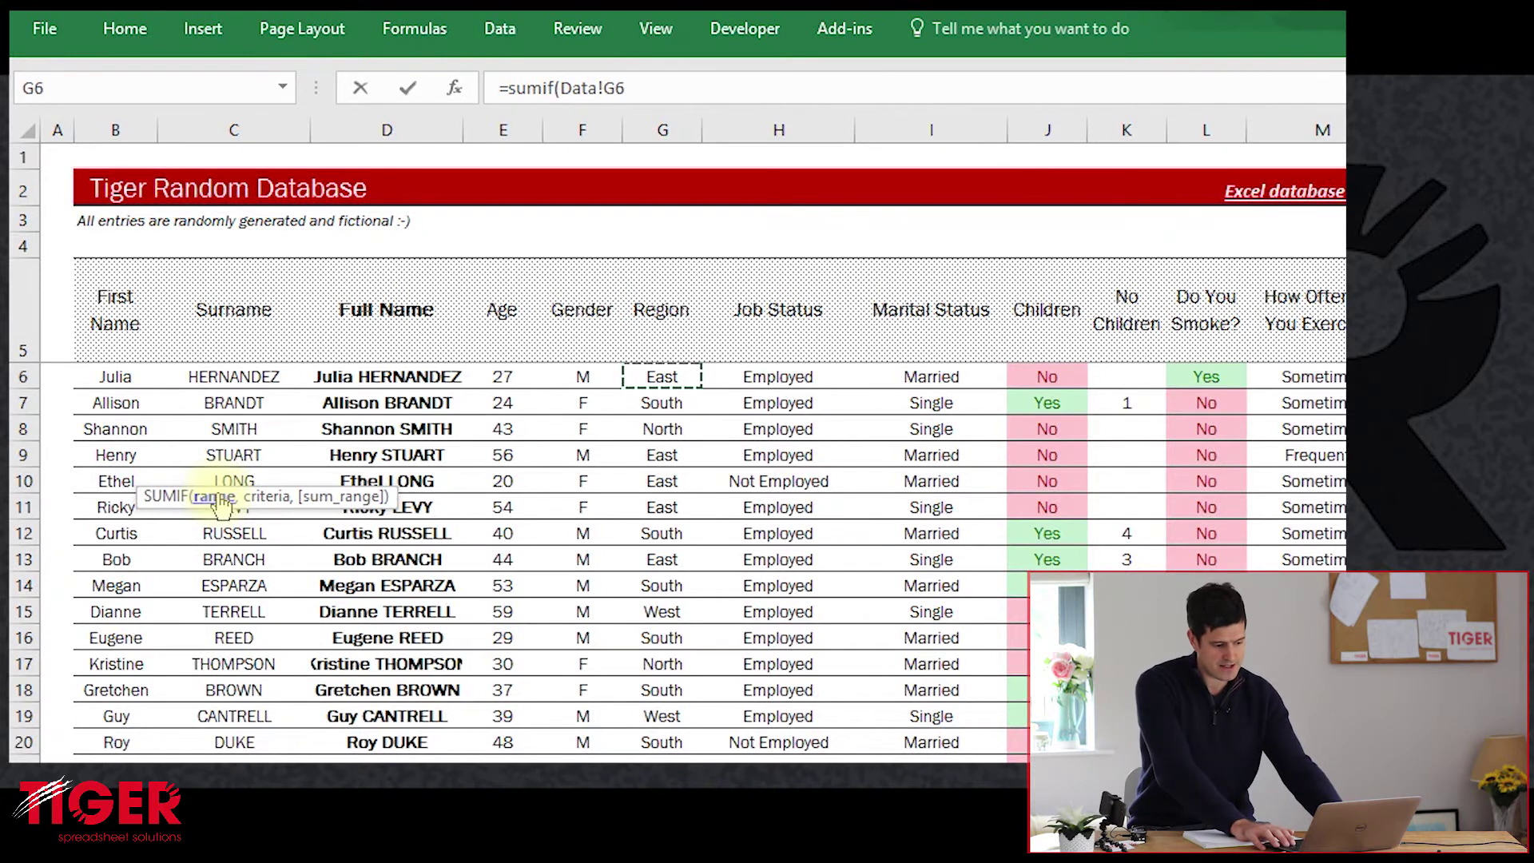
key(ctrl+shift+Down)
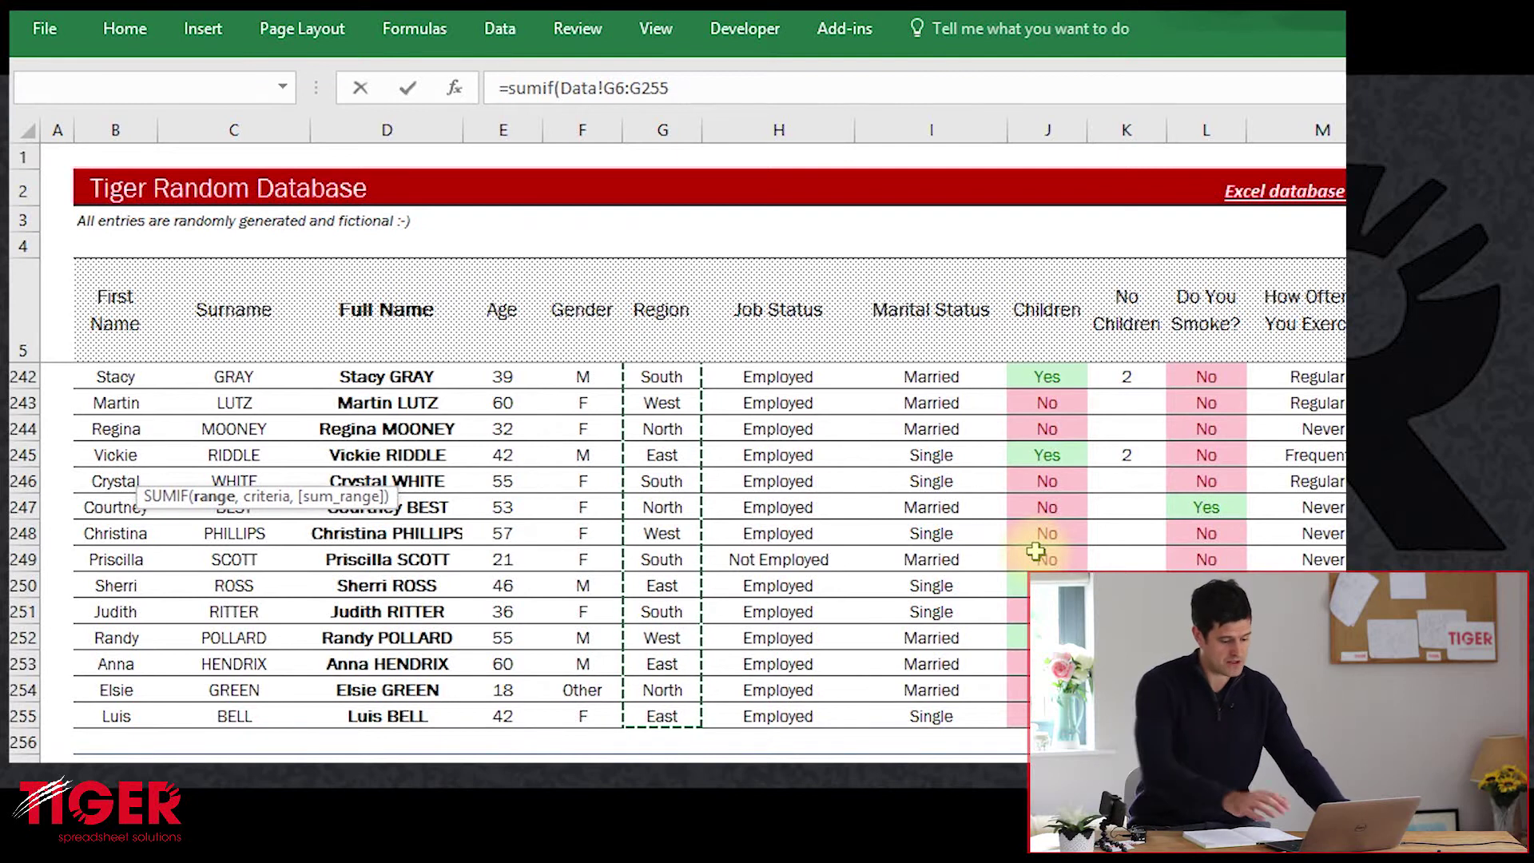
text(,)
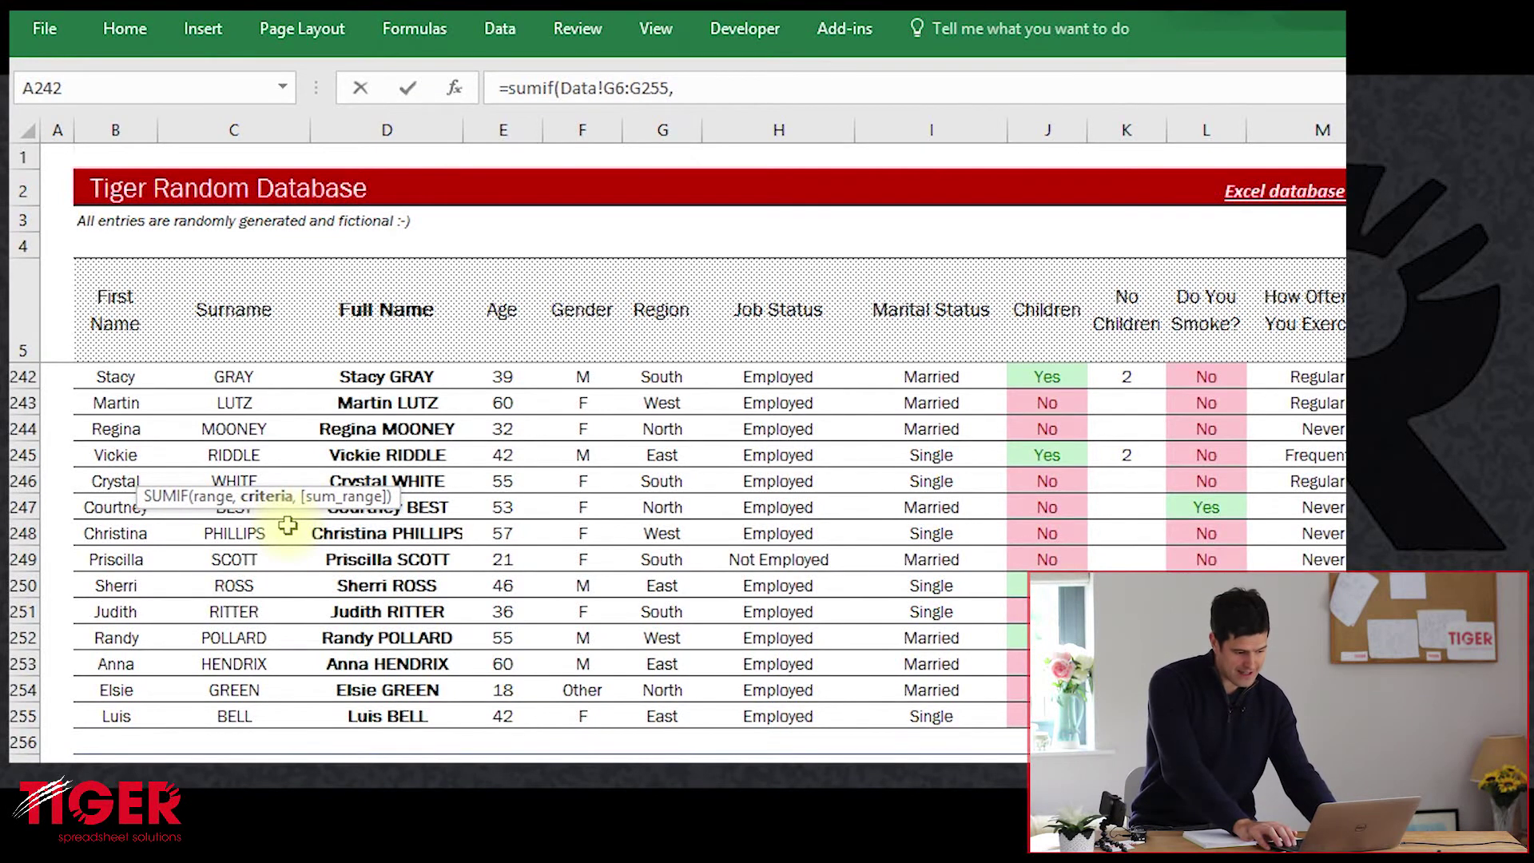
Return to the questions sheet and add "North" as the SUMIF criterion
key(ctrl+Page_Up)
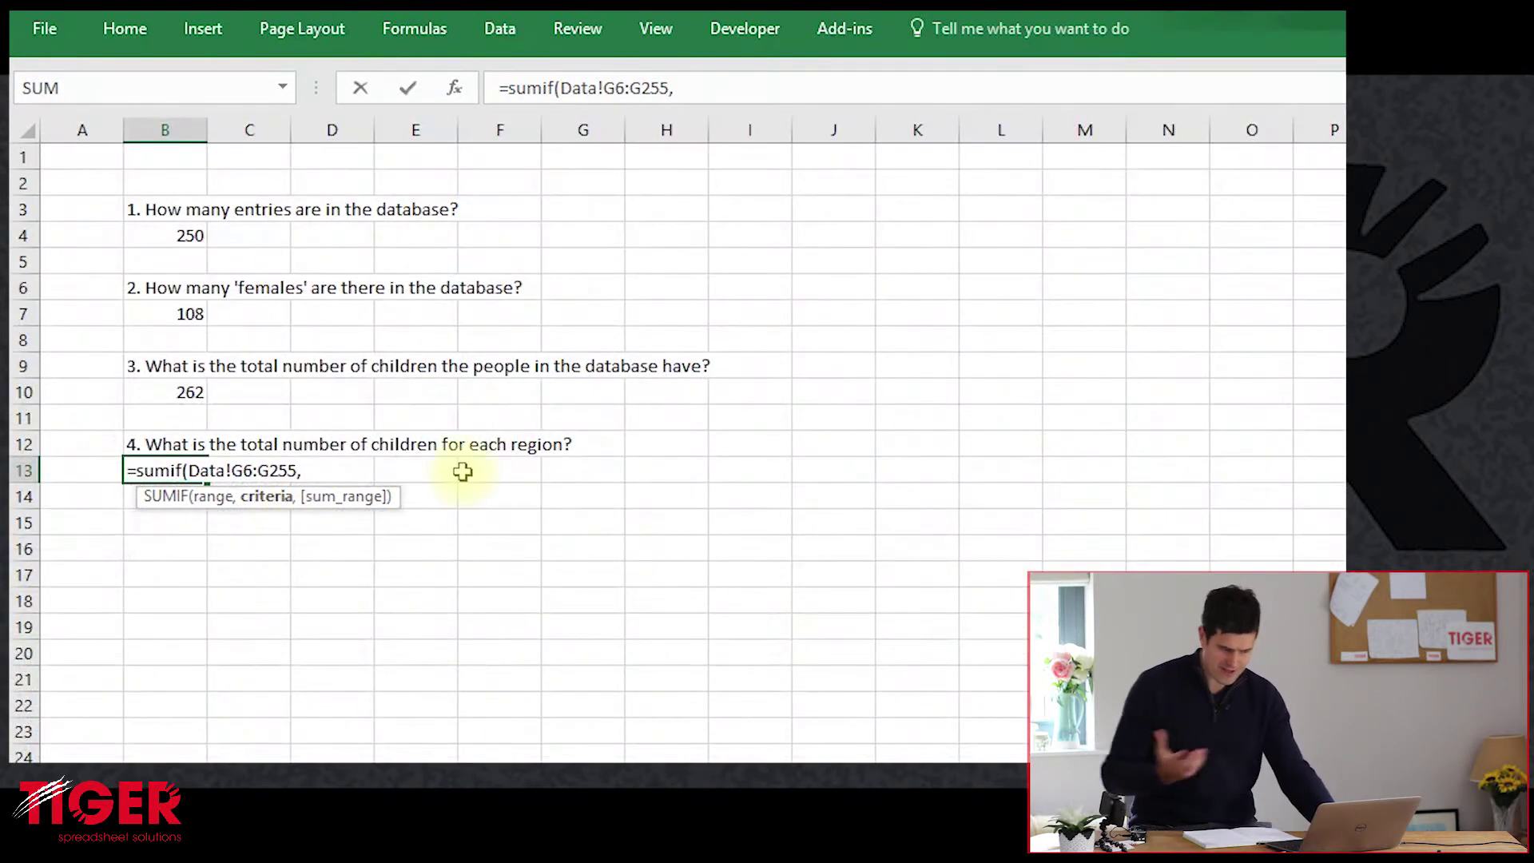
text("Nort)
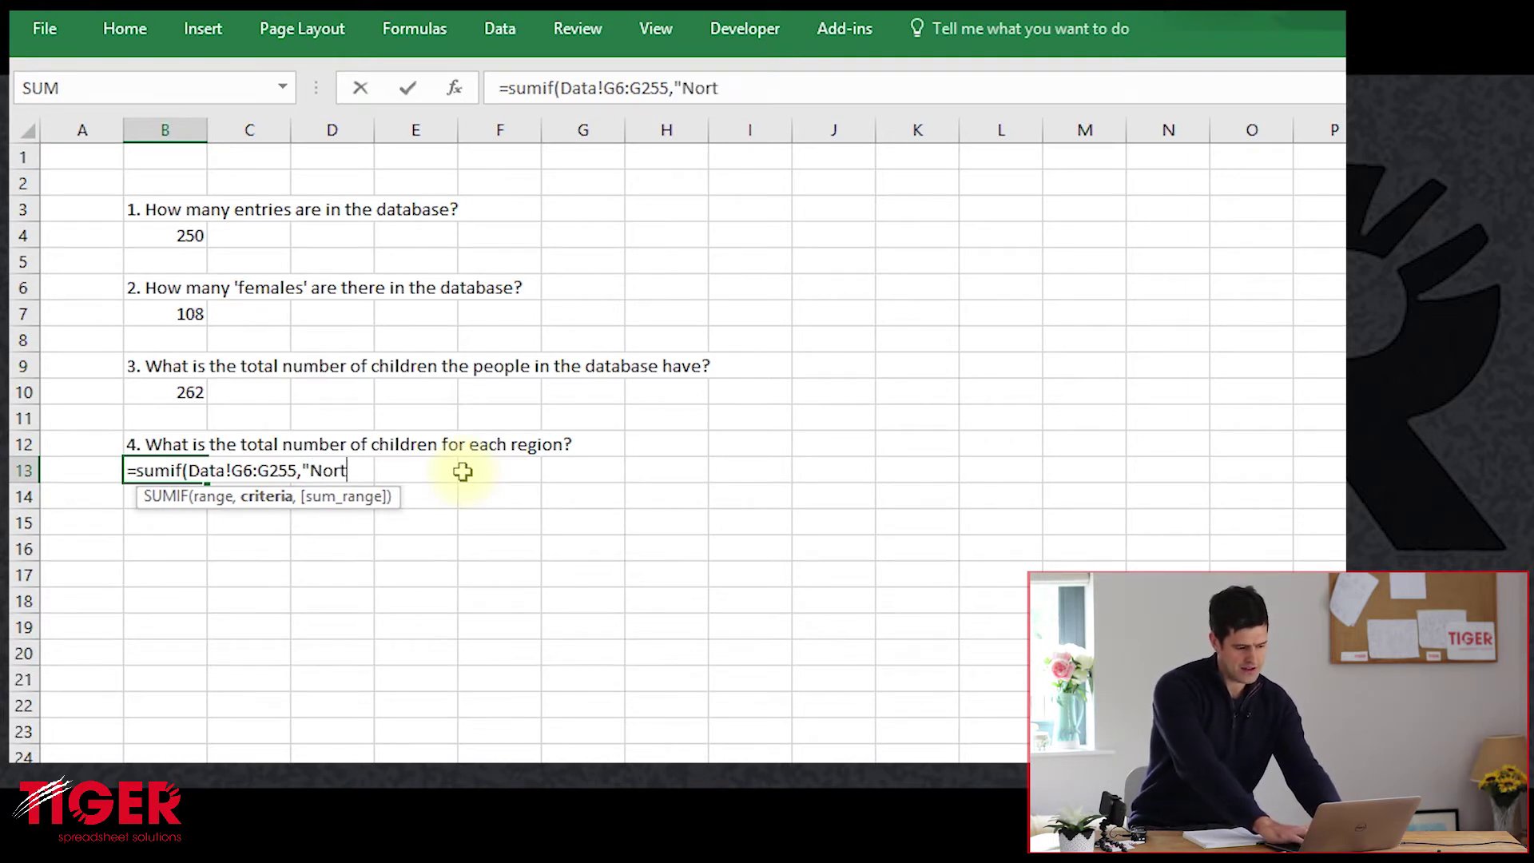
text(h",)
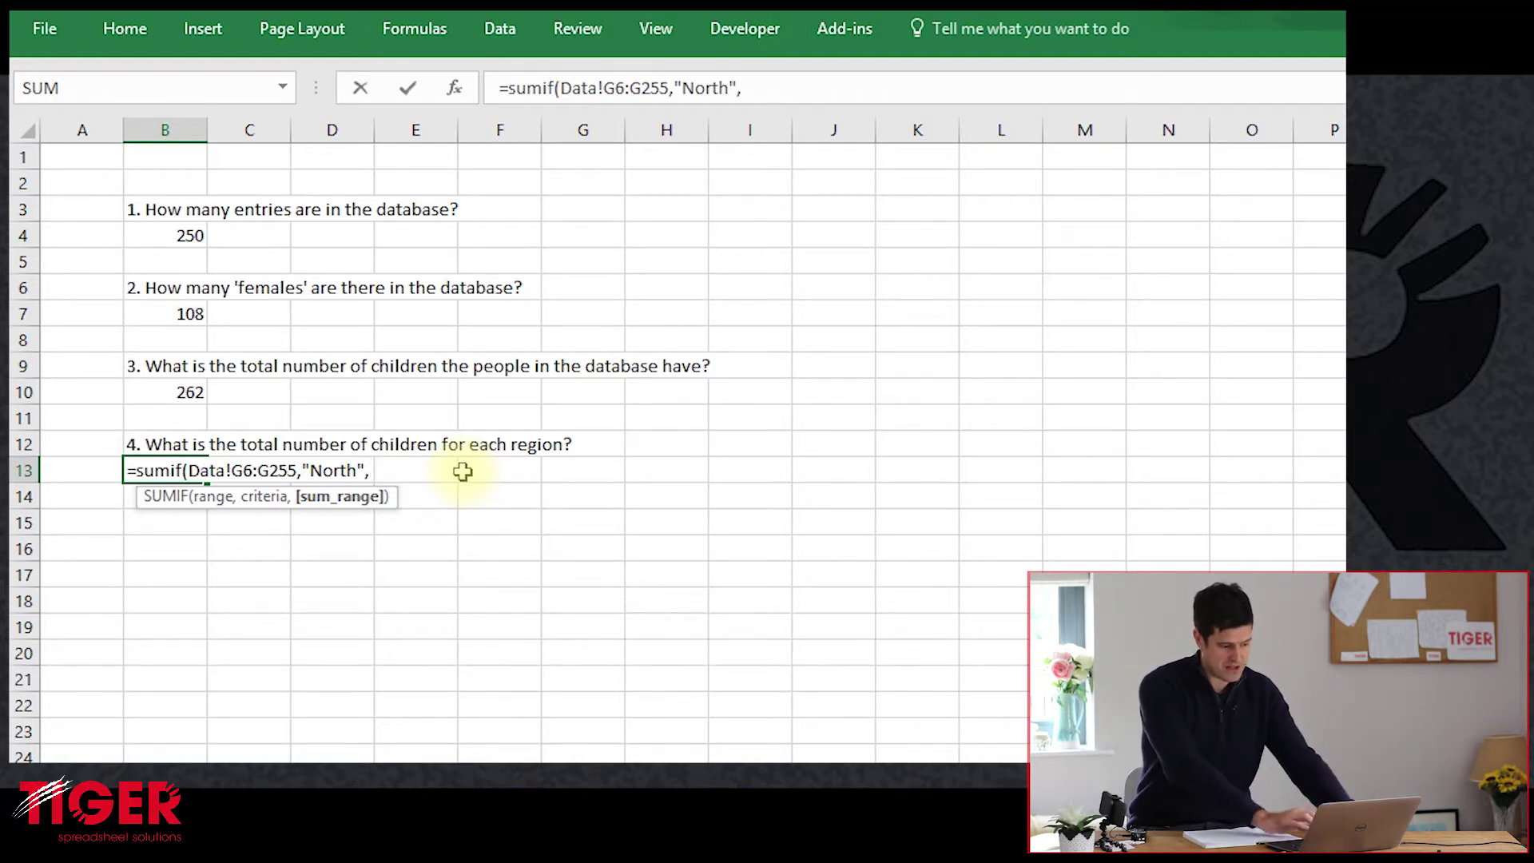
Make the SUMIF criteria range absolute as $G$6:$G$255
click(237, 472)
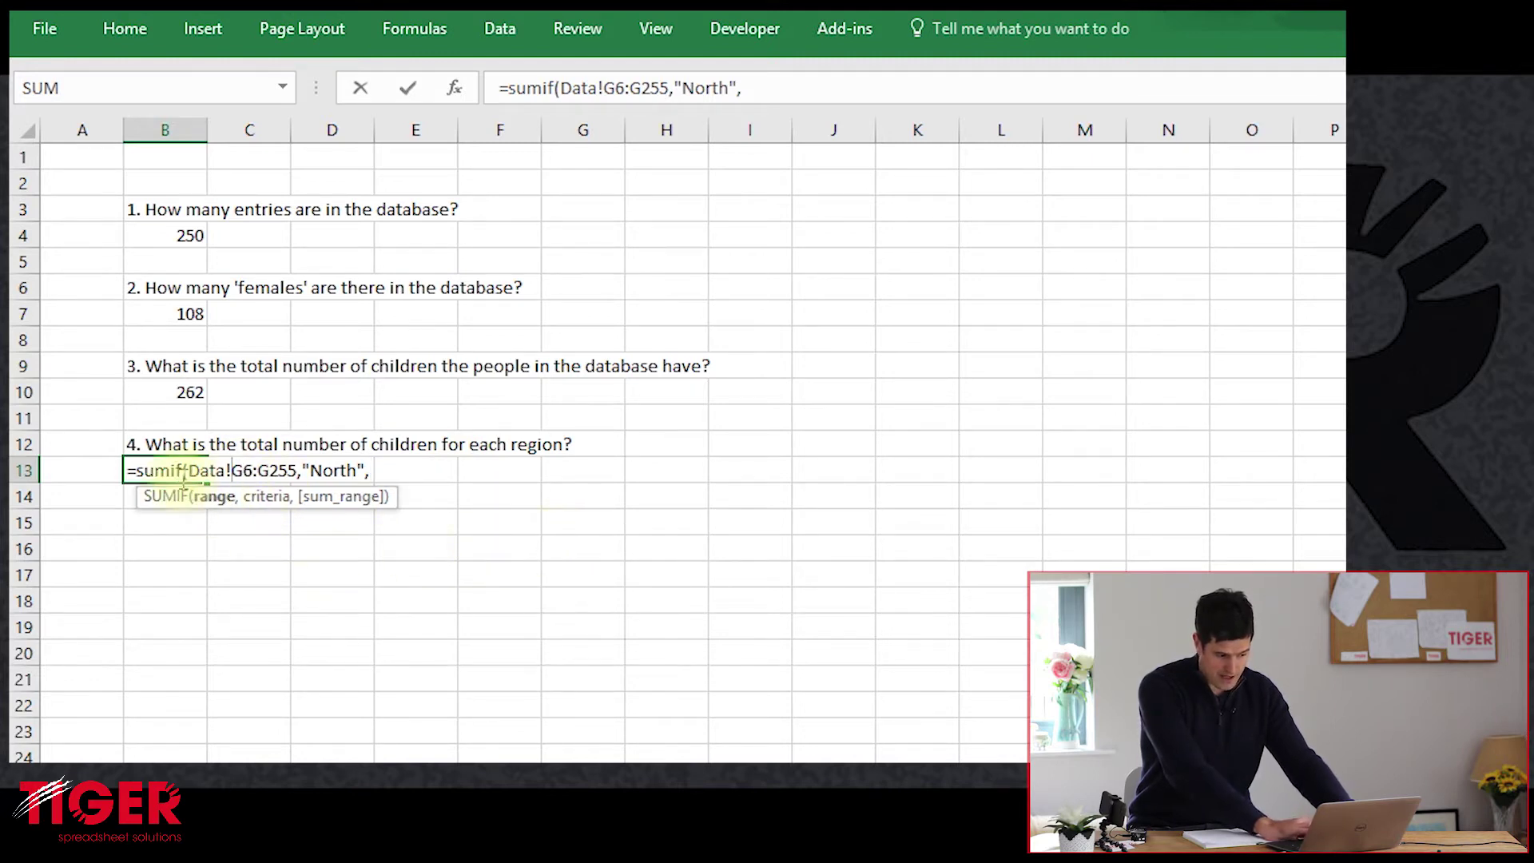
double_click(243, 472)
key(F4)
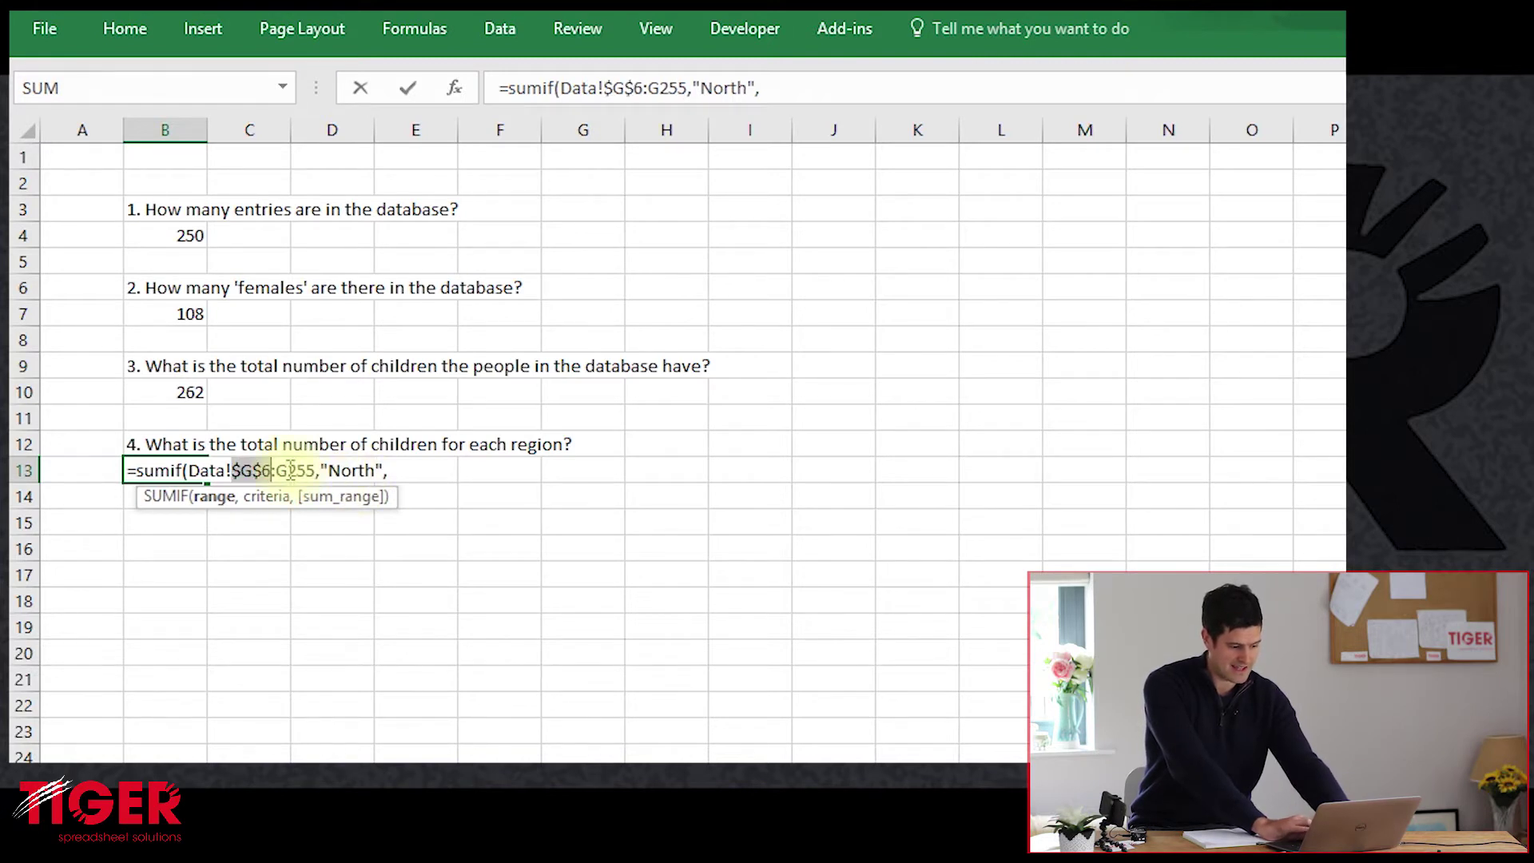
key(F4)
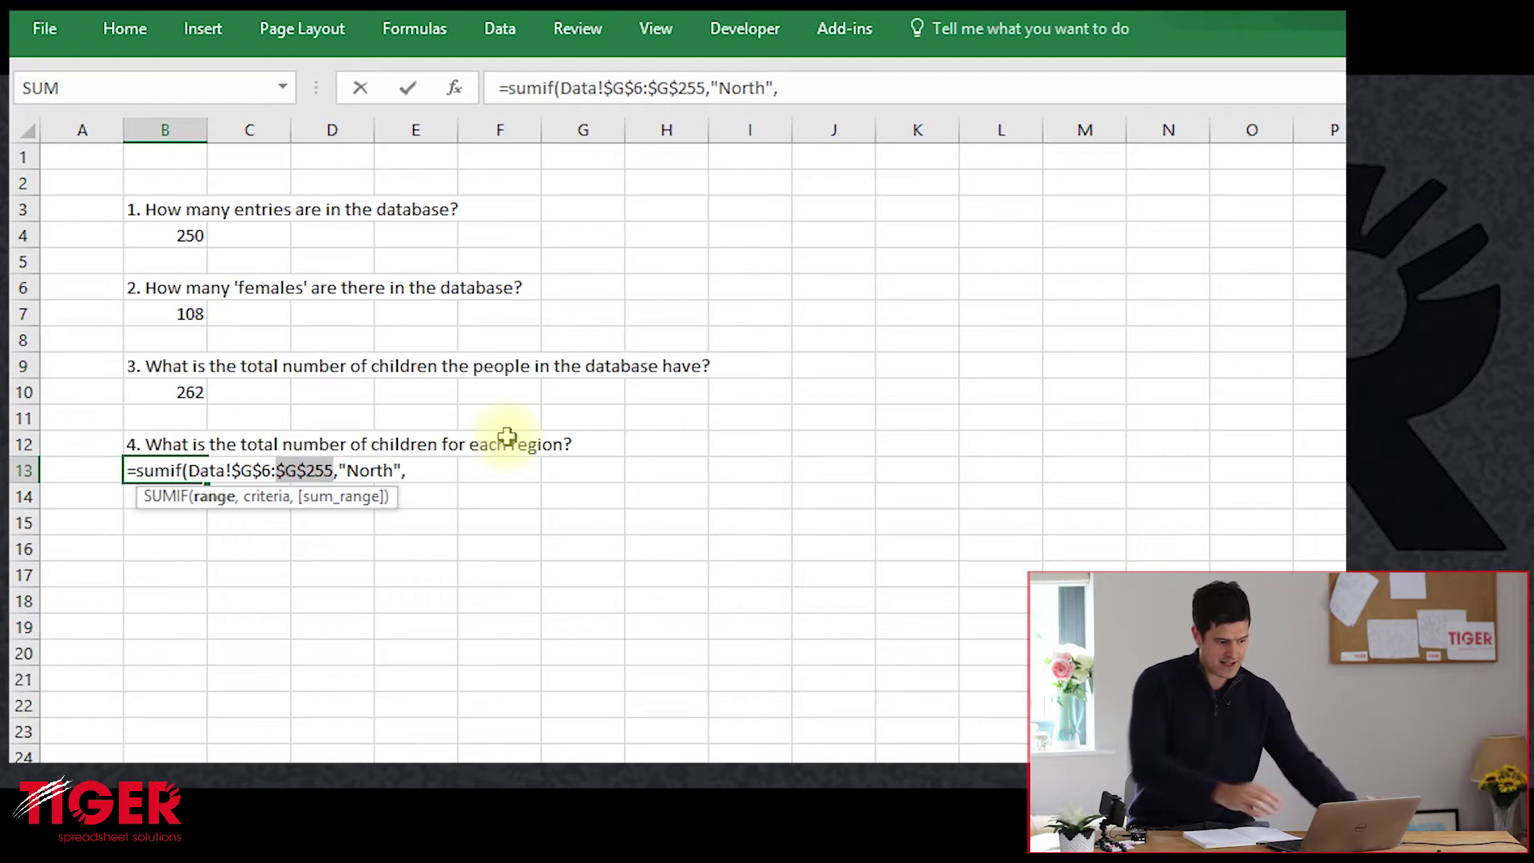
click(415, 473)
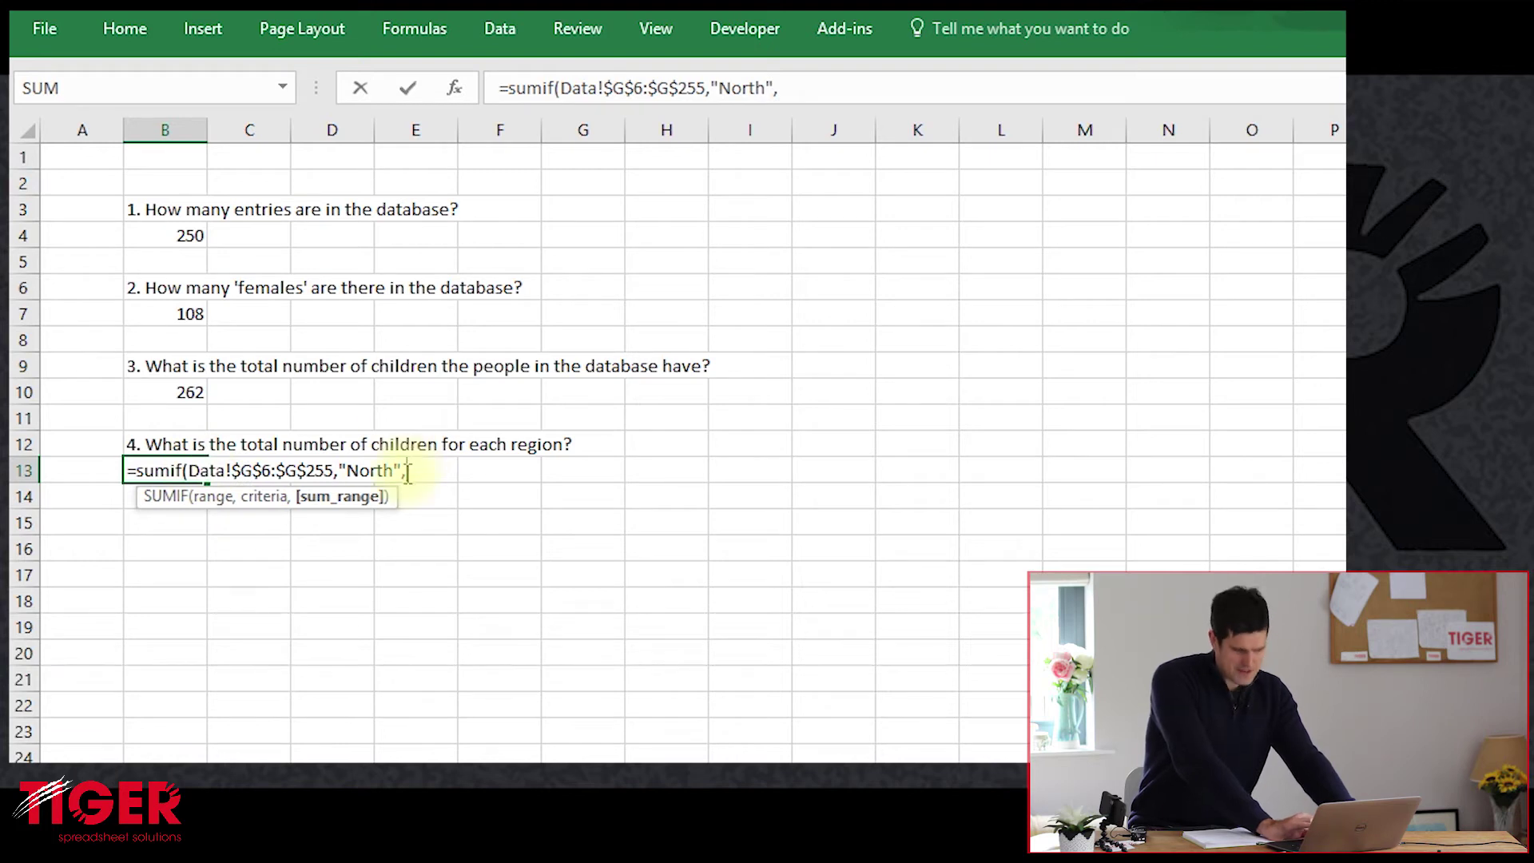
drag(402, 471, 345, 471)
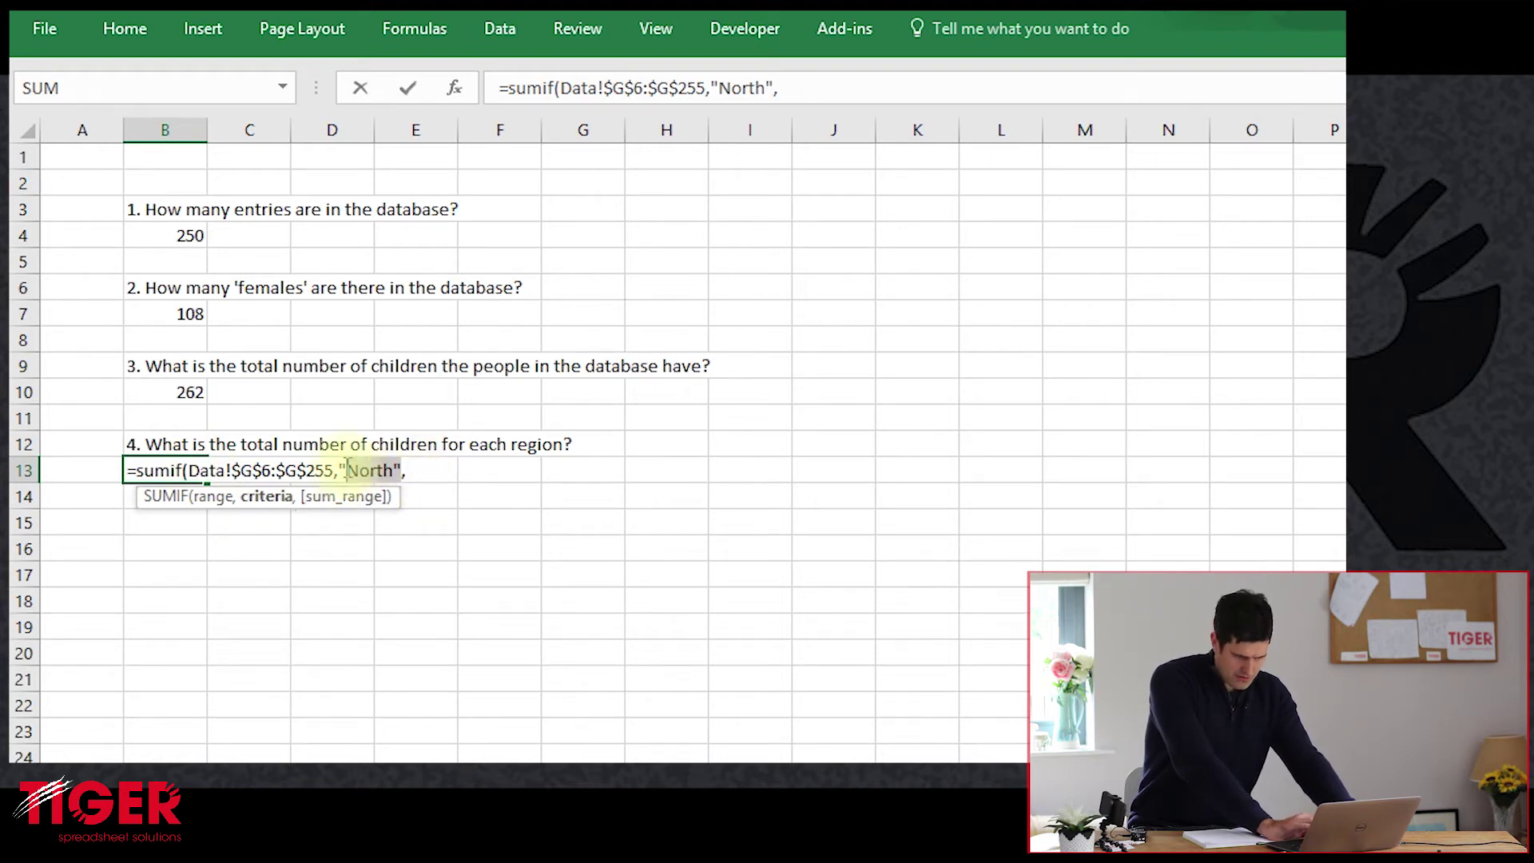
click(296, 471)
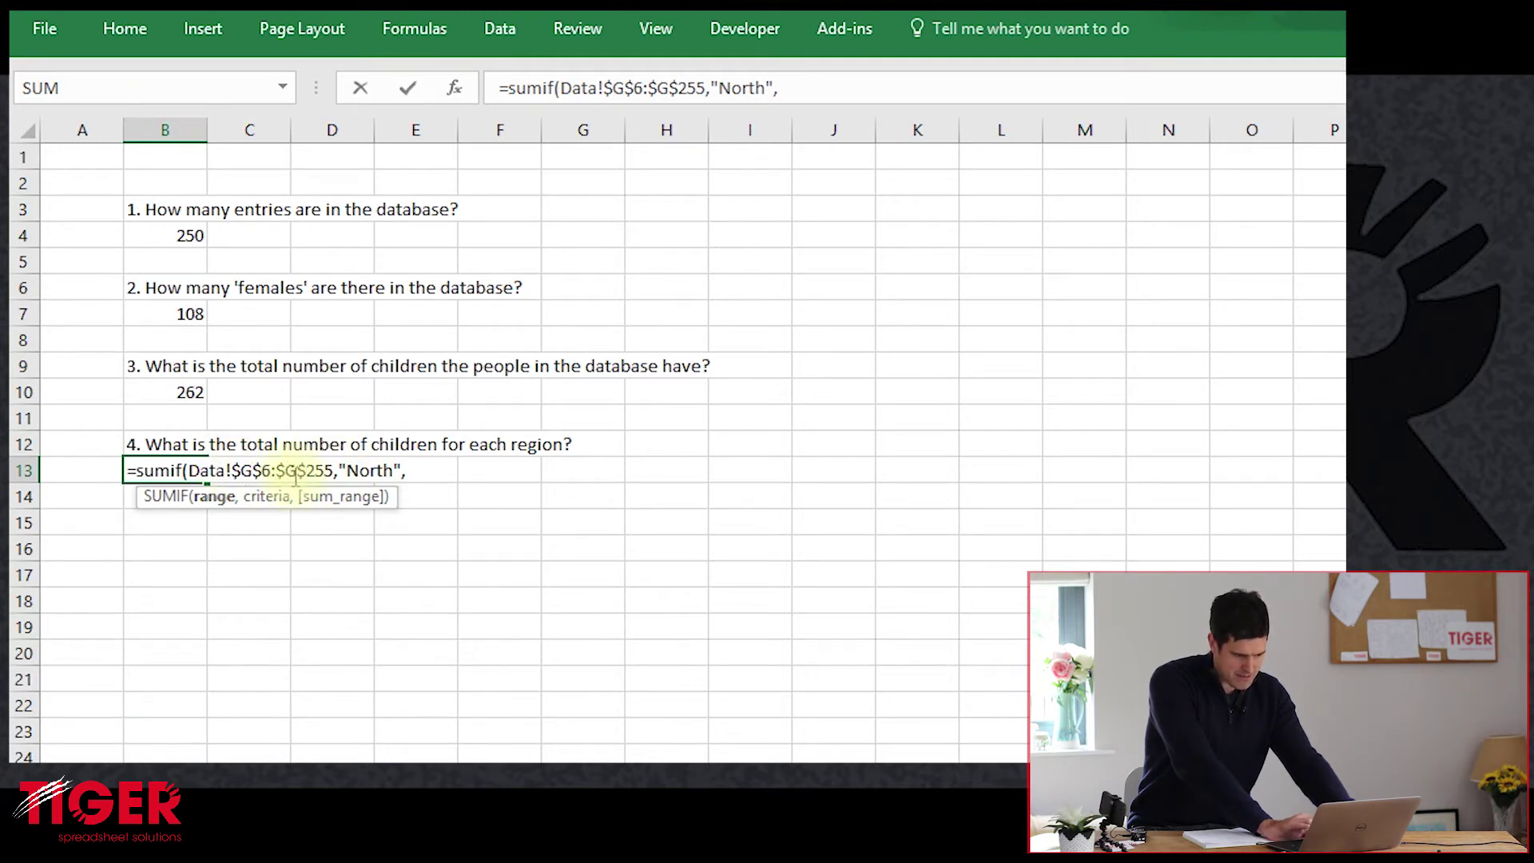
click(420, 473)
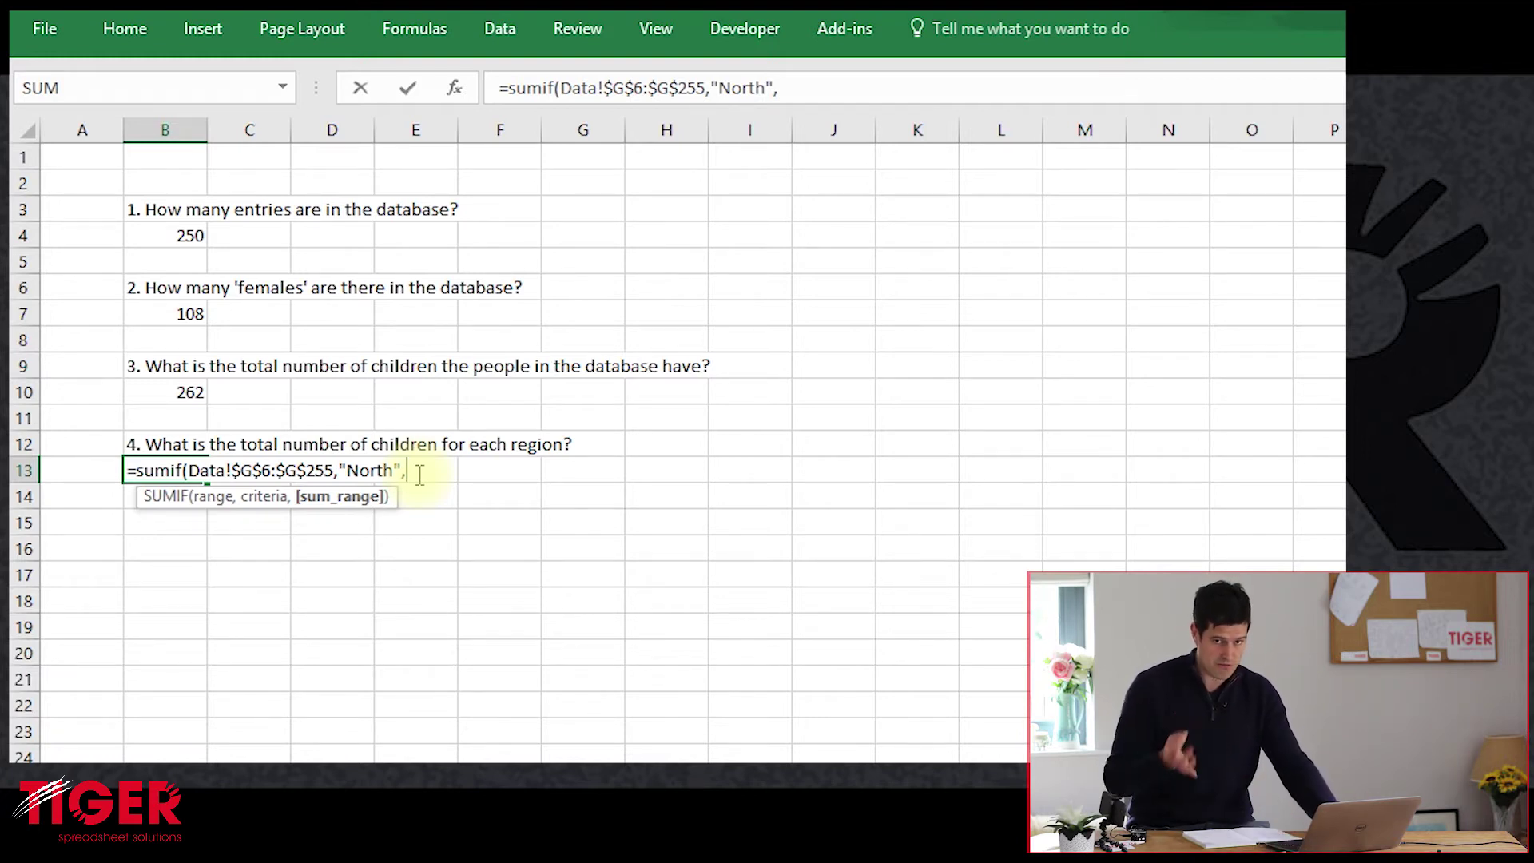
Set the SUMIF sum range to the No Children column, Data!K6:K255
key(ctrl+Page_Up)
key(ctrl+Page_Up)
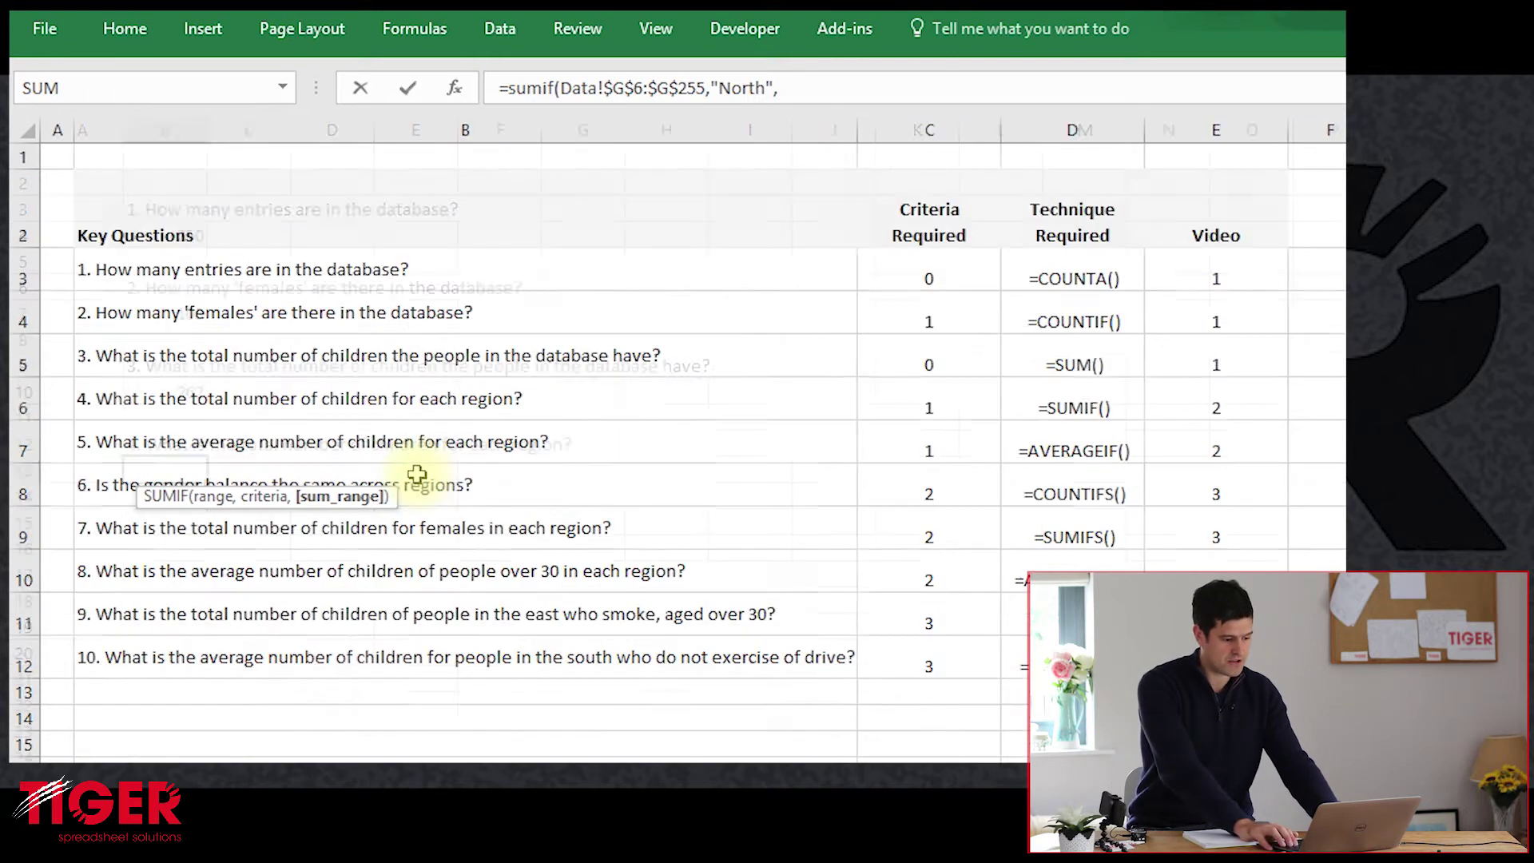
key(BackSpace)
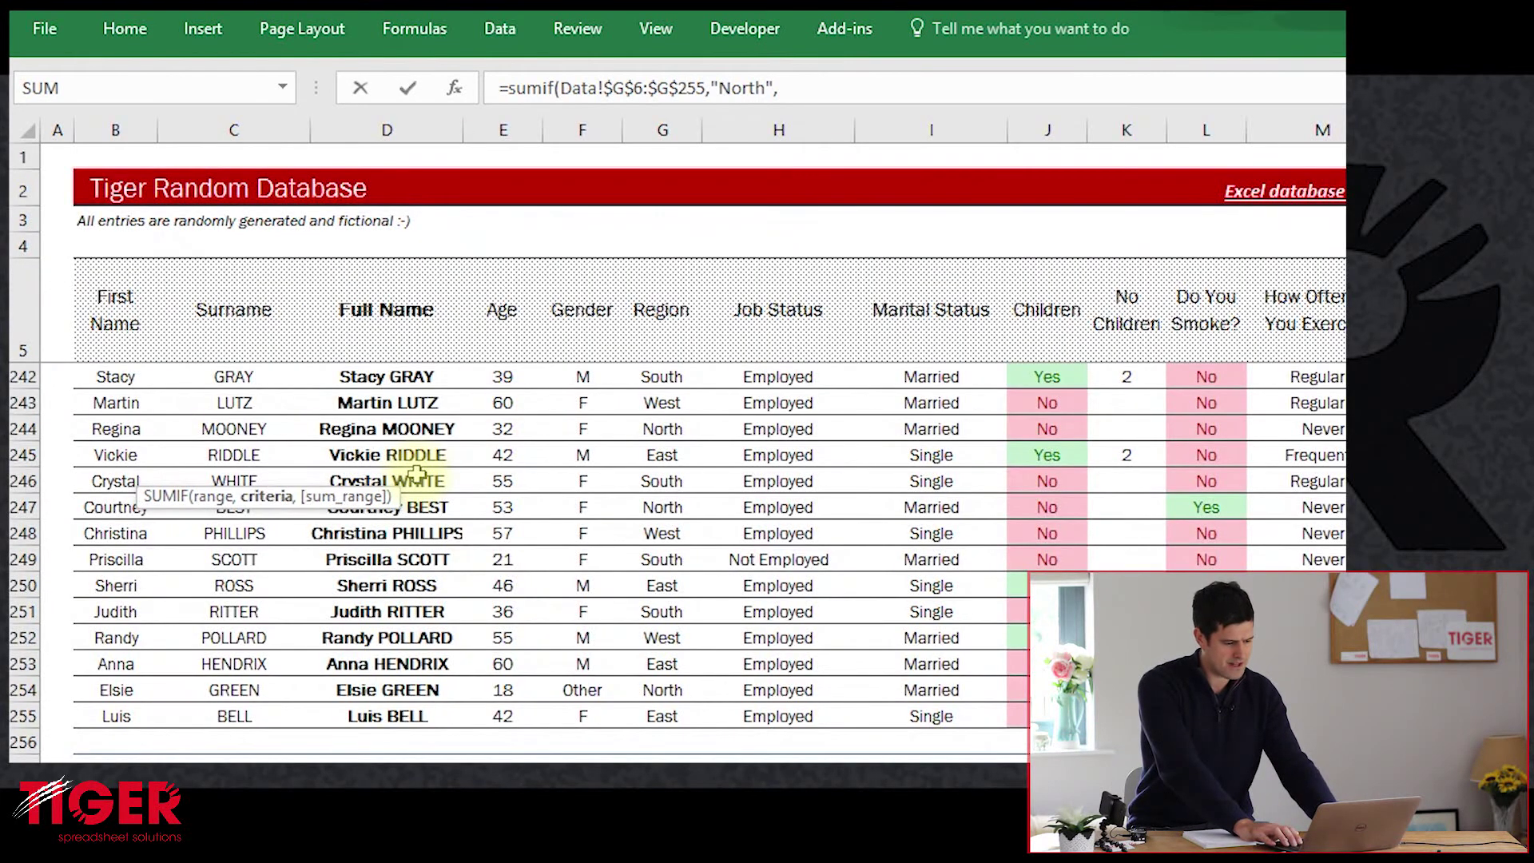
text(,)
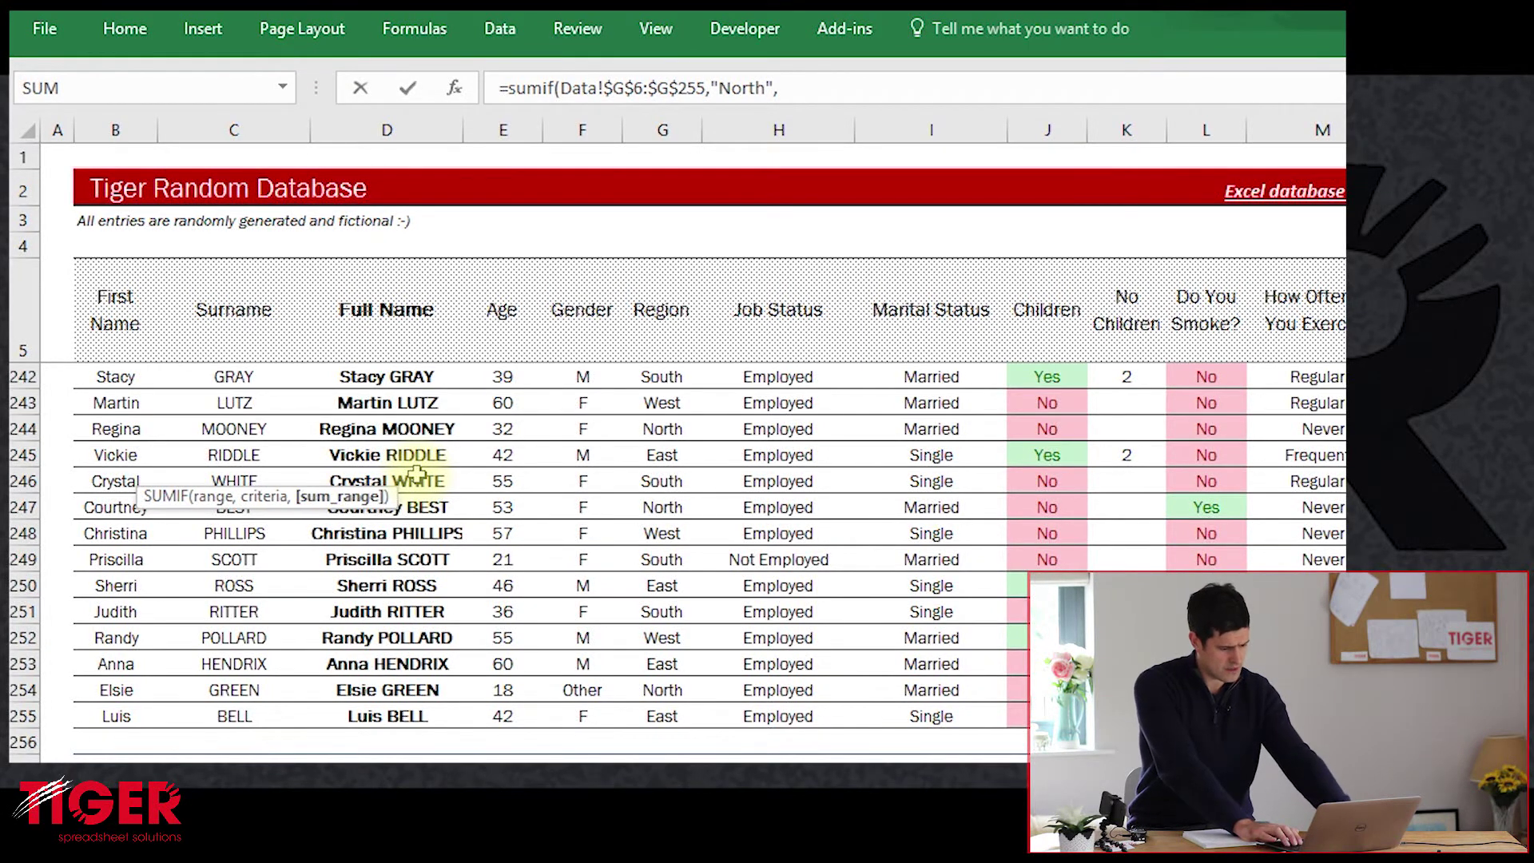
key(Up)
key(Right)
key(Right)
key(Right)
key(Right)
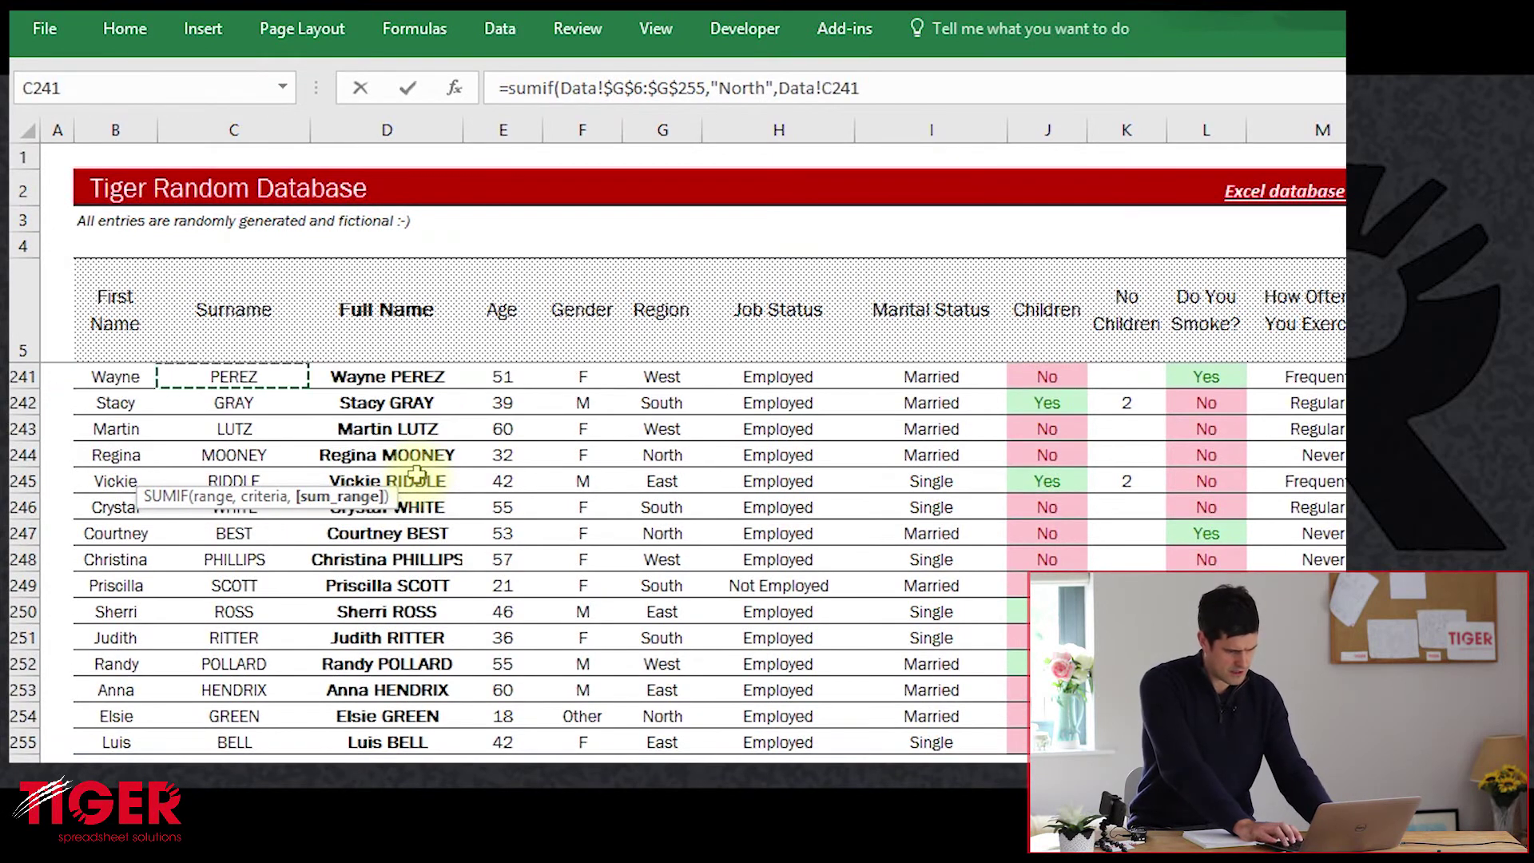
key(Right)
key(Right)
key(Right)
key(Right)
key(Right)
key(ctrl+Up)
key(Right)
key(Right)
key(Down)
key(Left)
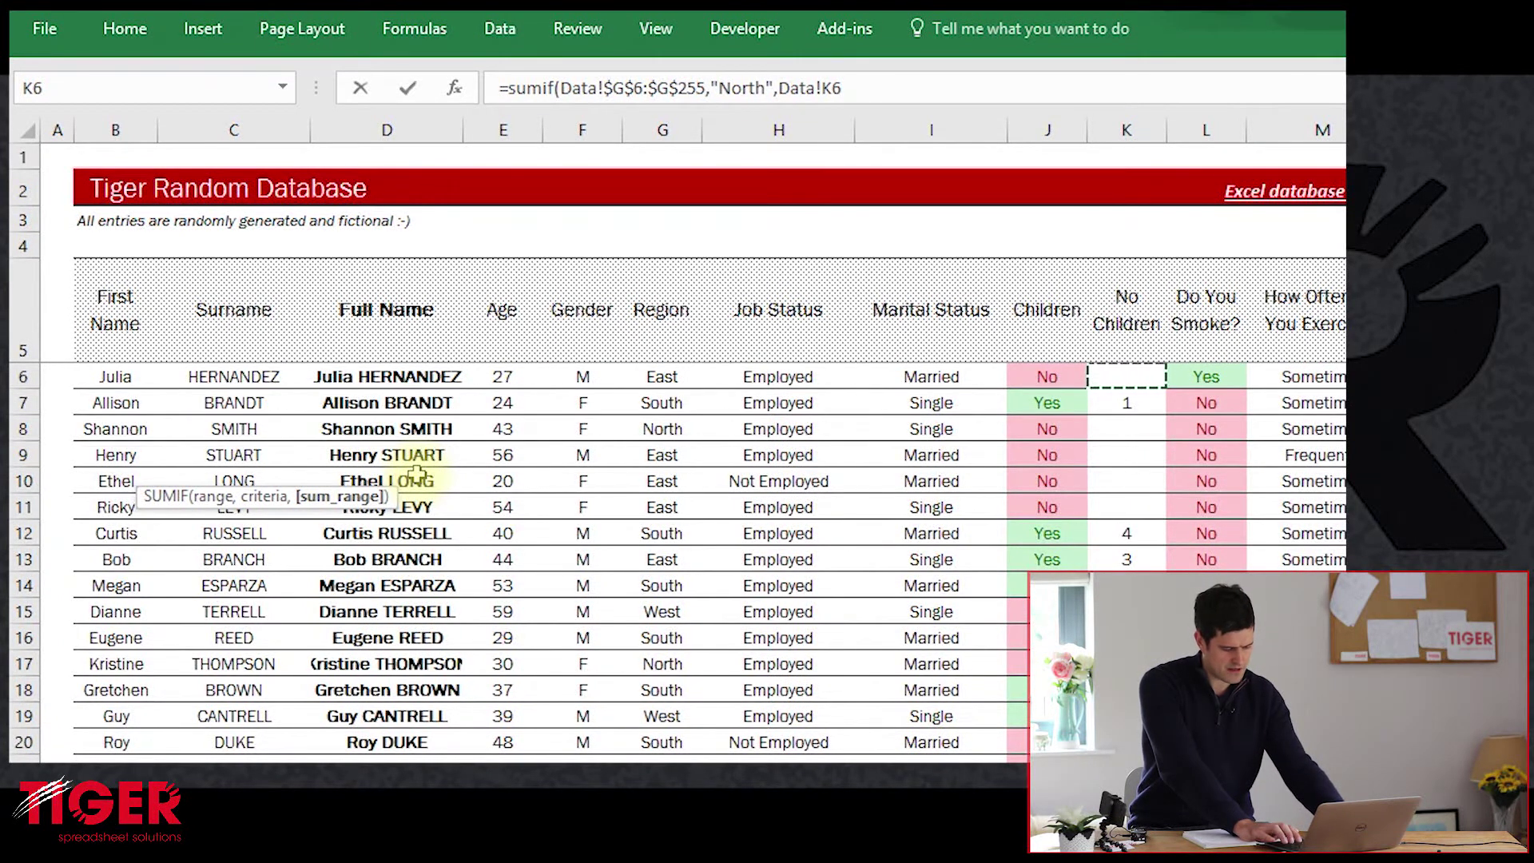
key(ctrl+shift+Down)
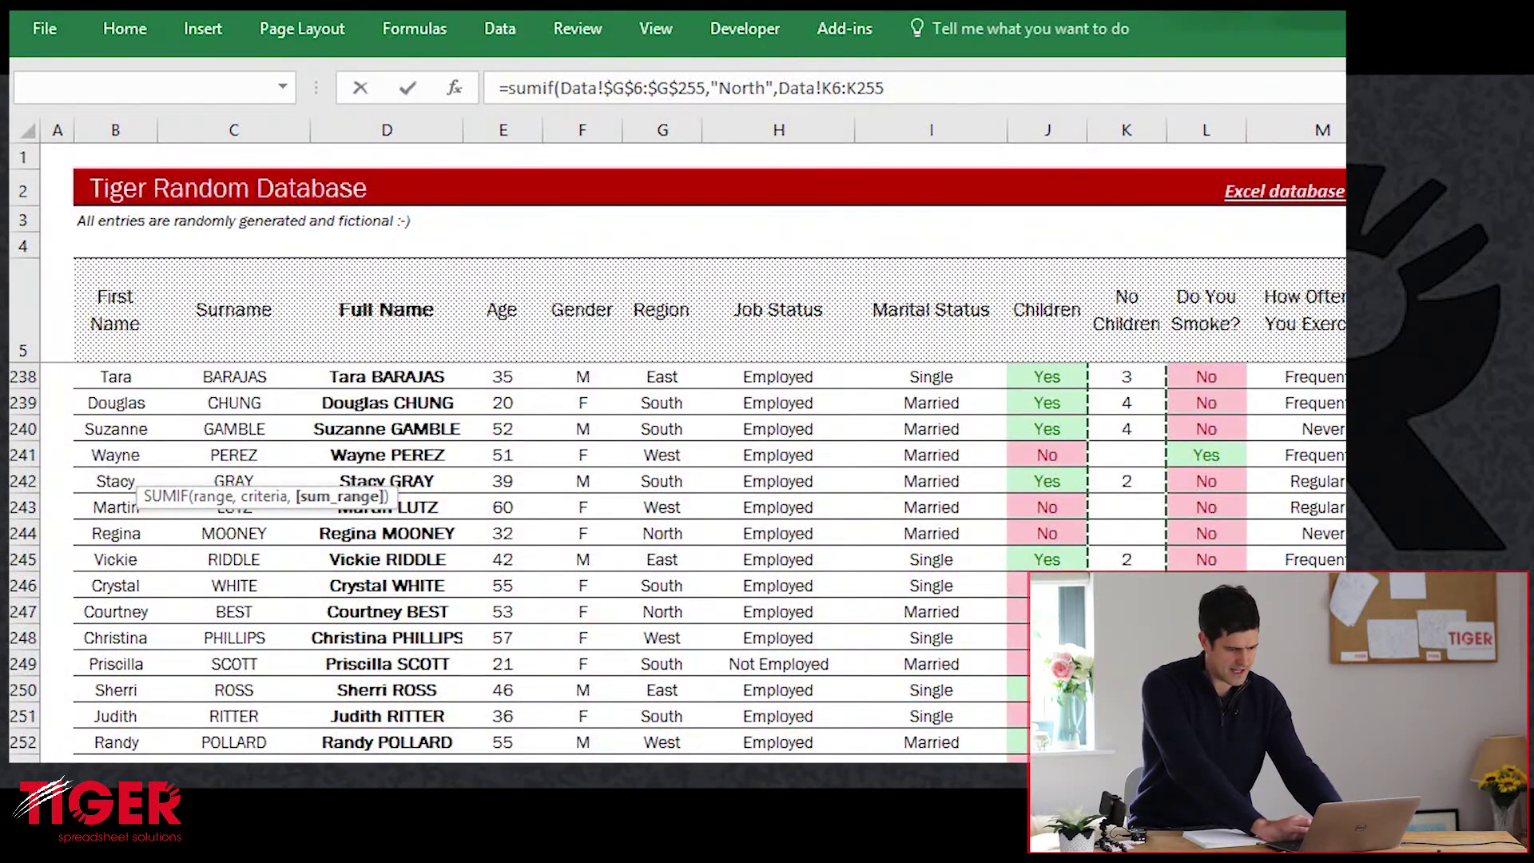
scroll(676, 559, down, 3)
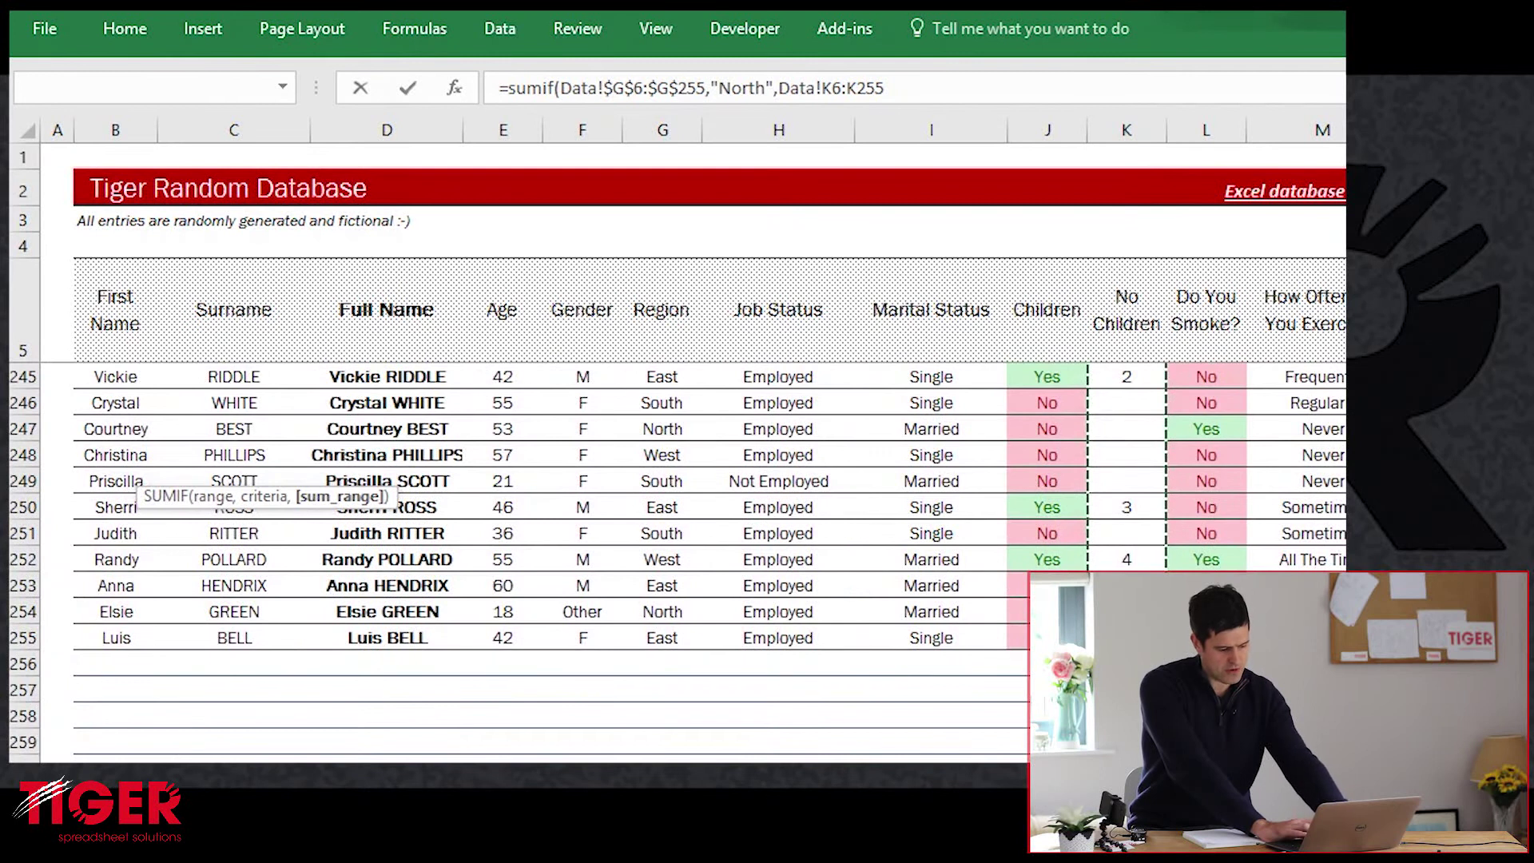
Make the sum range absolute as $K$6:$K$255, complete the formula and reselect B13
key(F4)
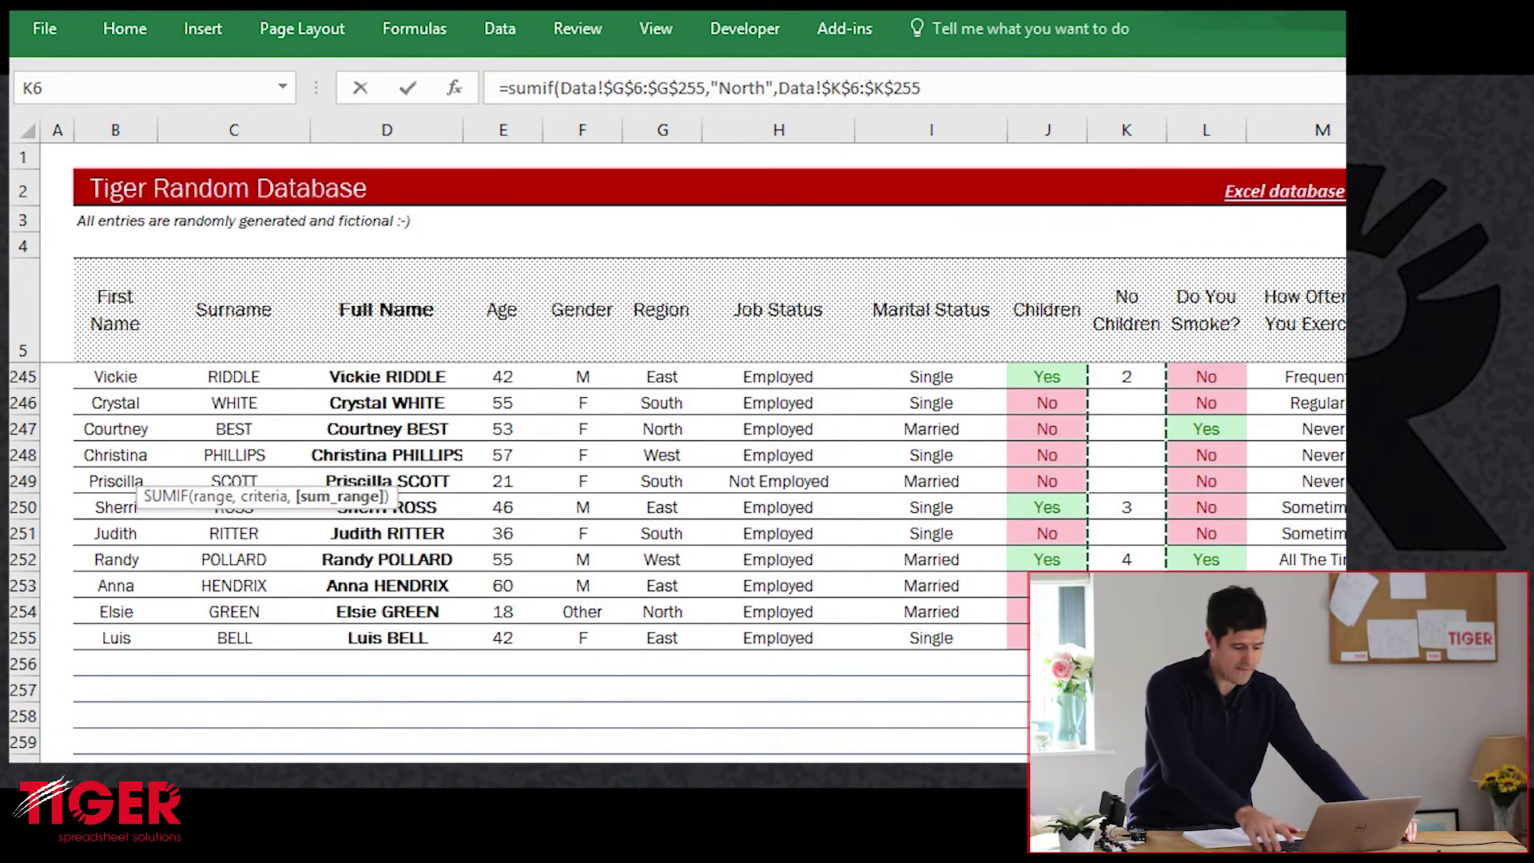
key(Return)
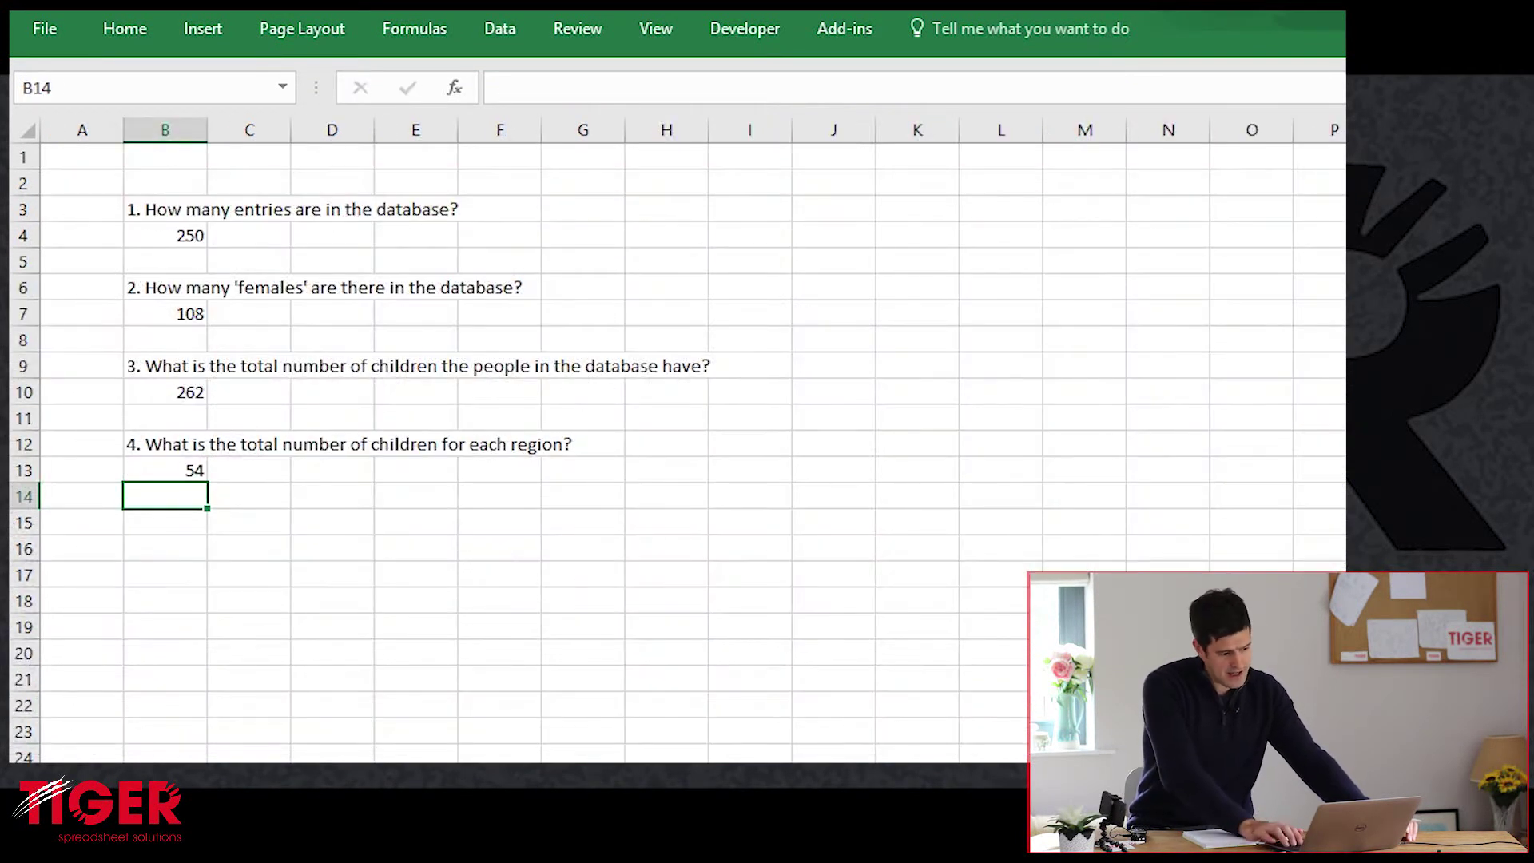
click(164, 469)
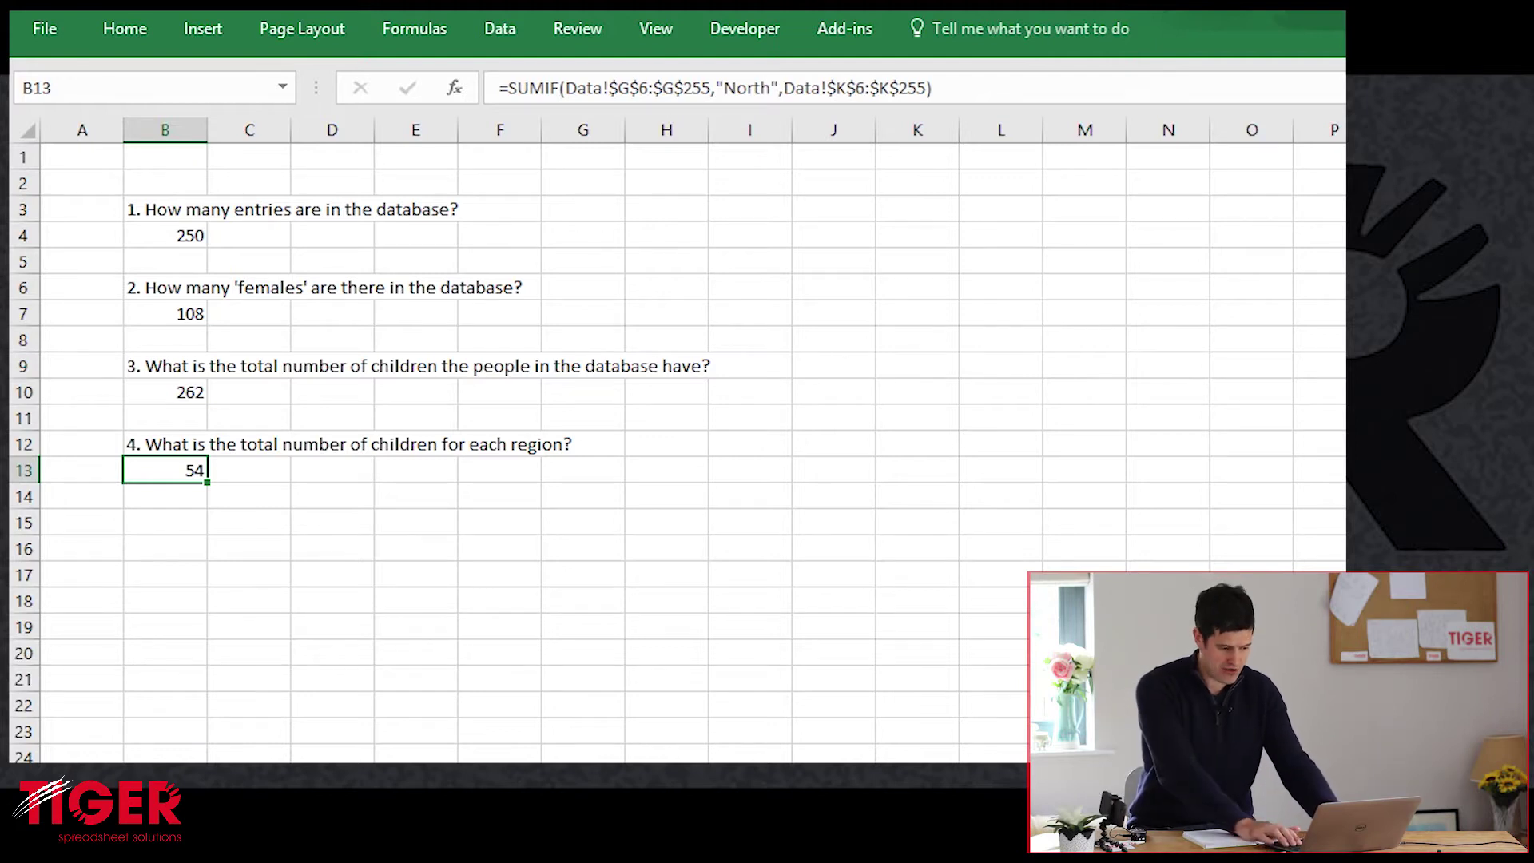
On the Data sheet, select all database records below the headers, from B6 across to the last column and down to the last row
key(ctrl+Page_Up)
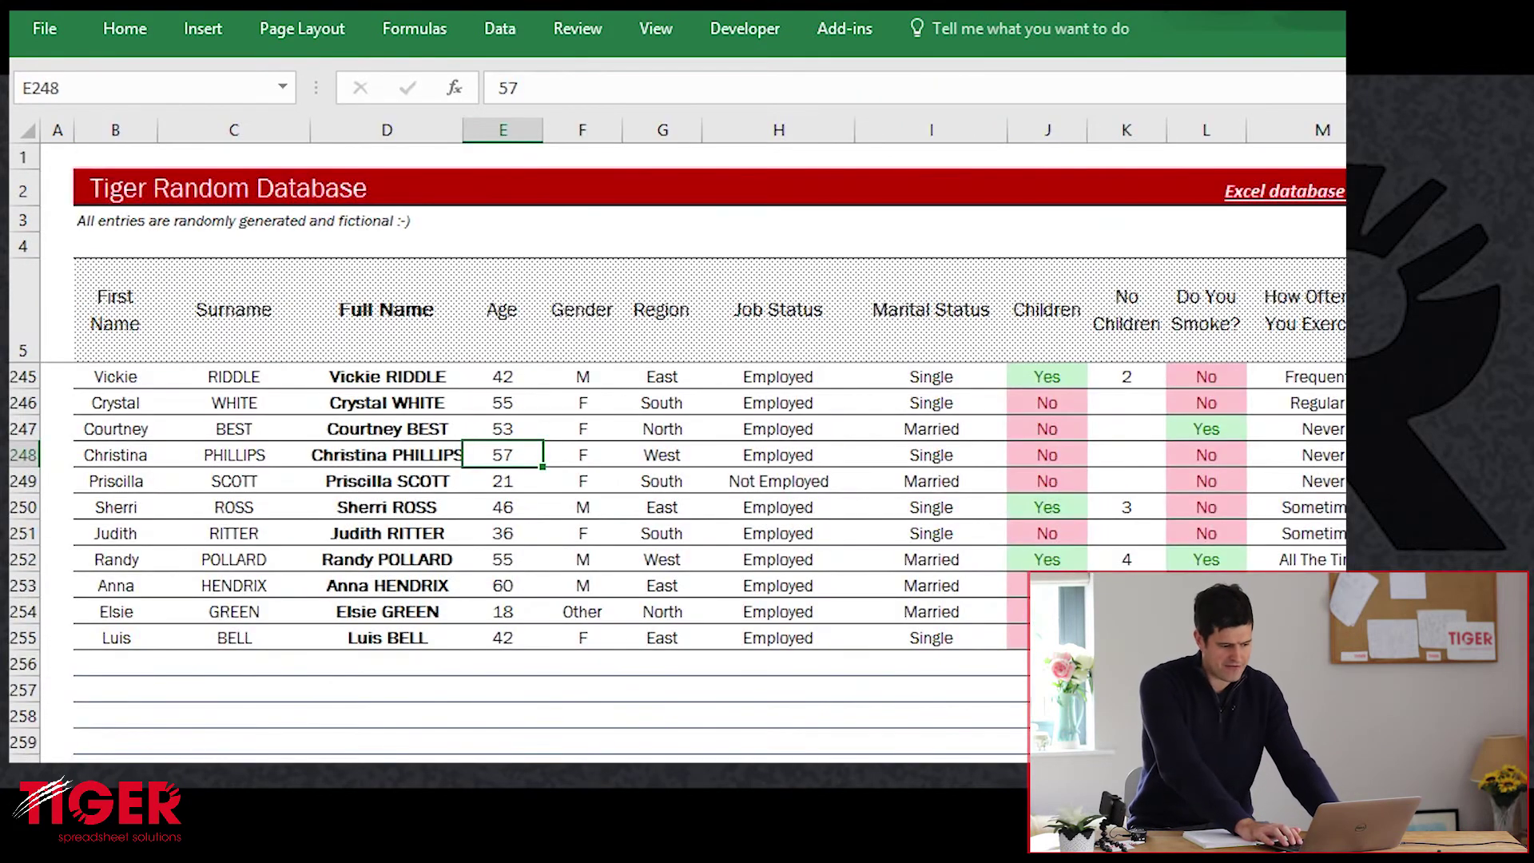
key(Left)
key(Left)
key(Left)
key(ctrl+Up)
key(Down)
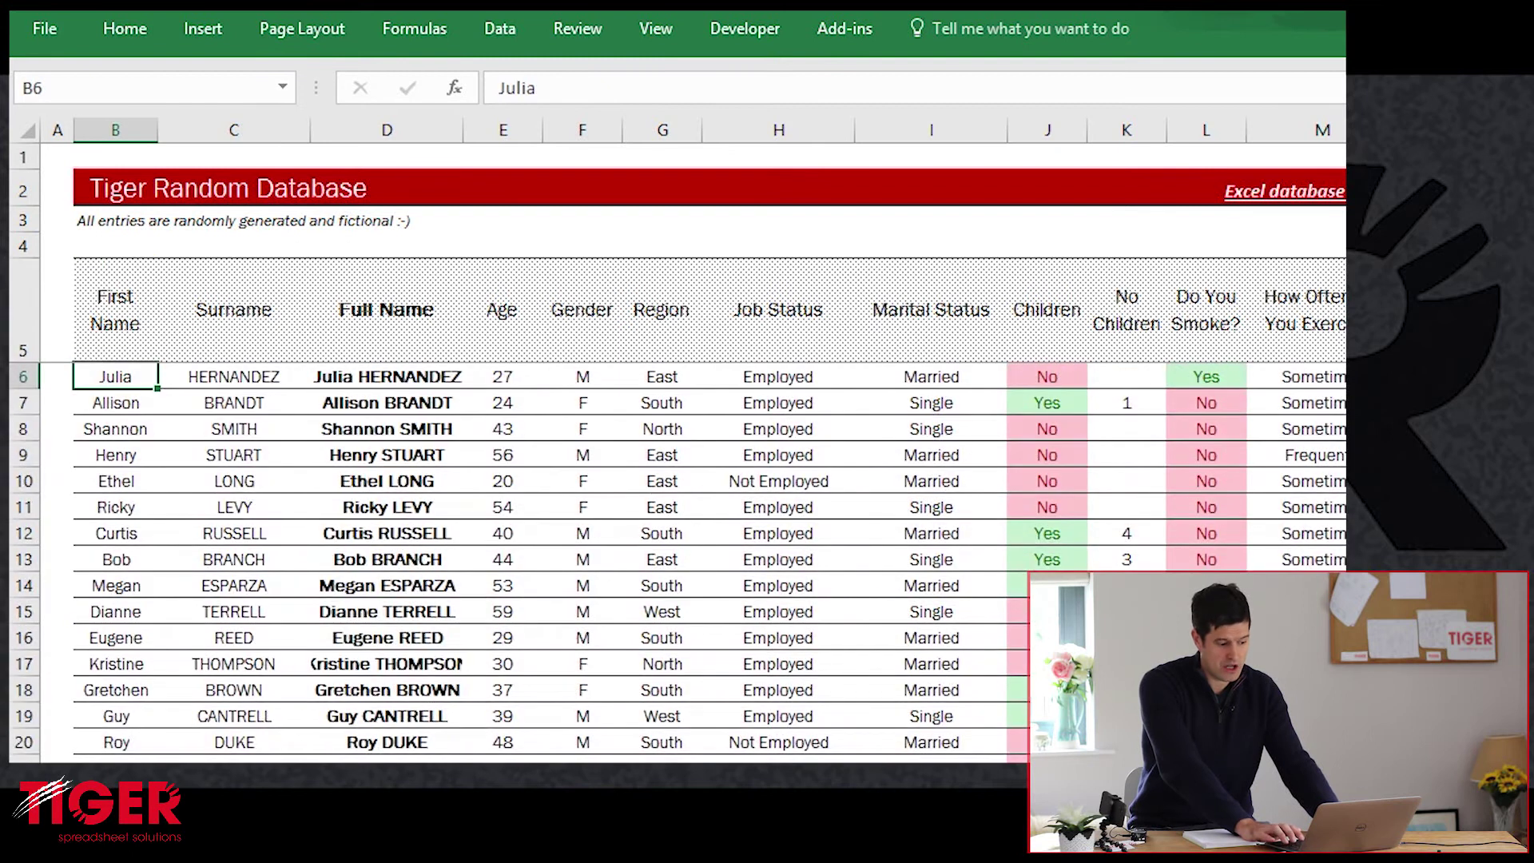
key(ctrl+shift+Right)
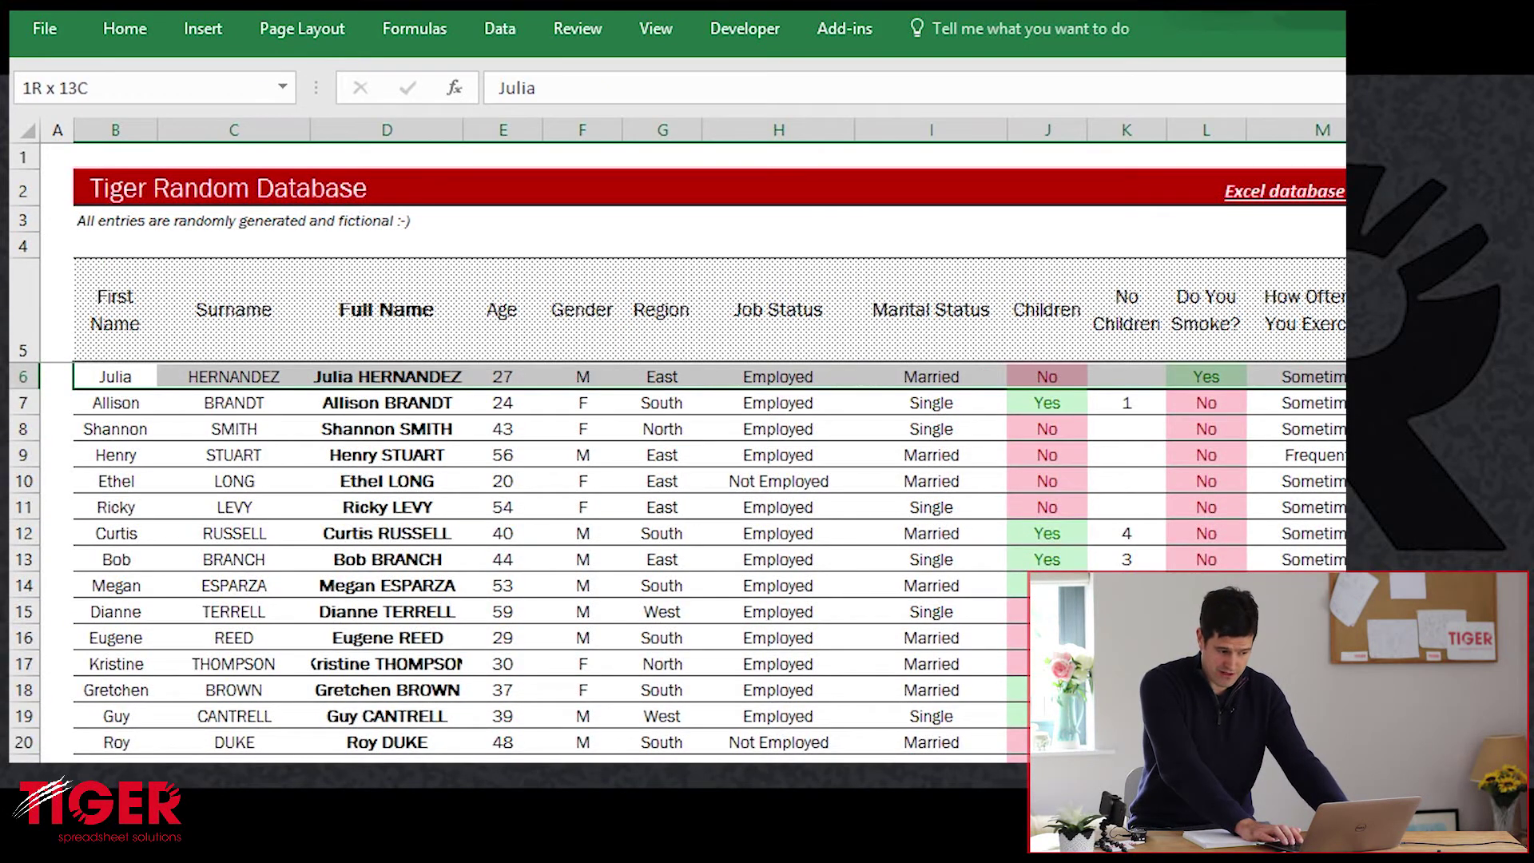
key(ctrl+shift+Down)
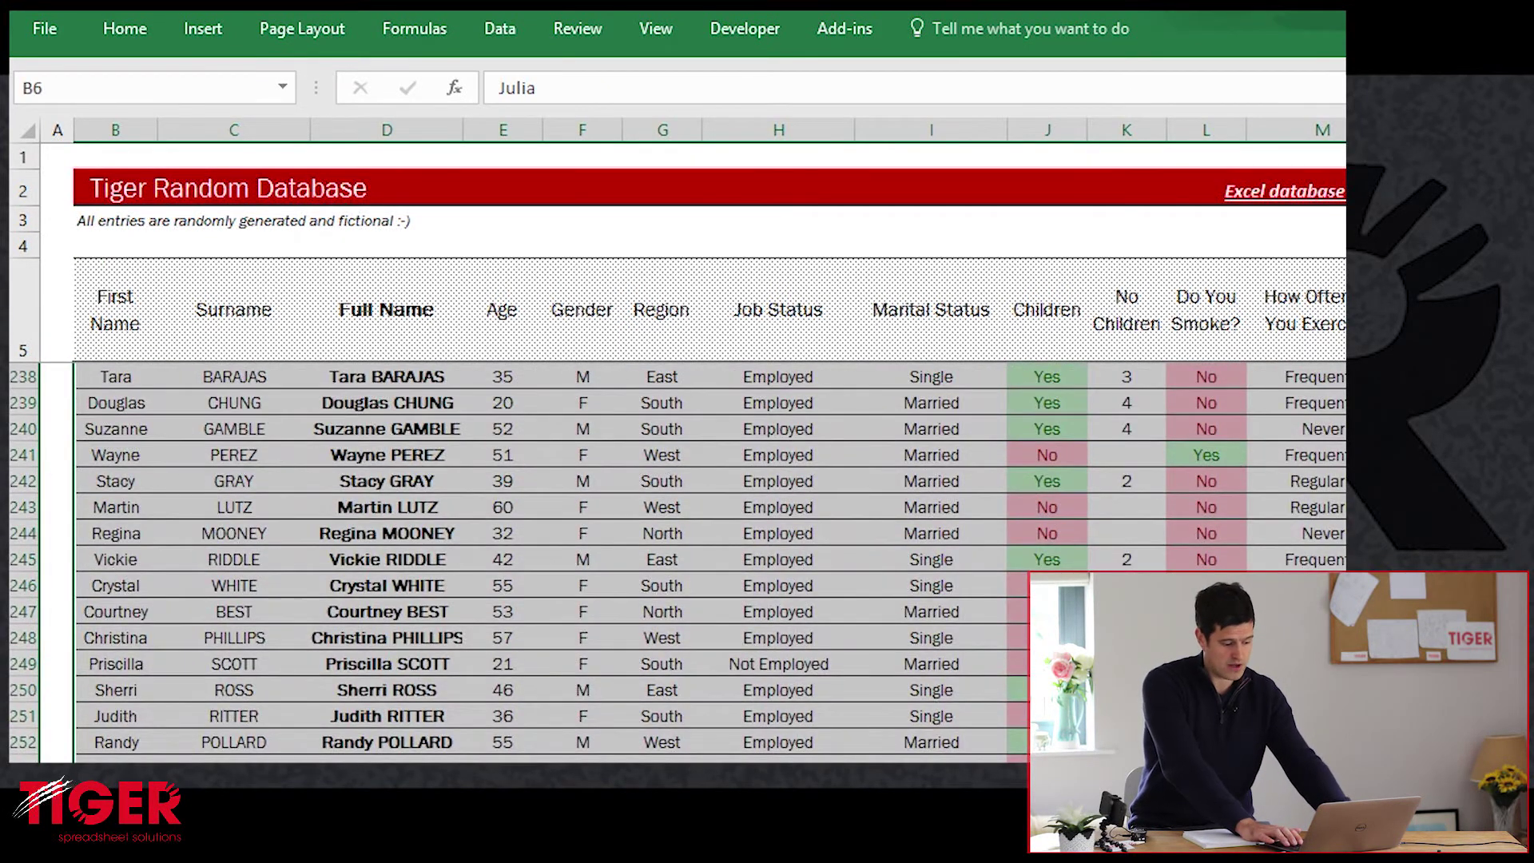
Sort the selected records by Column G on values in A to Z order
key(alt+a)
key(s)
key(s)
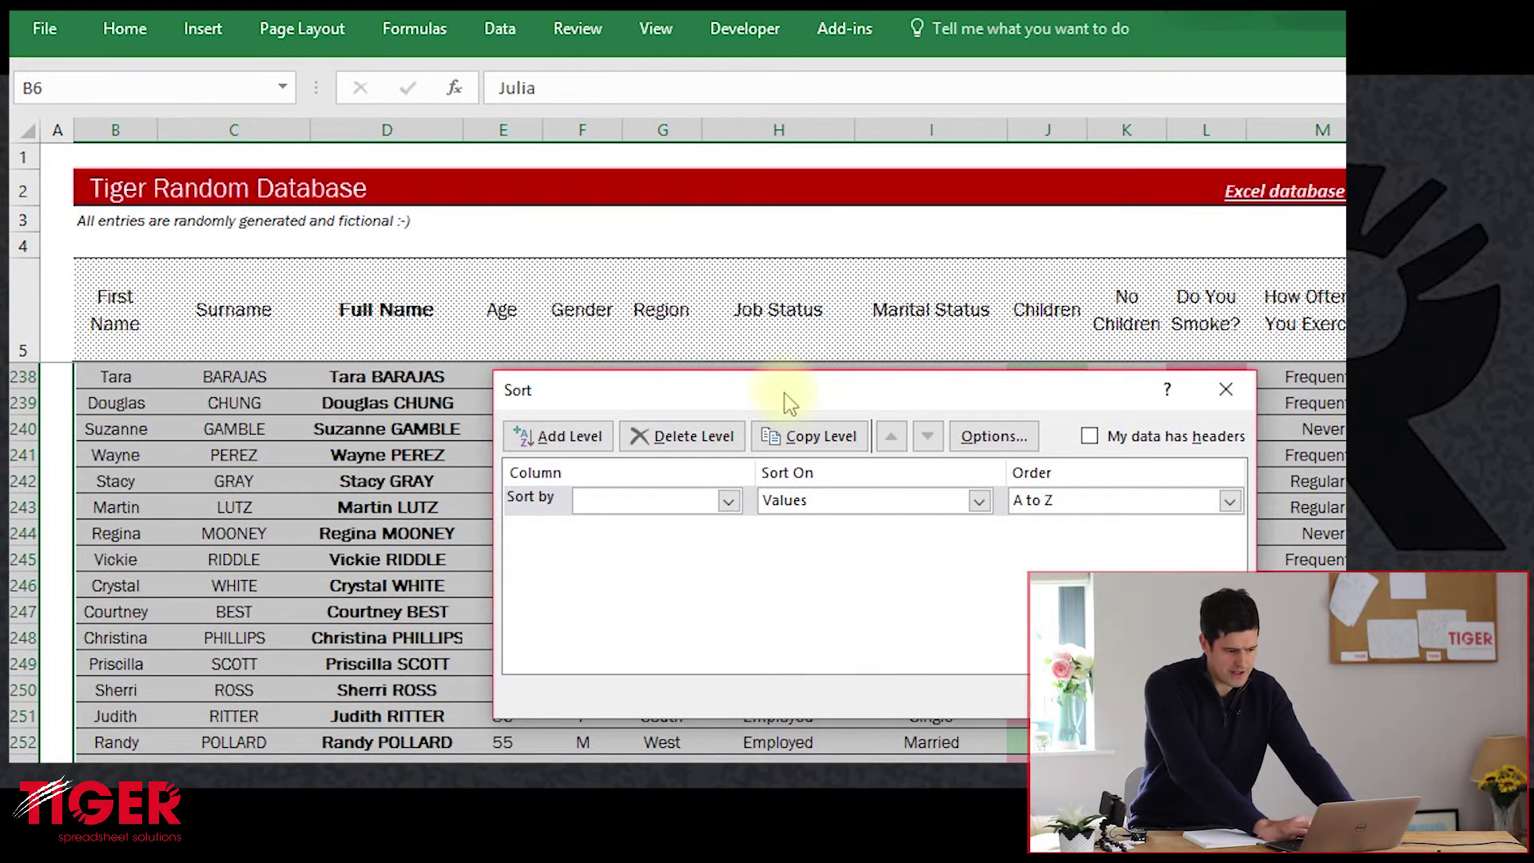
drag(779, 396, 1078, 360)
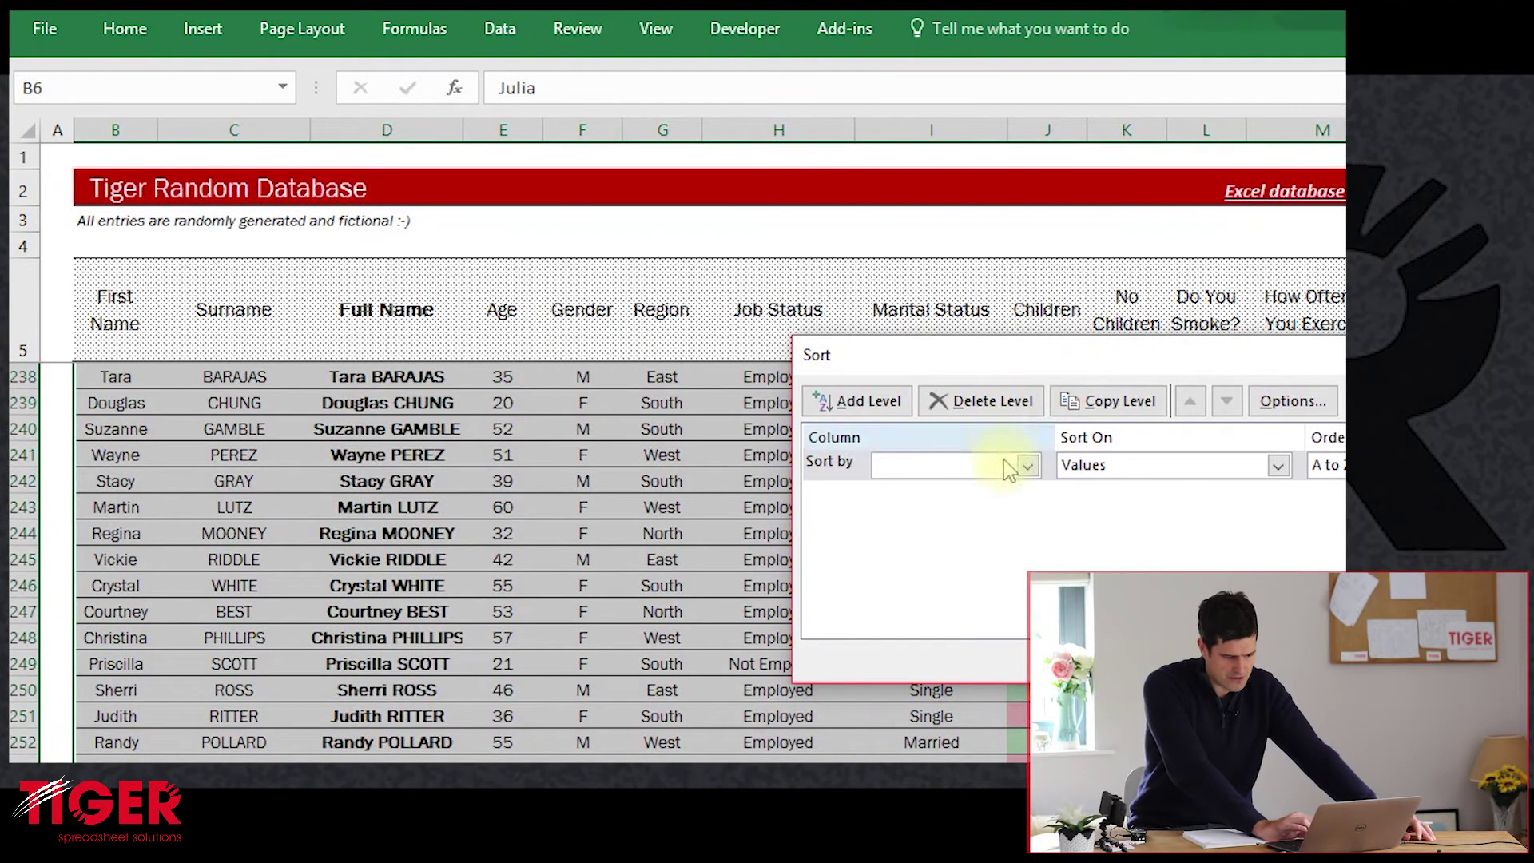
click(1029, 466)
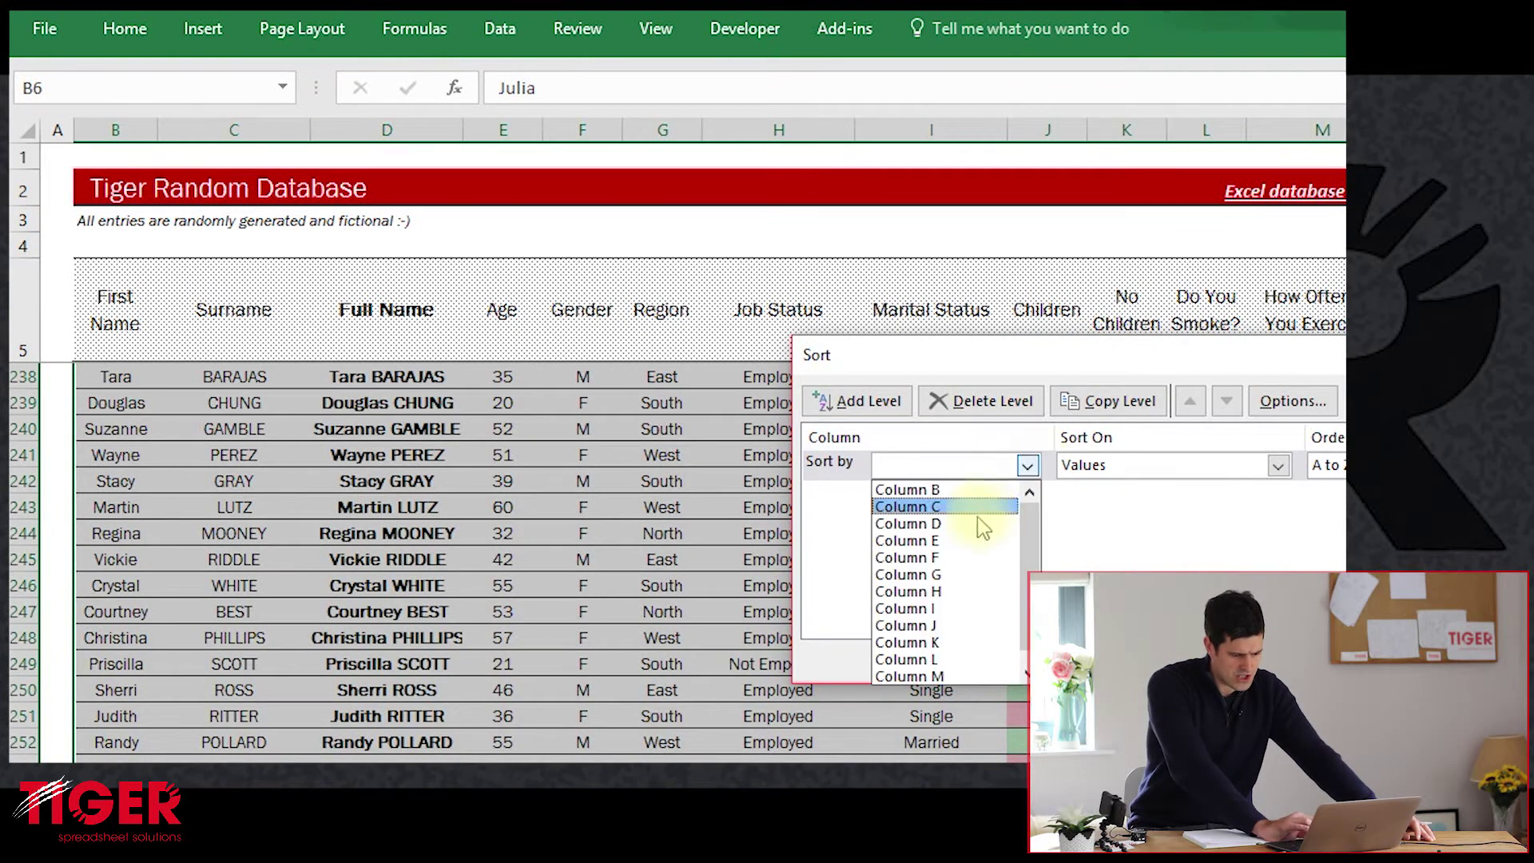
click(989, 574)
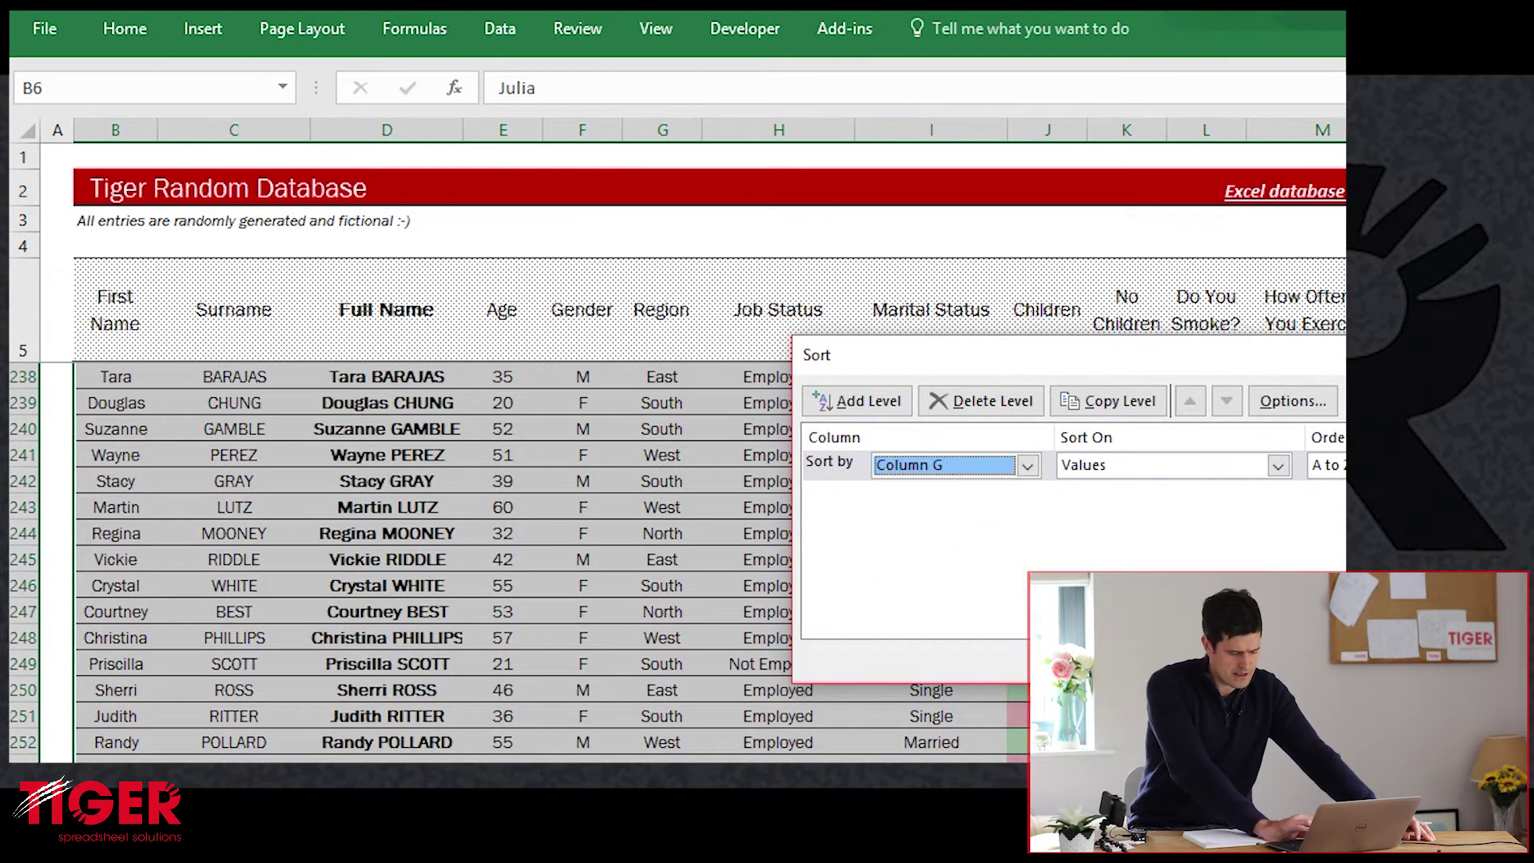
key(Return)
Look down the sorted Region column to find the first North record
click(660, 475)
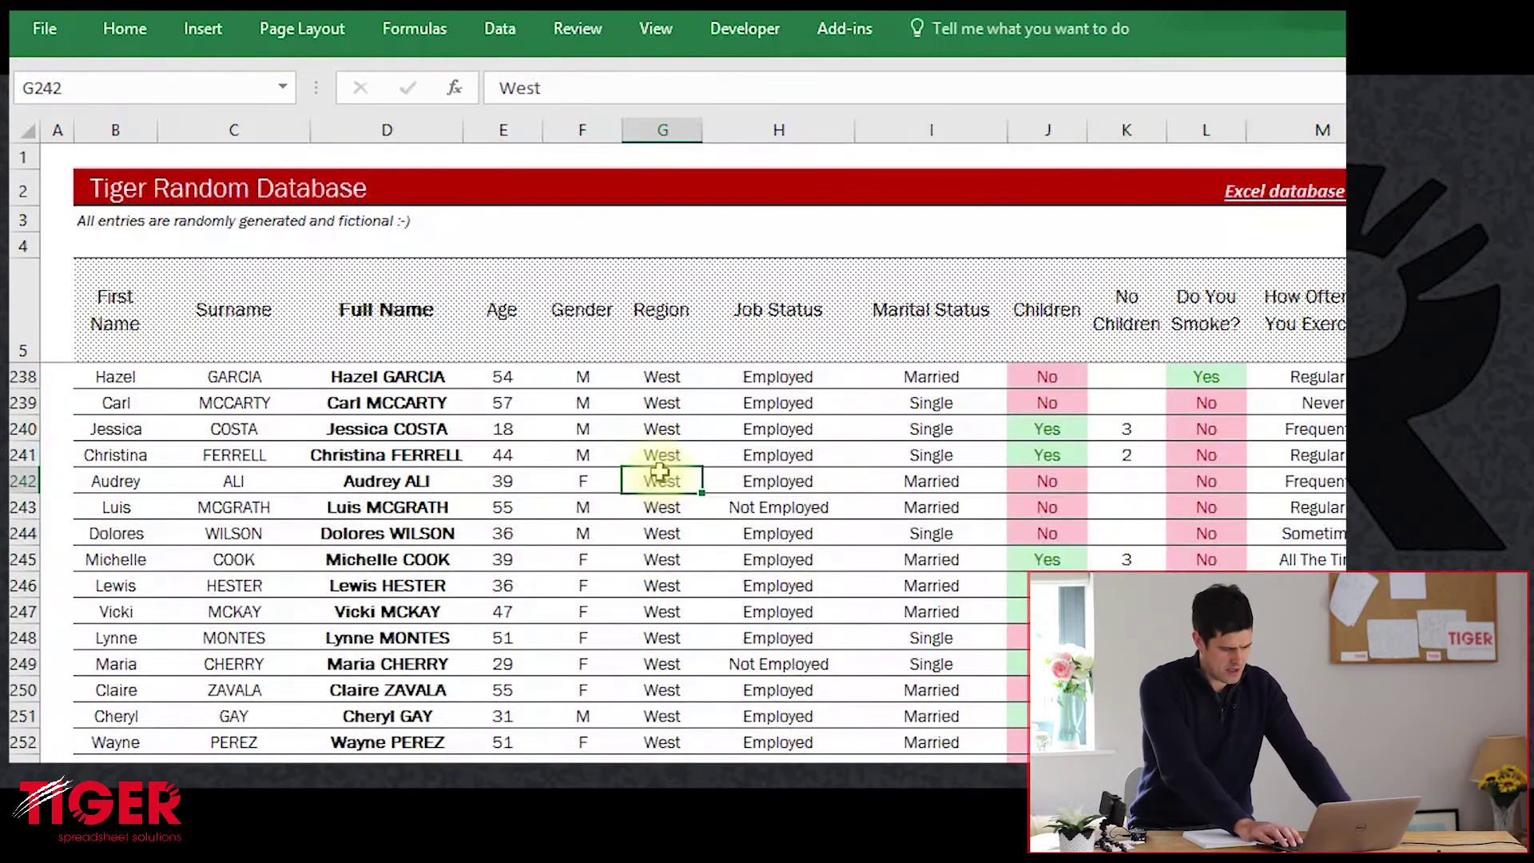
key(ctrl+Up)
key(Down)
key(Down)
key(Down)
key(Down)
key(Down)
key(Down)
key(Down)
key(Down)
key(Down)
key(Down)
key(Down)
key(Down)
key(Down)
key(Down)
key(Down)
key(Down)
key(Down)
key(Down)
key(Down)
key(Down)
key(Down)
key(Down)
key(Down)
key(Down)
key(Down)
key(Down)
key(Down)
key(Down)
key(Down)
key(Down)
key(Down)
key(Down)
key(Down)
key(Down)
key(Down)
key(Down)
key(Down)
key(Down)
key(Down)
key(Down)
key(Up)
key(Up)
key(Up)
key(Up)
key(Up)
key(Up)
key(Up)
key(Up)
key(Up)
key(Up)
key(Up)
key(Up)
key(Up)
key(Up)
key(Up)
key(Up)
key(Up)
key(Up)
key(Up)
key(Up)
key(Down)
key(Down)
key(Down)
key(Down)
key(Down)
key(Down)
key(Down)
key(Down)
key(Down)
key(Down)
key(Down)
key(Down)
key(Down)
key(Down)
key(Down)
key(Down)
key(Down)
key(Down)
key(Down)
key(Down)
key(Up)
key(Up)
key(Up)
key(Up)
key(Up)
key(Up)
key(Up)
key(Up)
key(Up)
key(Up)
key(Up)
key(Up)
key(Up)
key(Up)
key(Up)
key(Up)
key(Up)
key(Up)
key(Up)
key(Up)
key(Down)
key(Down)
key(Down)
key(Down)
key(Down)
key(Down)
key(Down)
key(Down)
key(Down)
key(Down)
key(Down)
key(Down)
key(Down)
key(Down)
key(Down)
key(Down)
key(Up)
key(Up)
key(Up)
key(Up)
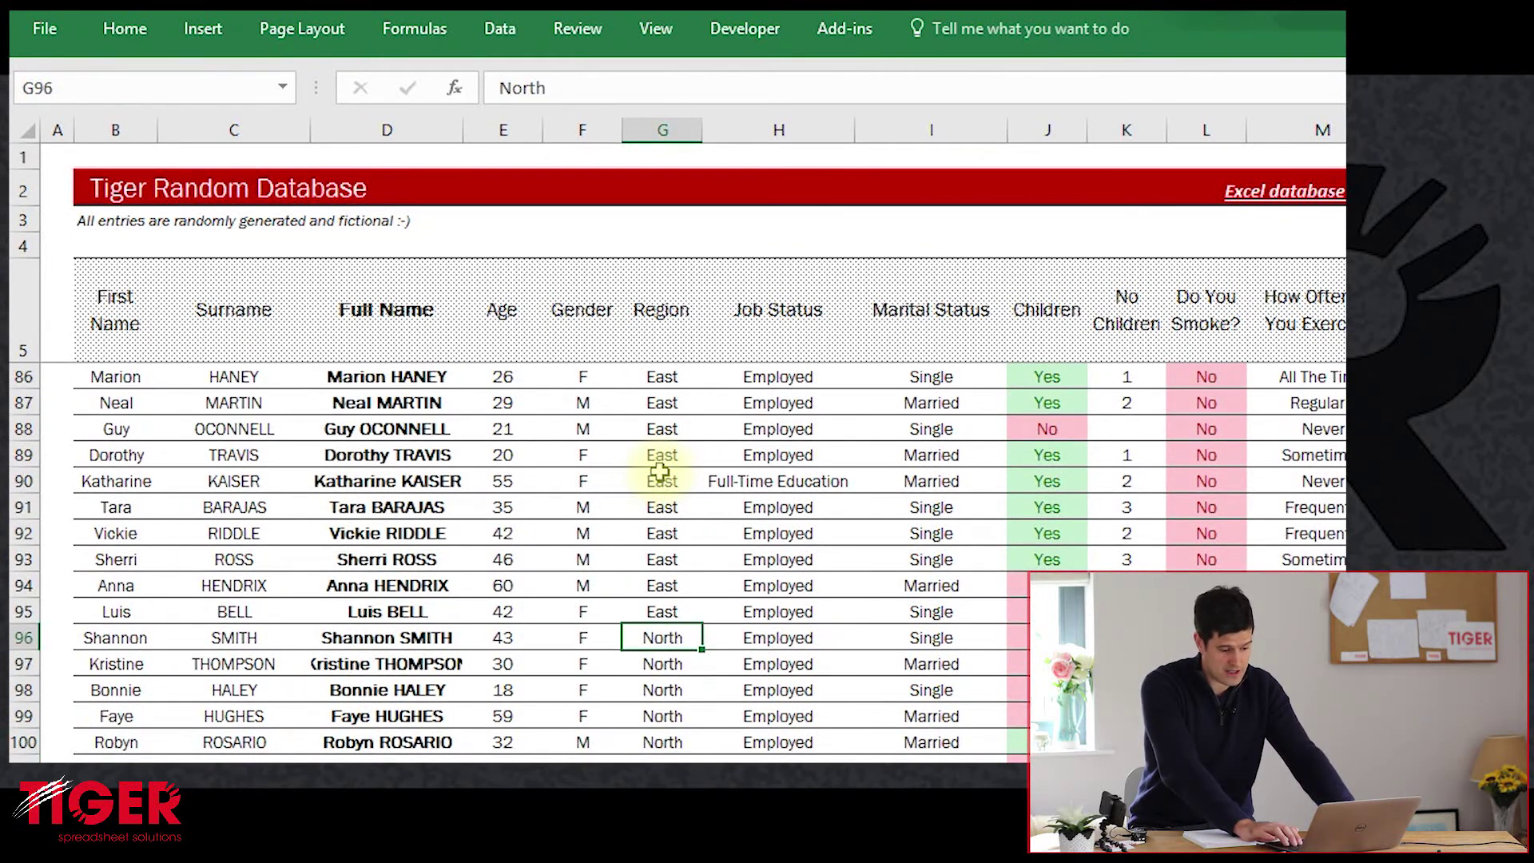
Select the No Children cells of all North records, from K96 down to K156
key(Right)
key(Right)
key(Right)
key(Right)
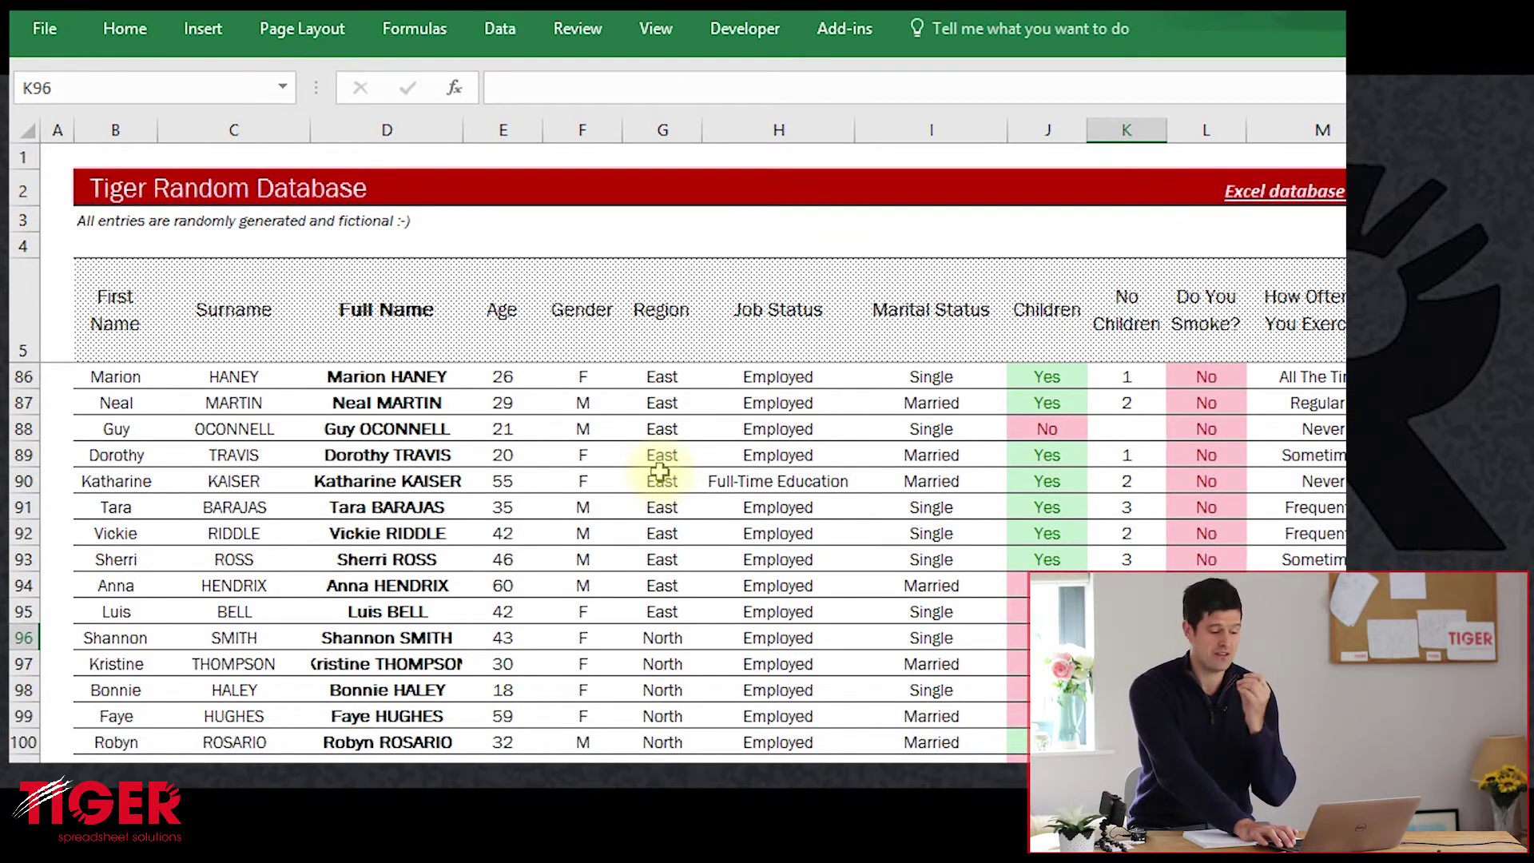
key(shift+Down)
key(shift+Down)
key(shift+Down)
key(shift+Down)
key(shift+Down)
key(shift+Down)
key(shift+Down)
key(shift+Down)
key(shift+Down)
key(shift+Down)
key(shift+Down)
key(shift+Down)
key(shift+Down)
key(shift+Down)
key(shift+Down)
key(shift+Down)
key(shift+Down)
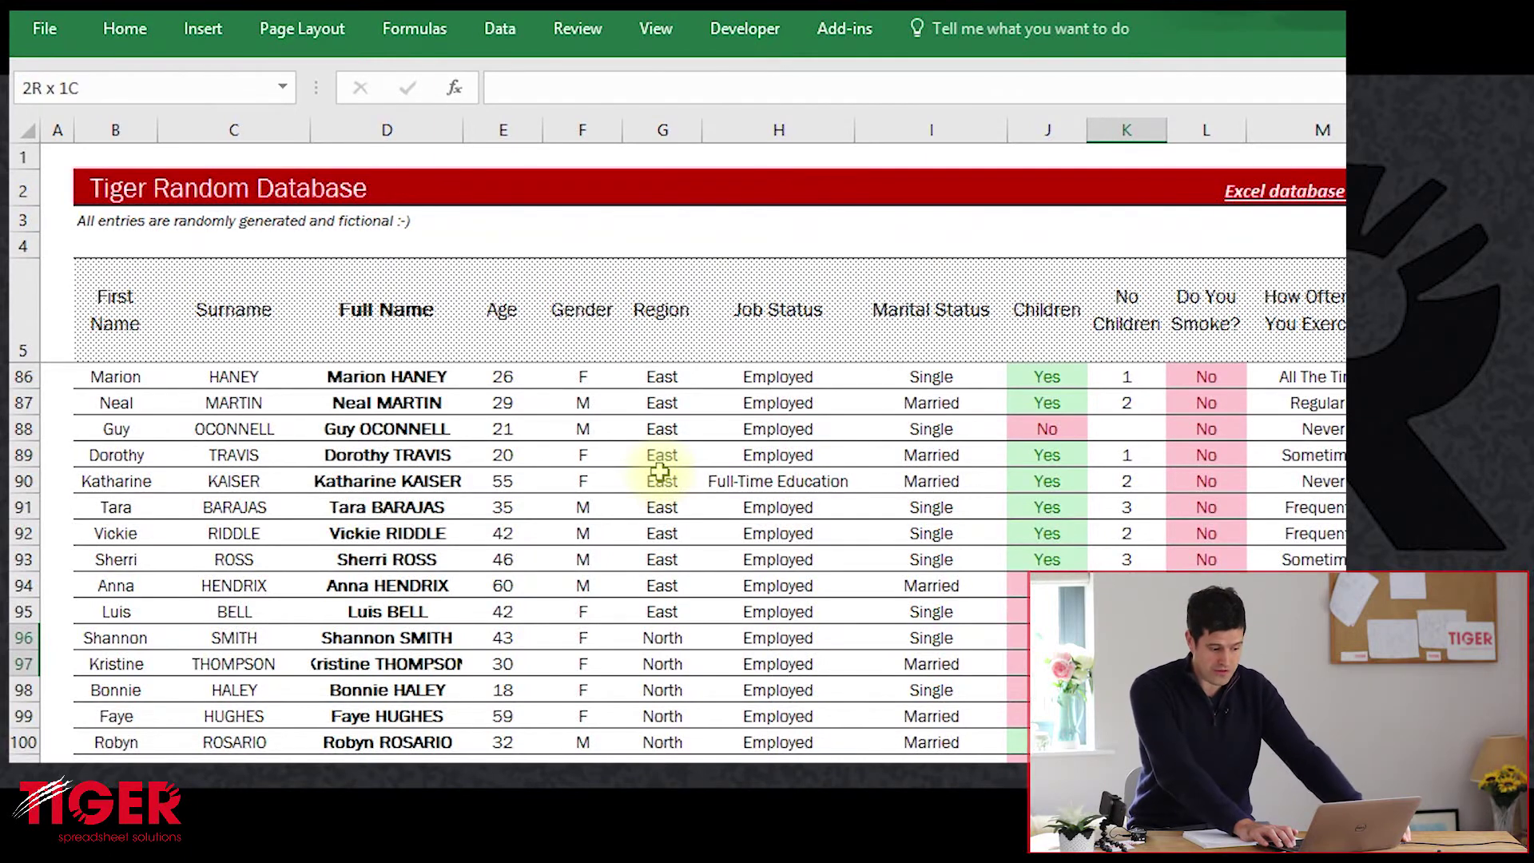
scroll(659, 471, down, 7)
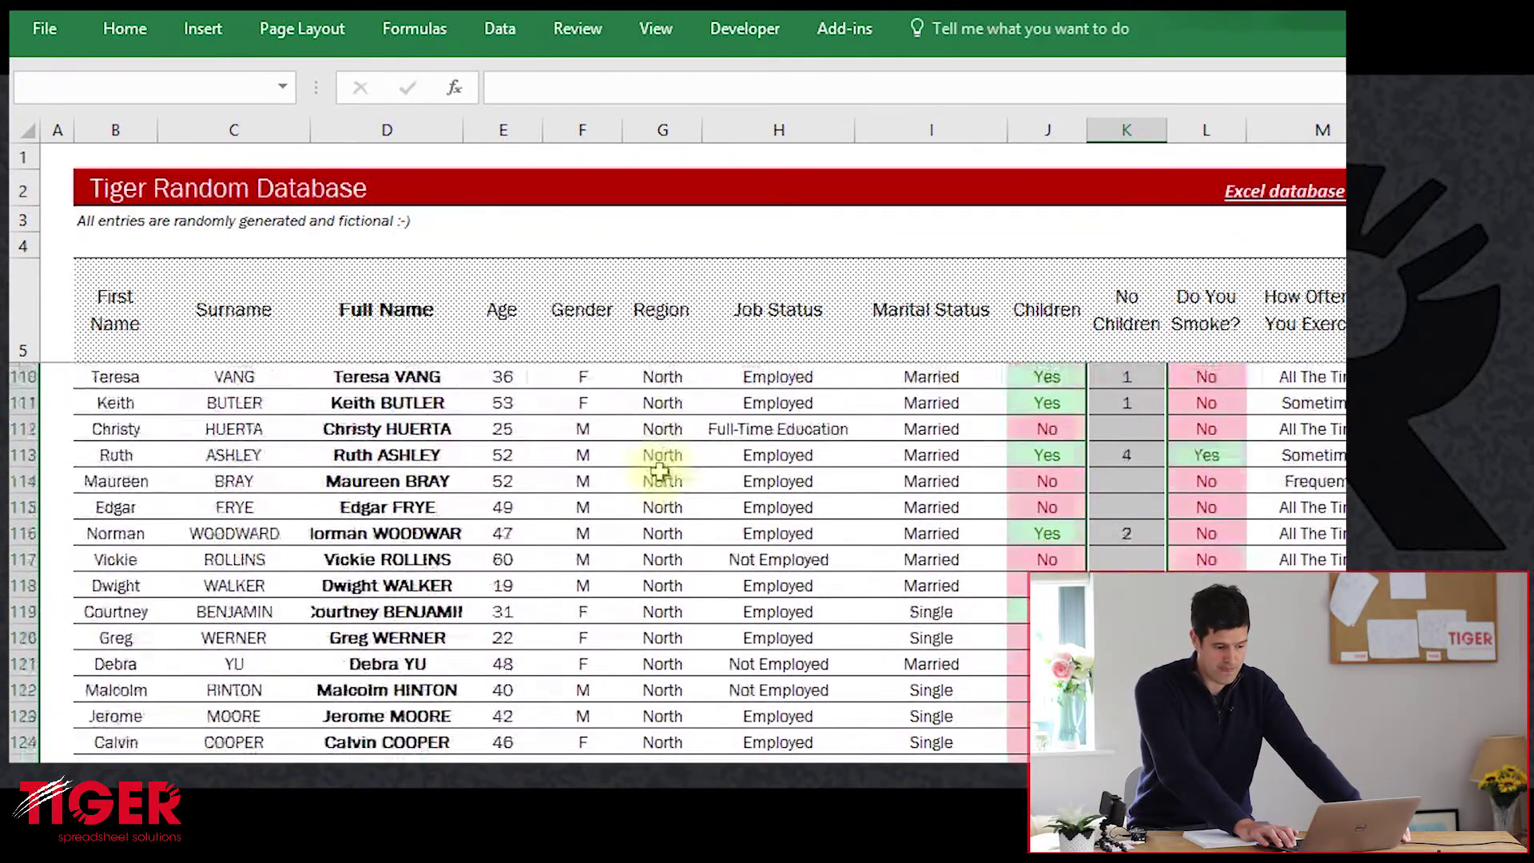
scroll(659, 471, down, 10)
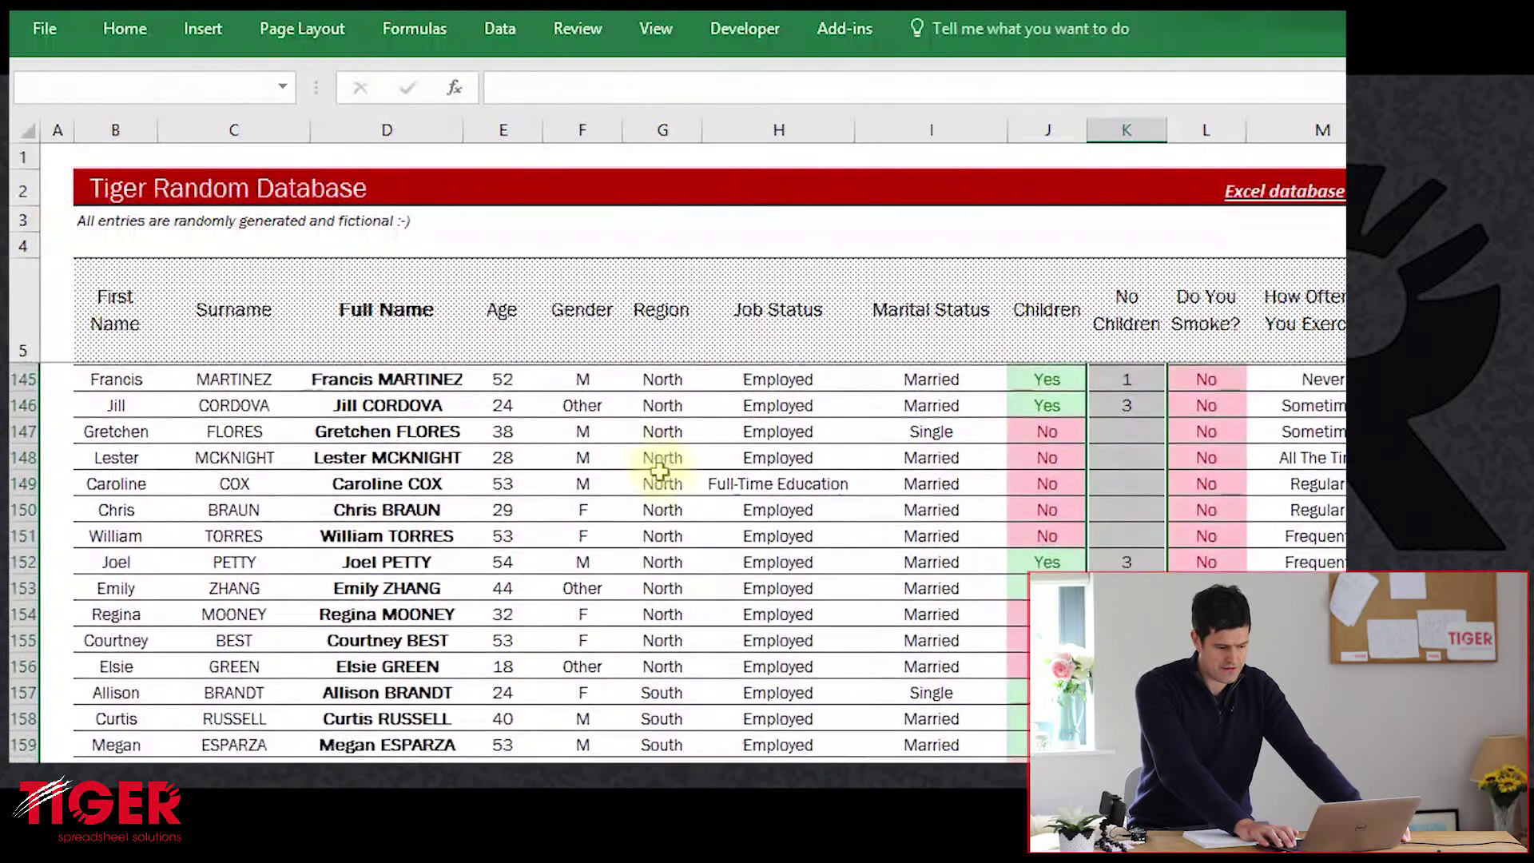
key(shift+Up)
key(shift+Up)
key(shift+Up)
key(shift+Up)
key(shift+Up)
key(shift+Up)
key(shift+Up)
key(shift+Up)
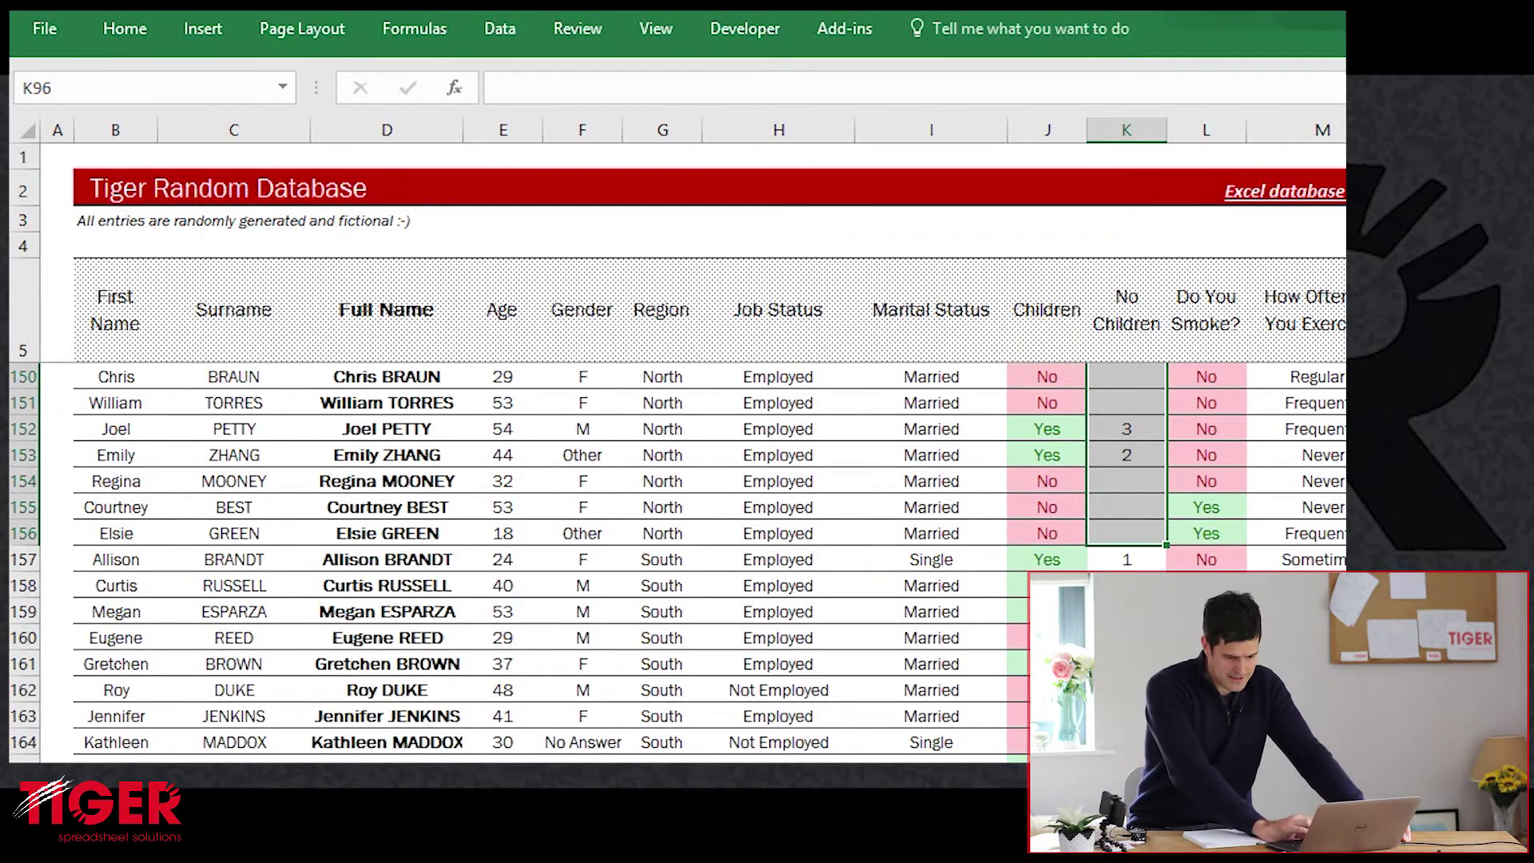
Check the selected North rows from first to last, and compare their children total with the SUMIF answer on the questions sheet
scroll(678, 562, up, 17)
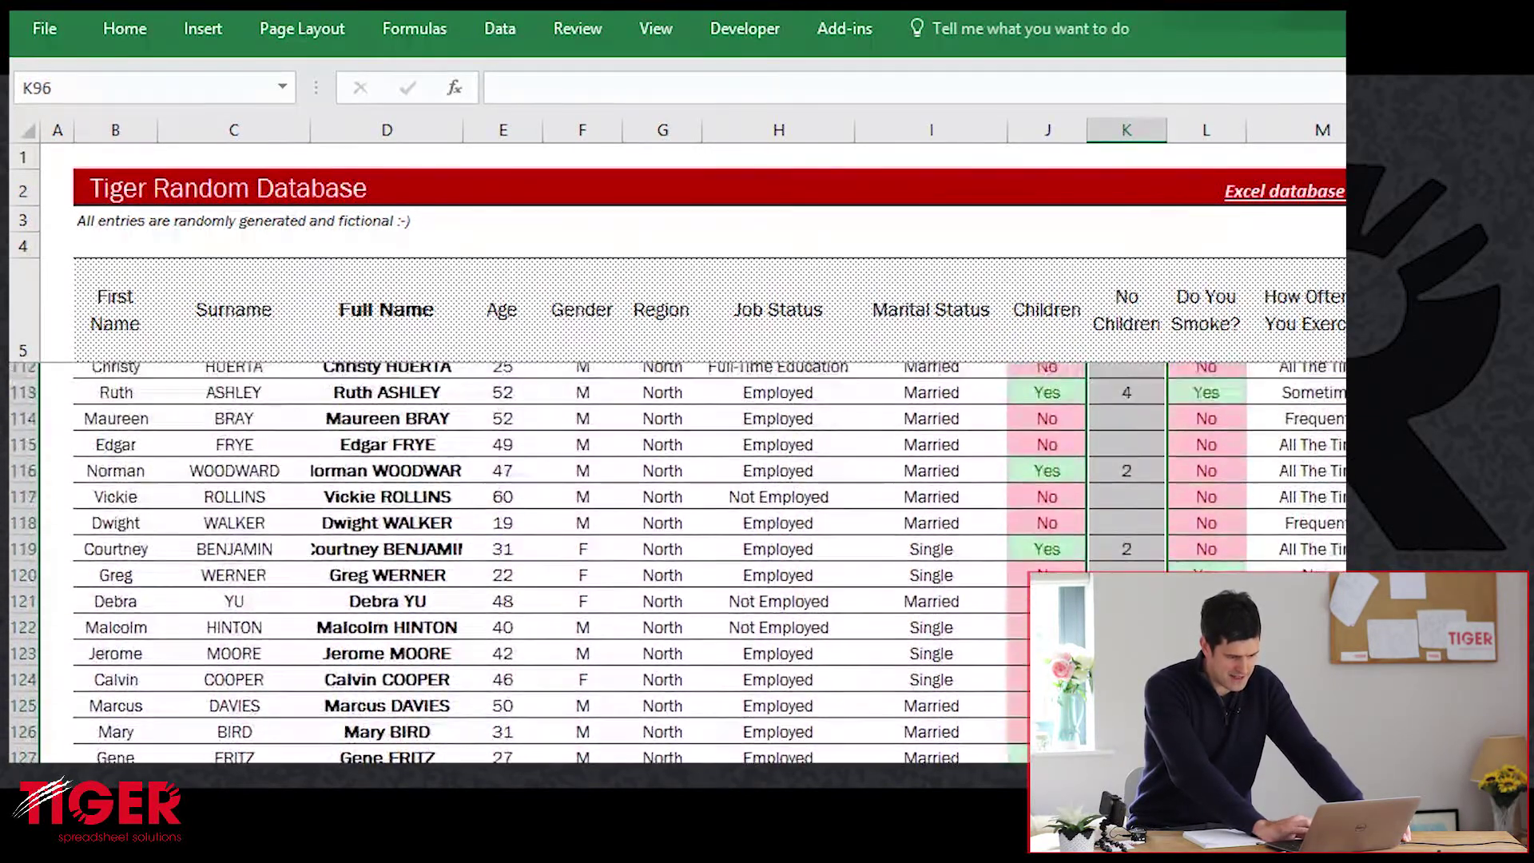
scroll(678, 561, up, 2)
scroll(678, 561, down, 1)
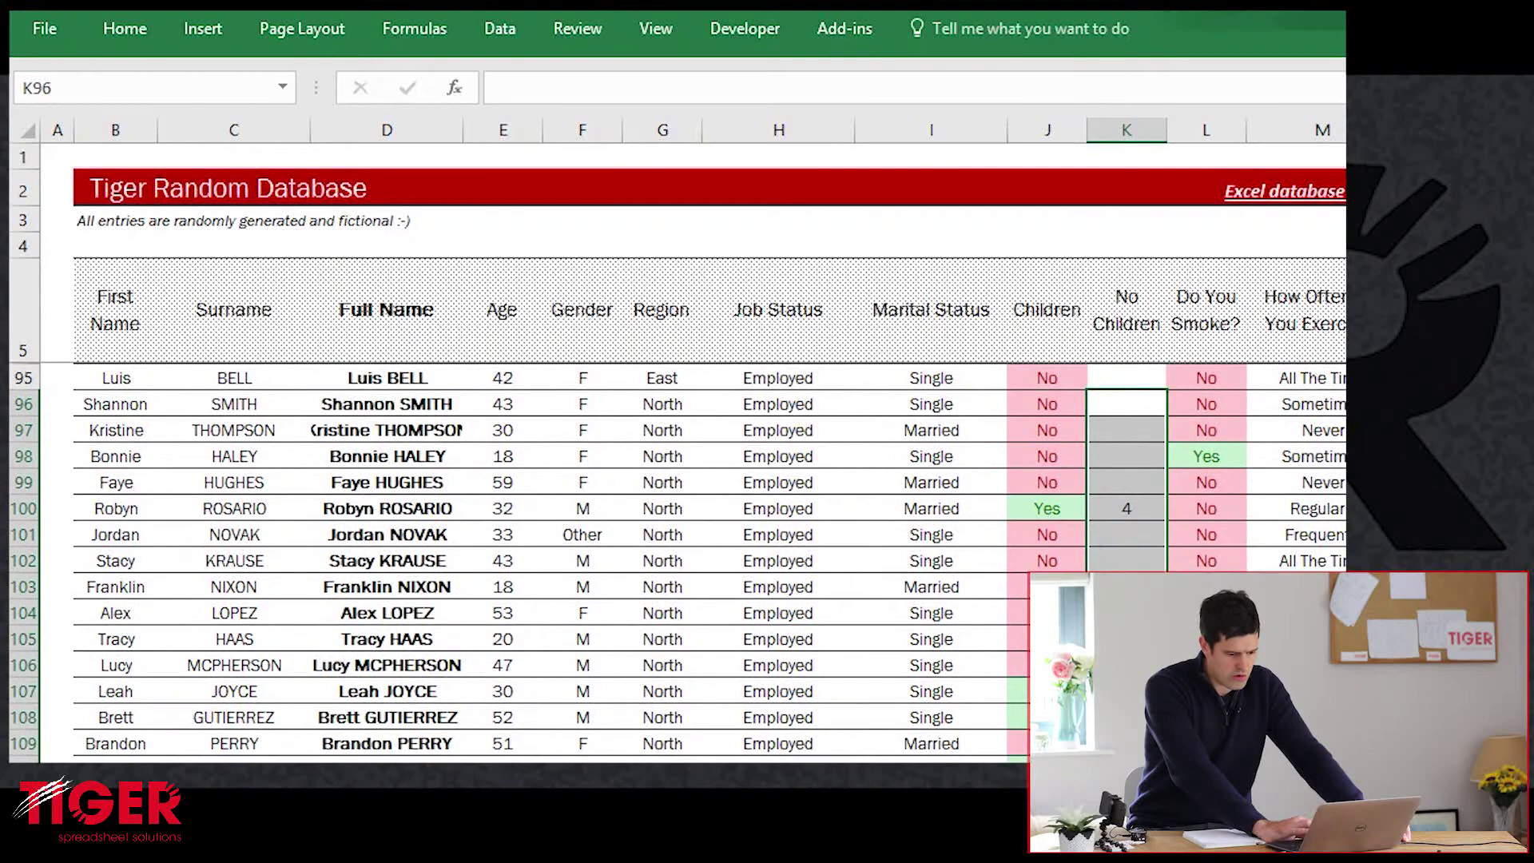
scroll(678, 562, down, 11)
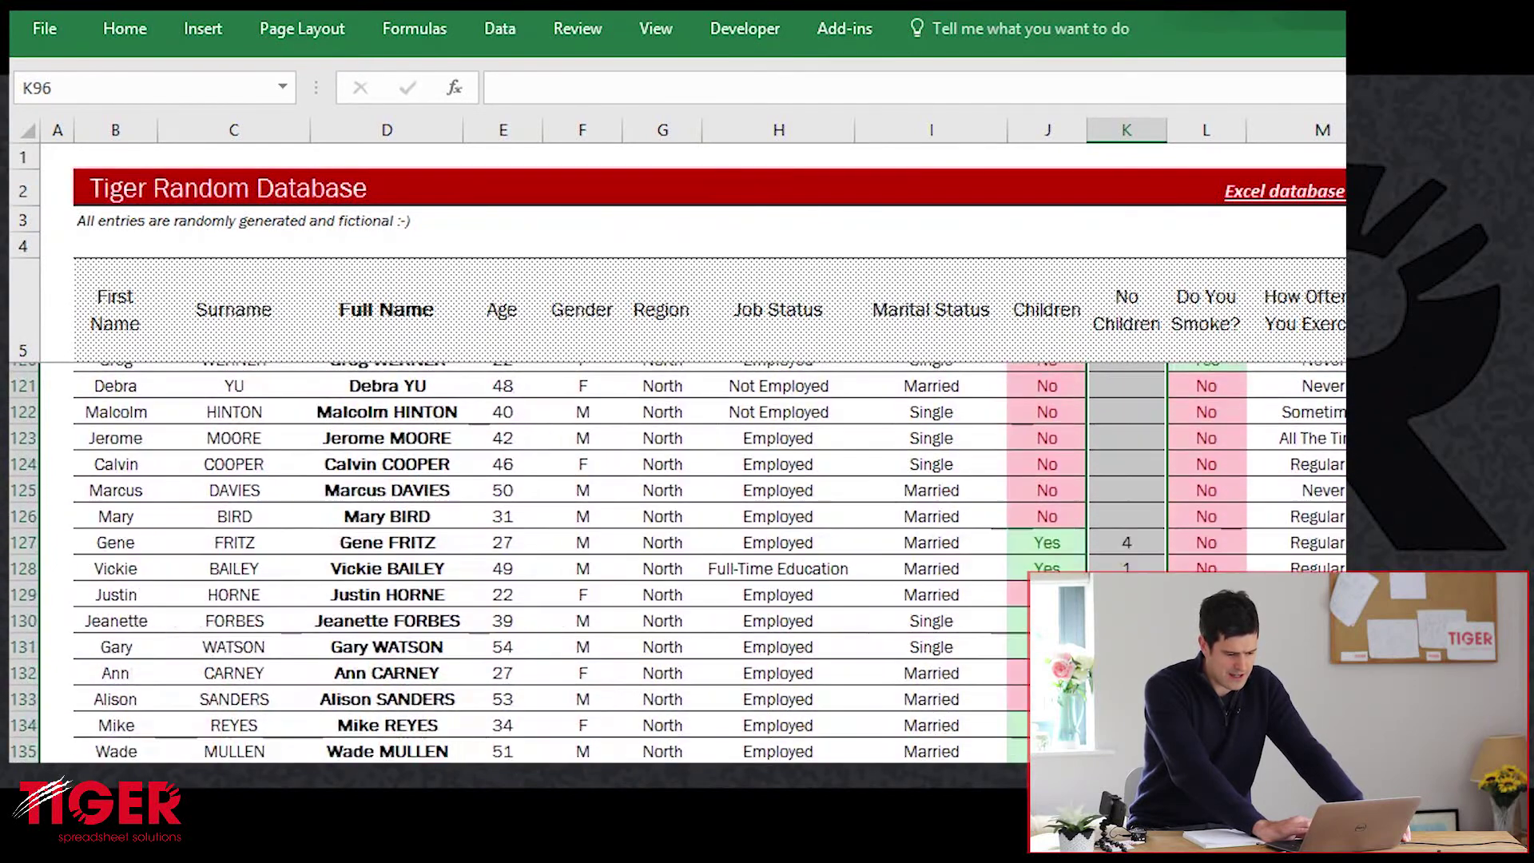
scroll(678, 562, down, 7)
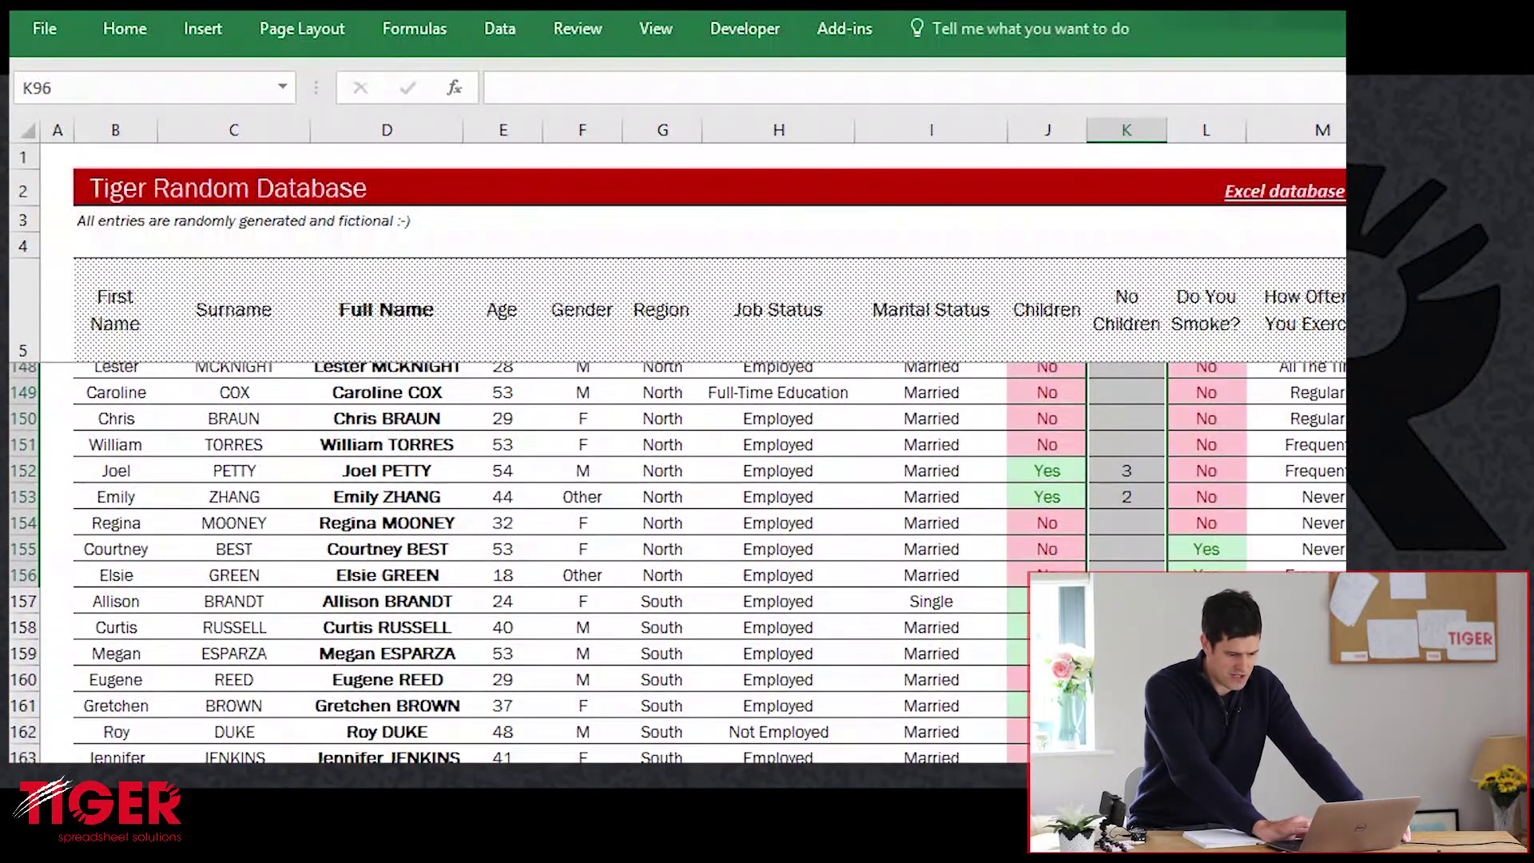
scroll(678, 562, up, 1)
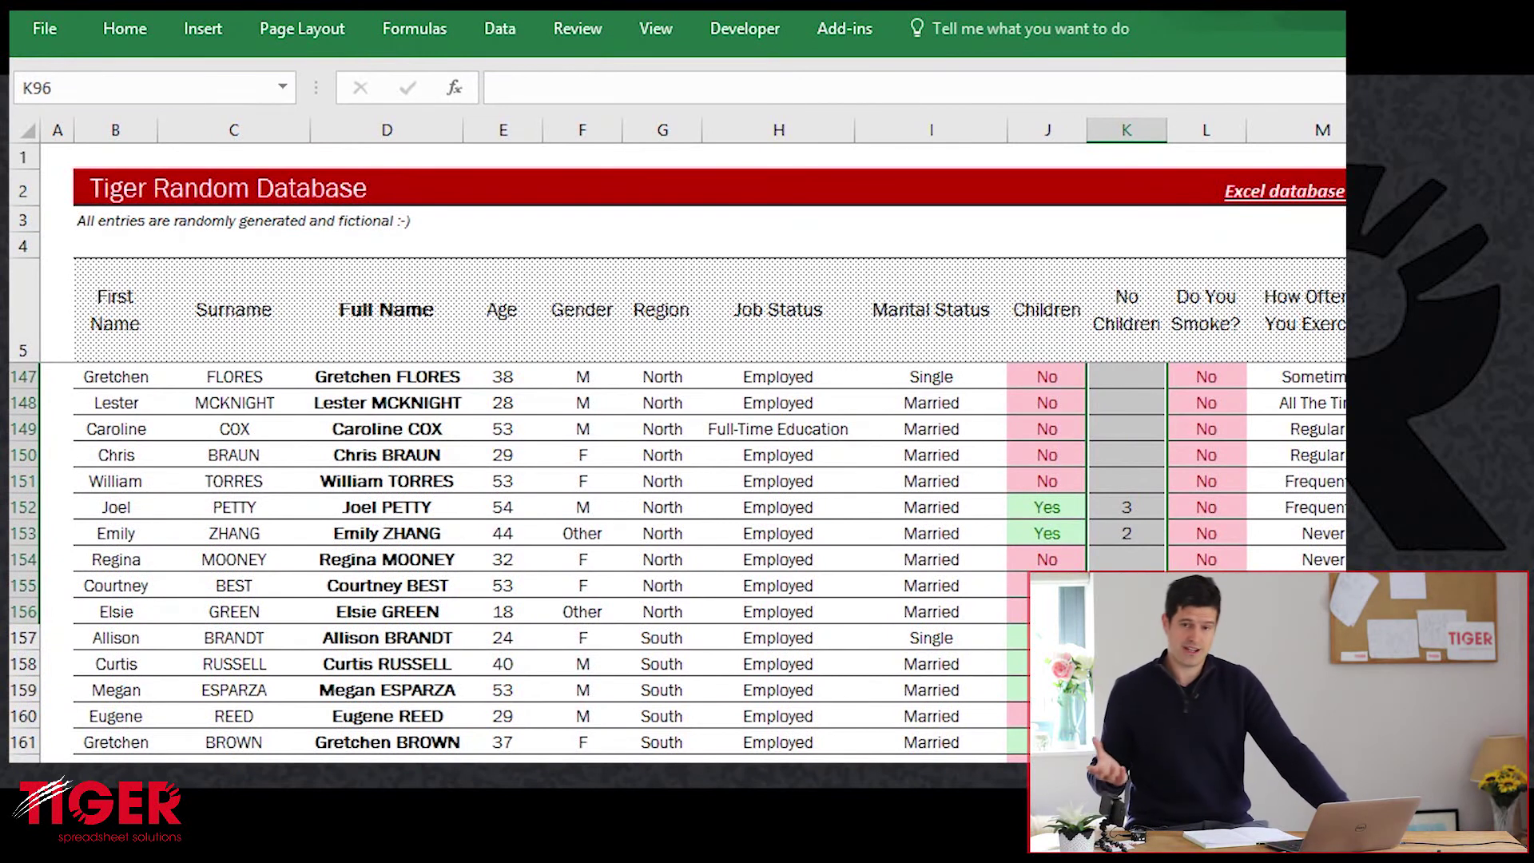
click(582, 531)
key(ctrl+Page_Up)
key(ctrl+Page_Up)
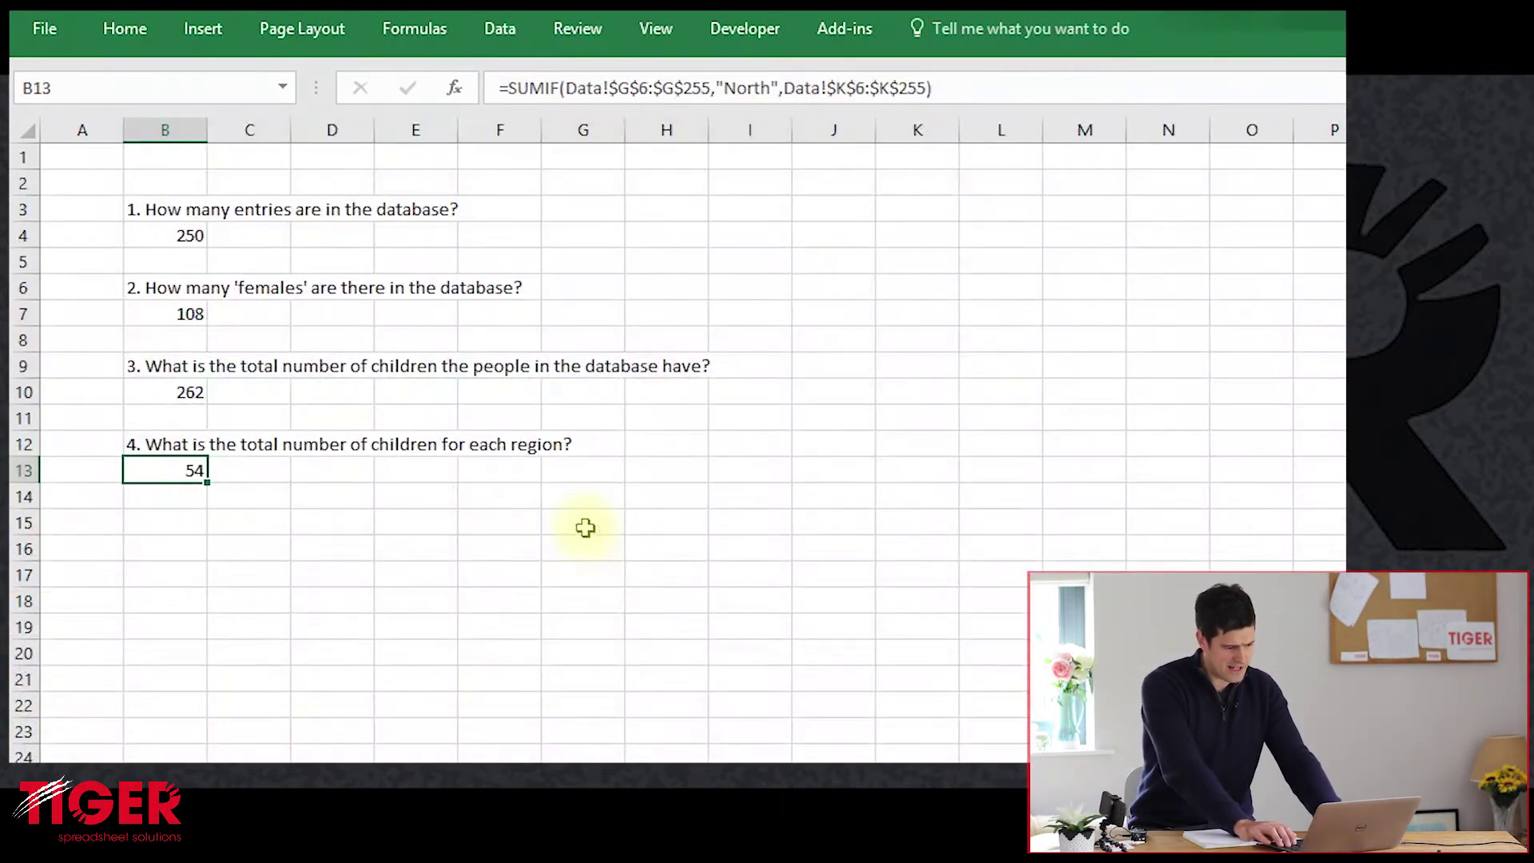
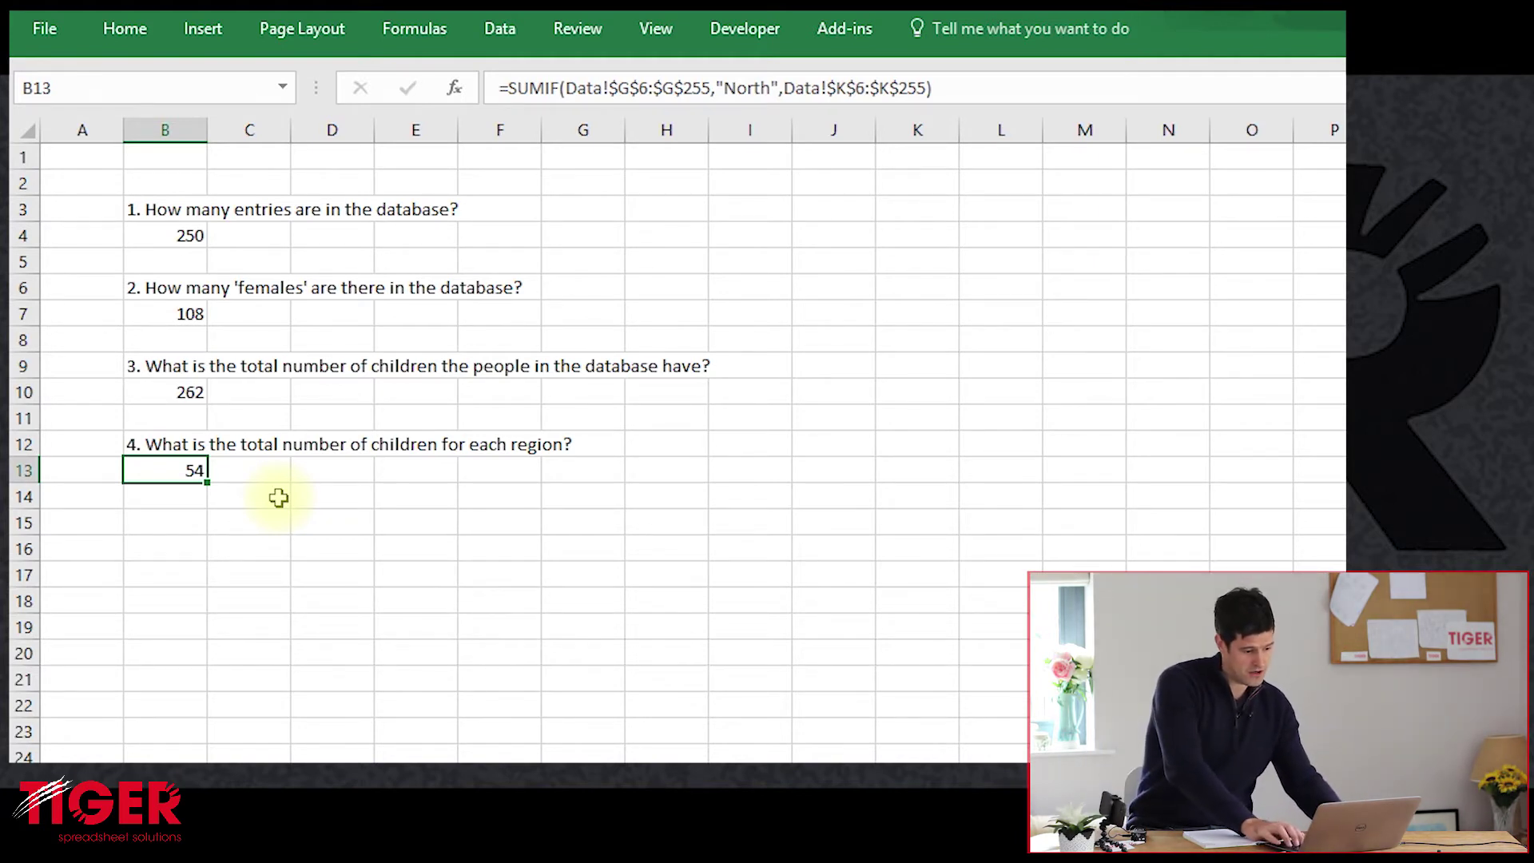
Enter North as the first region label in C14, below question 4
key(Down)
key(Right)
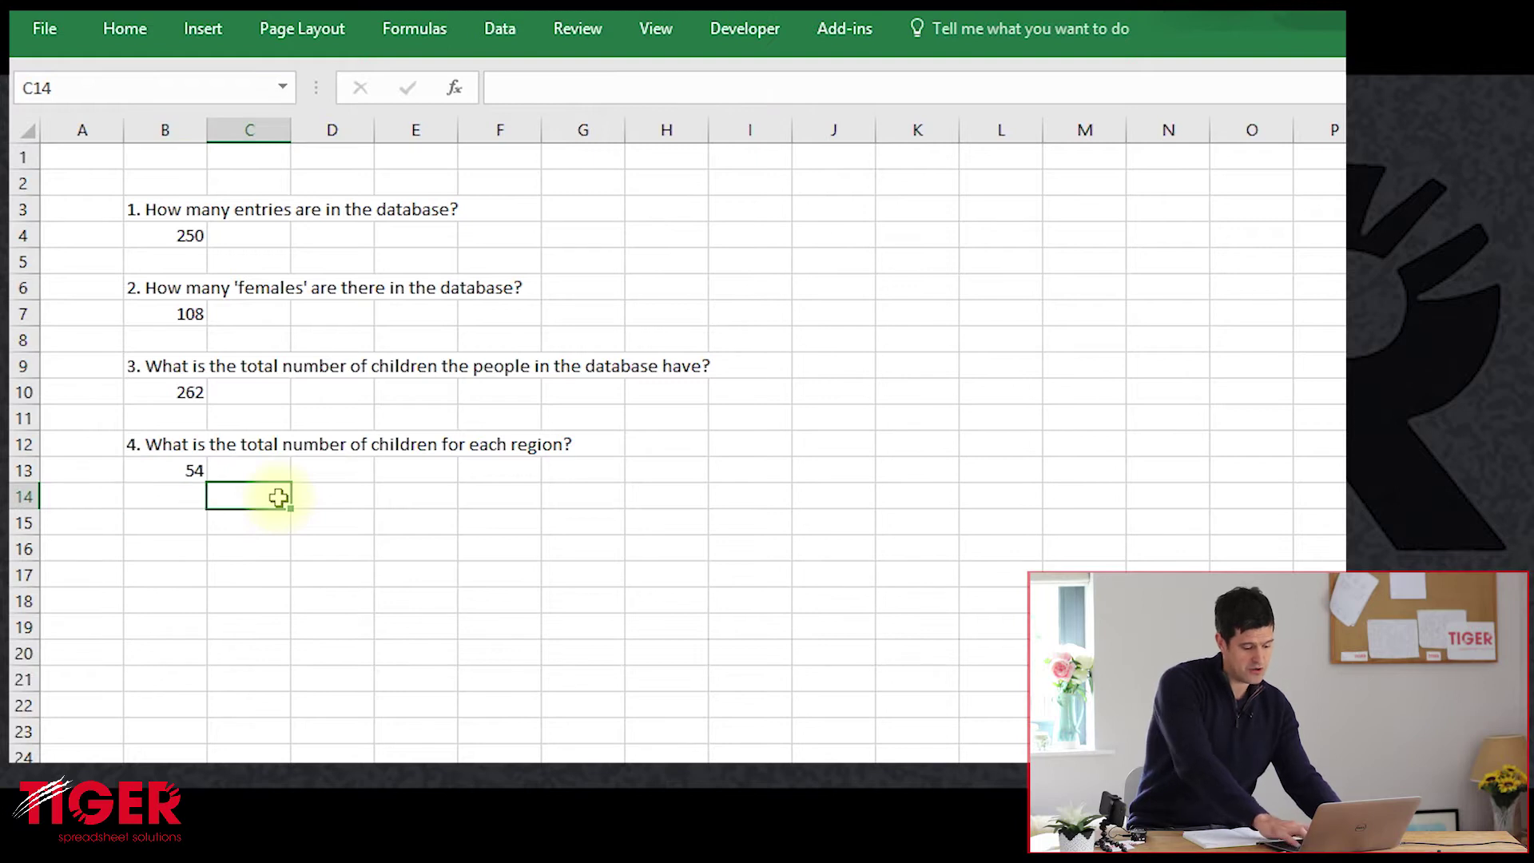
text(Nrt)
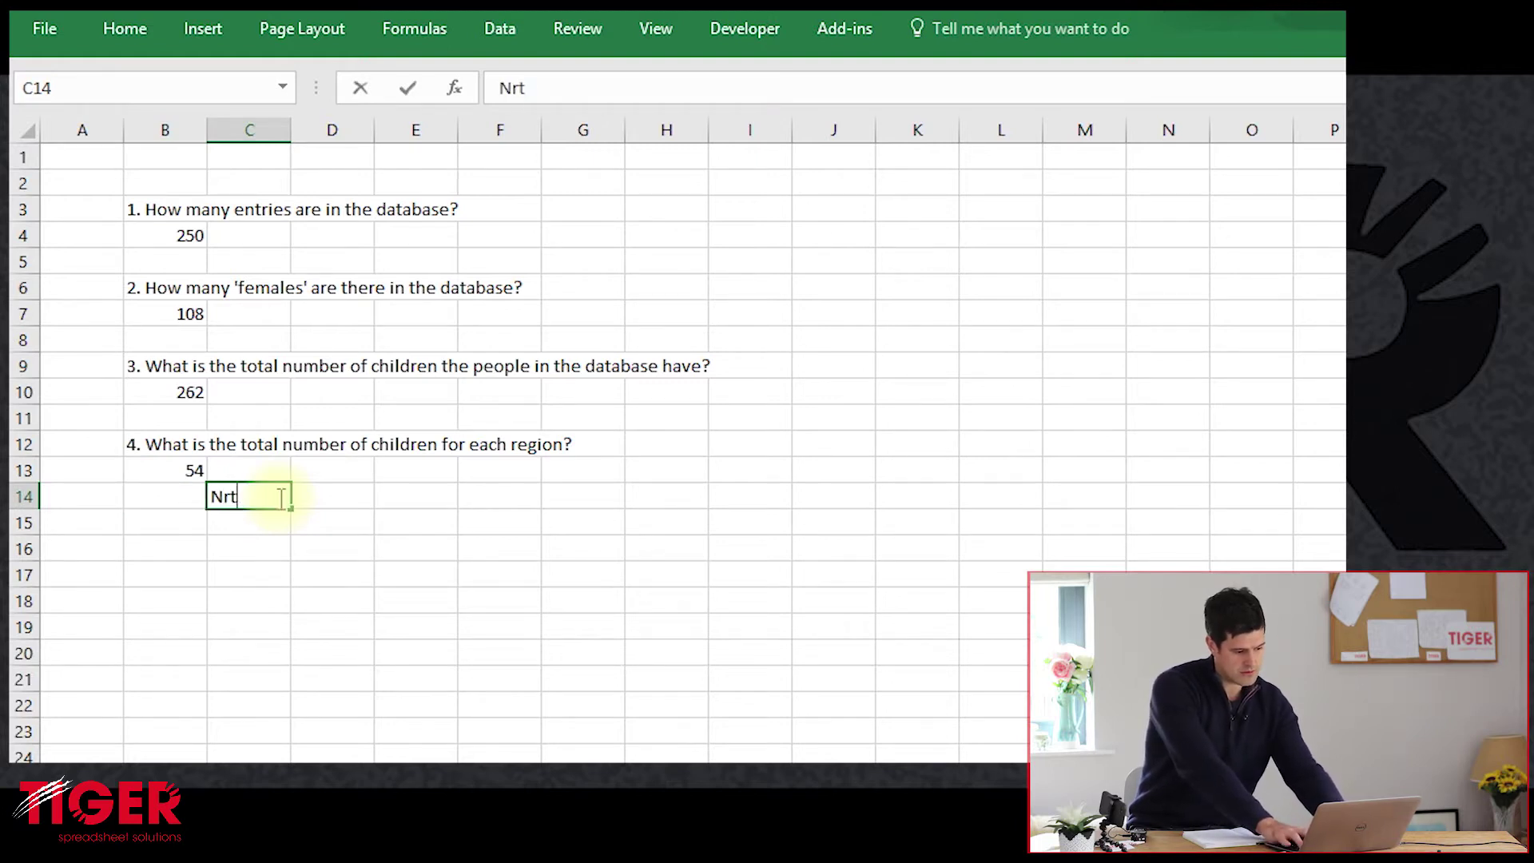
key(BackSpace)
key(BackSpace)
text(or)
key(BackSpace)
key(BackSpace)
text(ort)
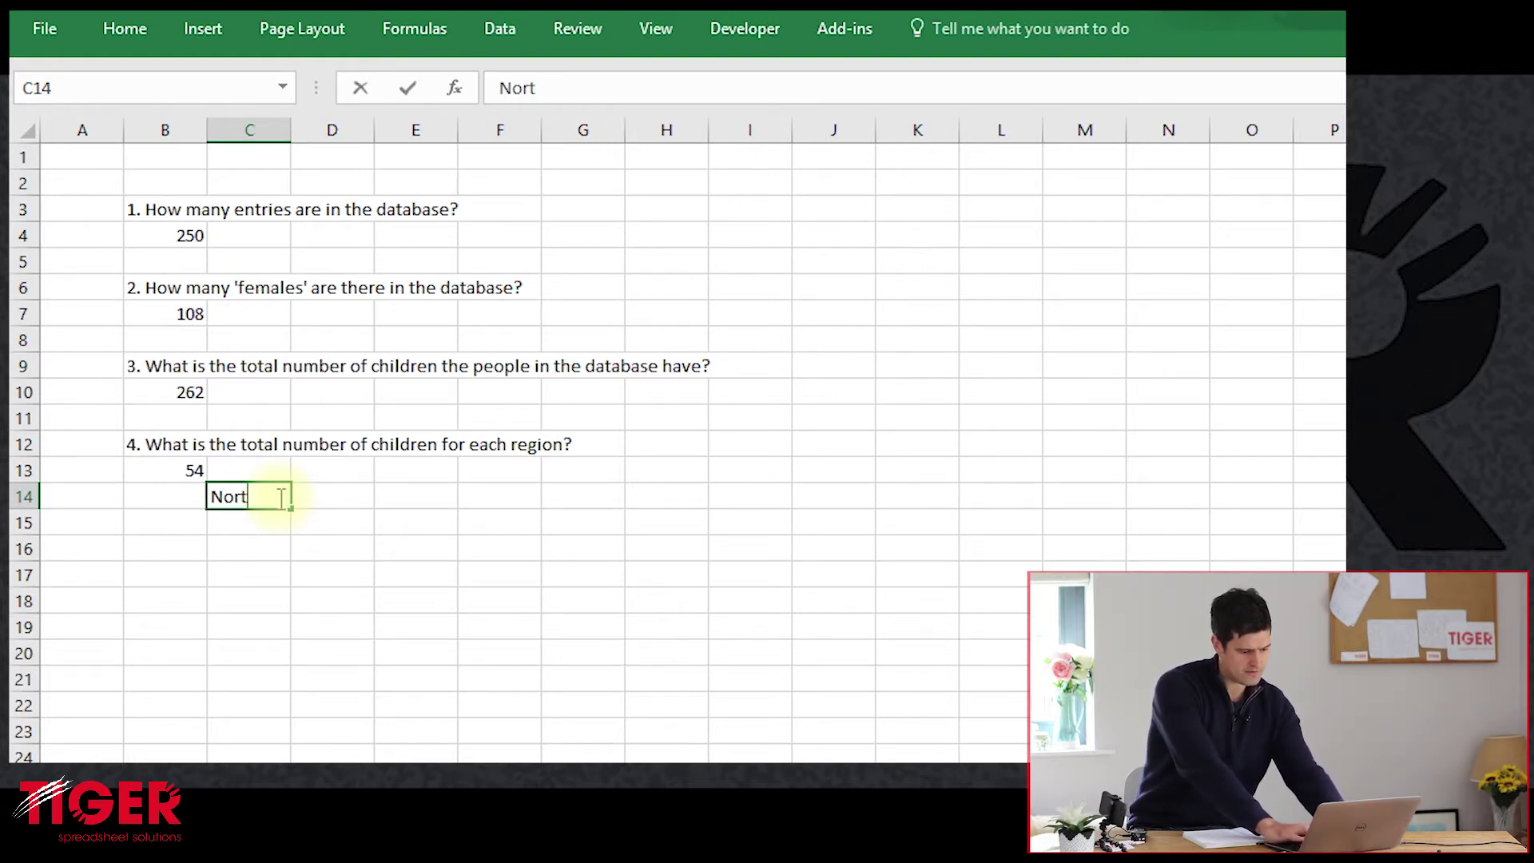
text(h)
key(Return)
Add the region labels South, East and West in C15 to C17
text(South)
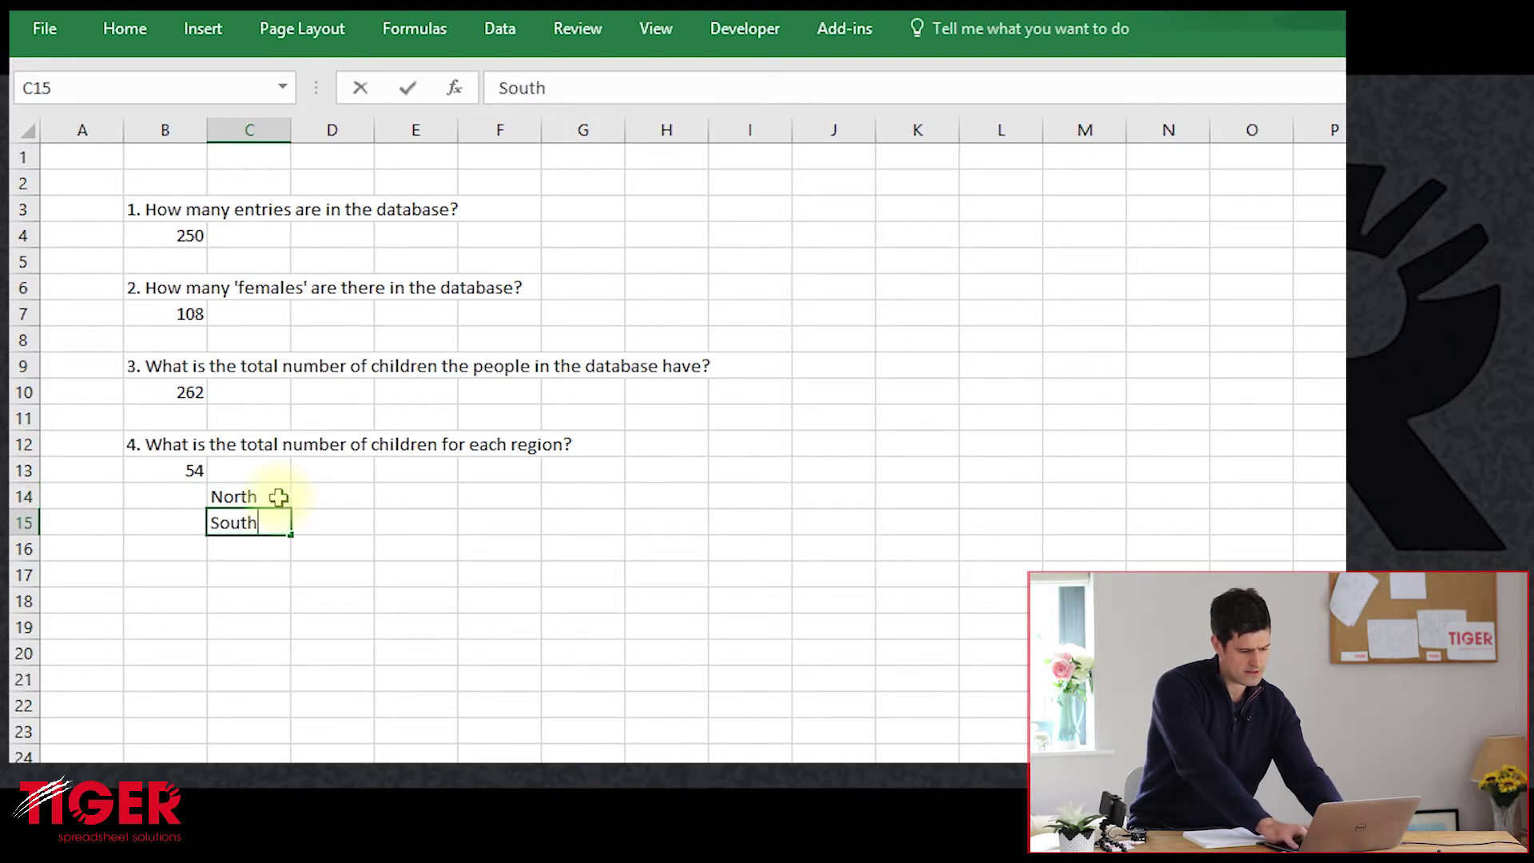
key(Return)
text(East)
key(Return)
text(We)
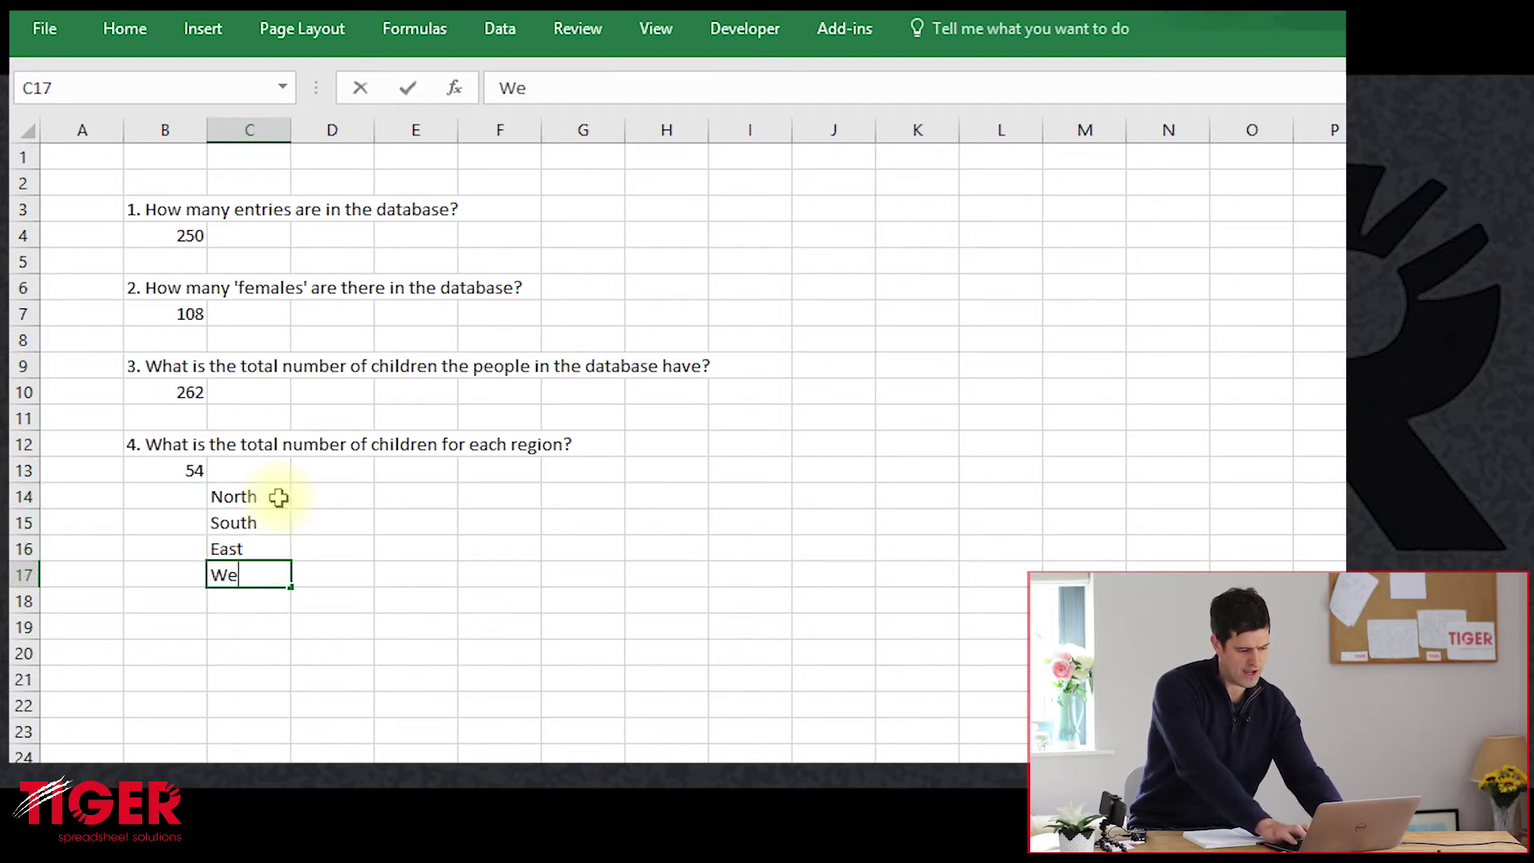
text(st)
key(Return)
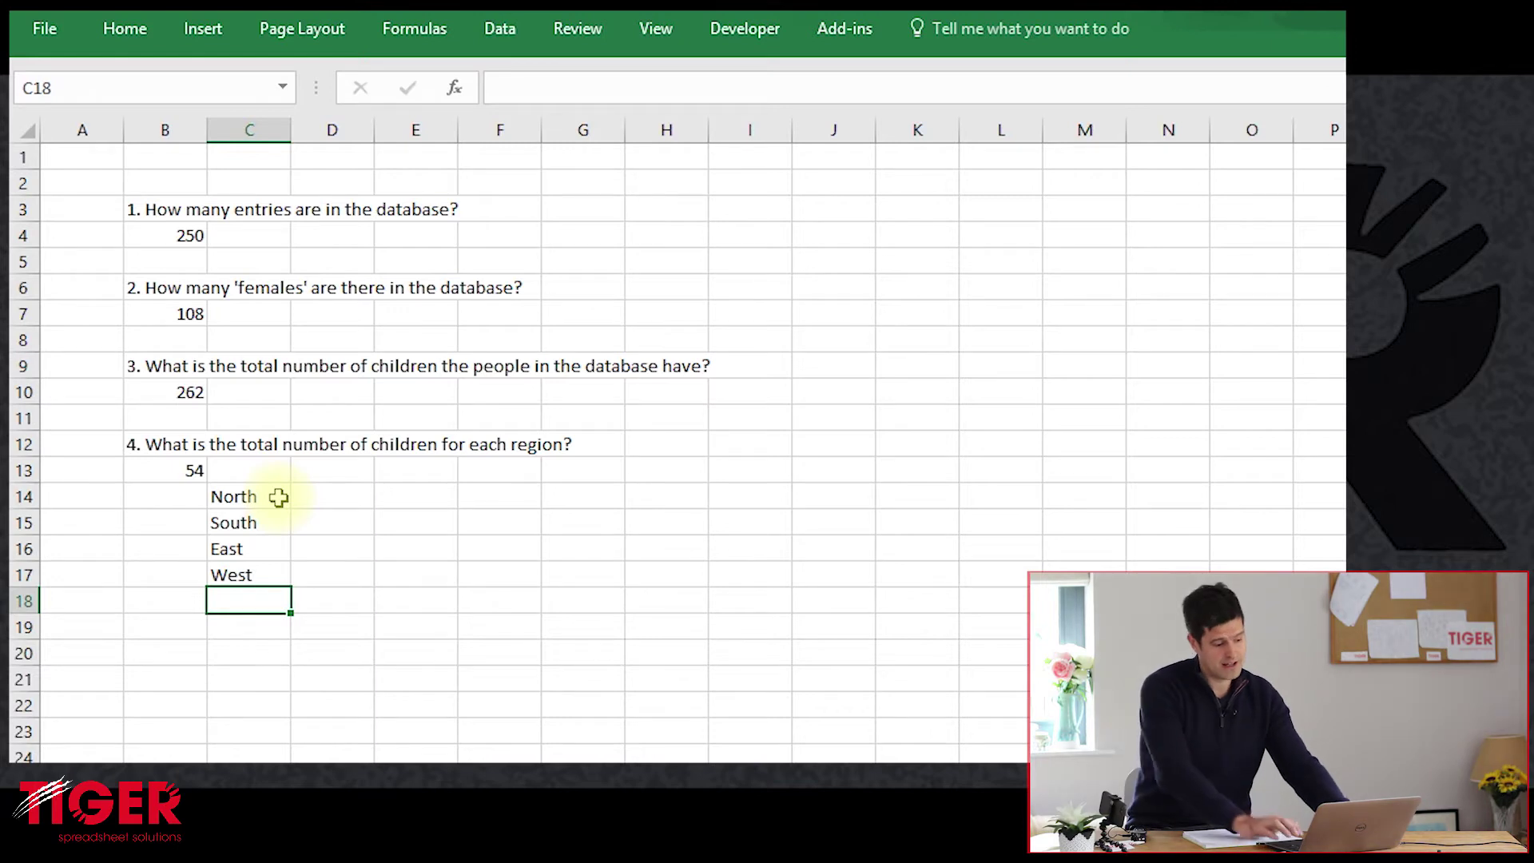
Copy the SUMIF formula from B13 into D14, beside the North label
key(Up)
key(Up)
key(Up)
key(Up)
key(Up)
key(Left)
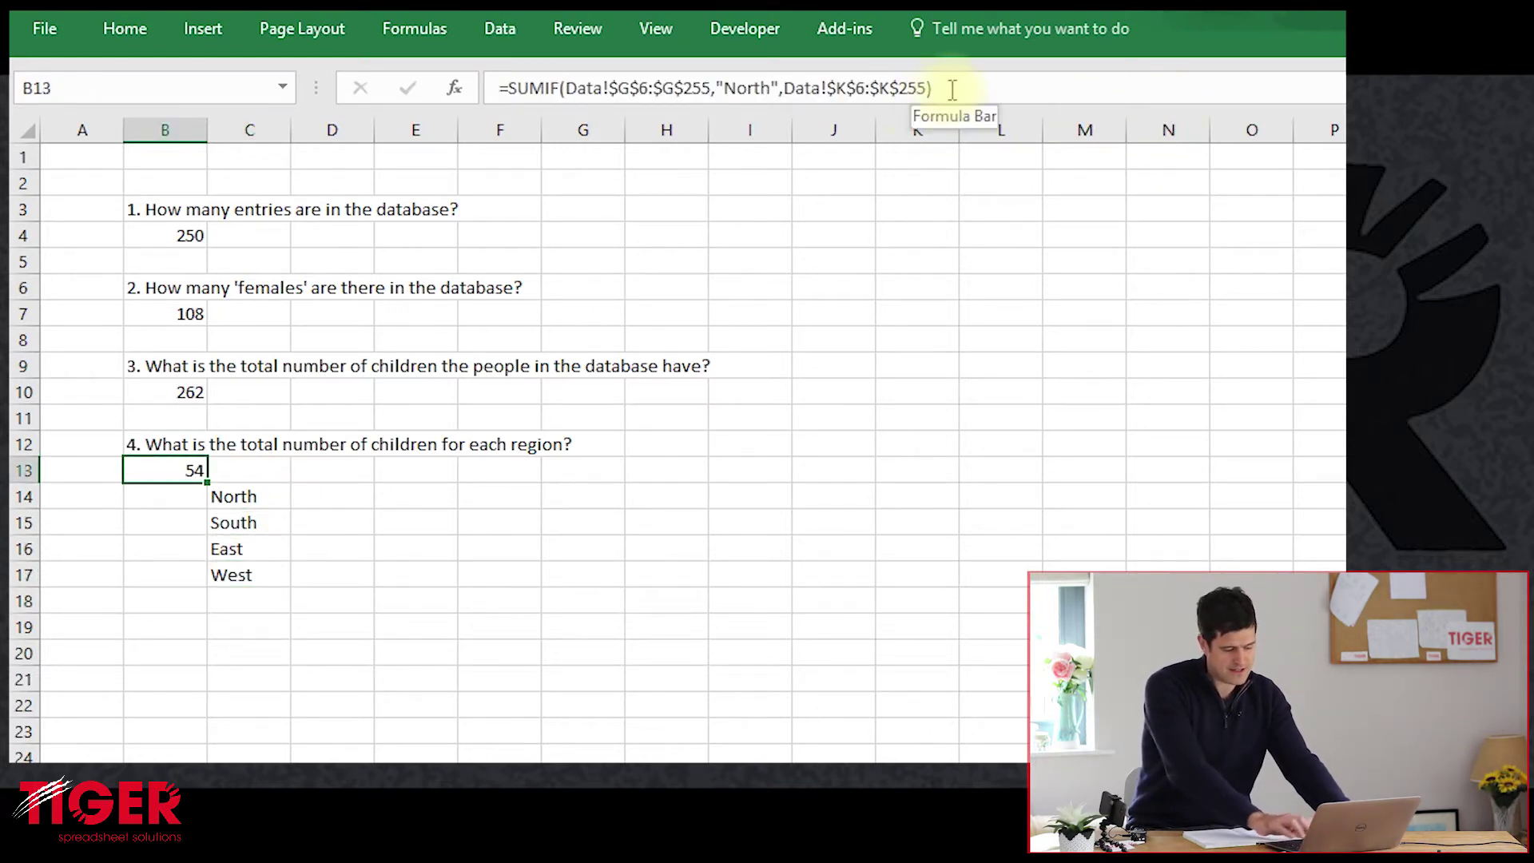
key(ctrl+c)
key(Right)
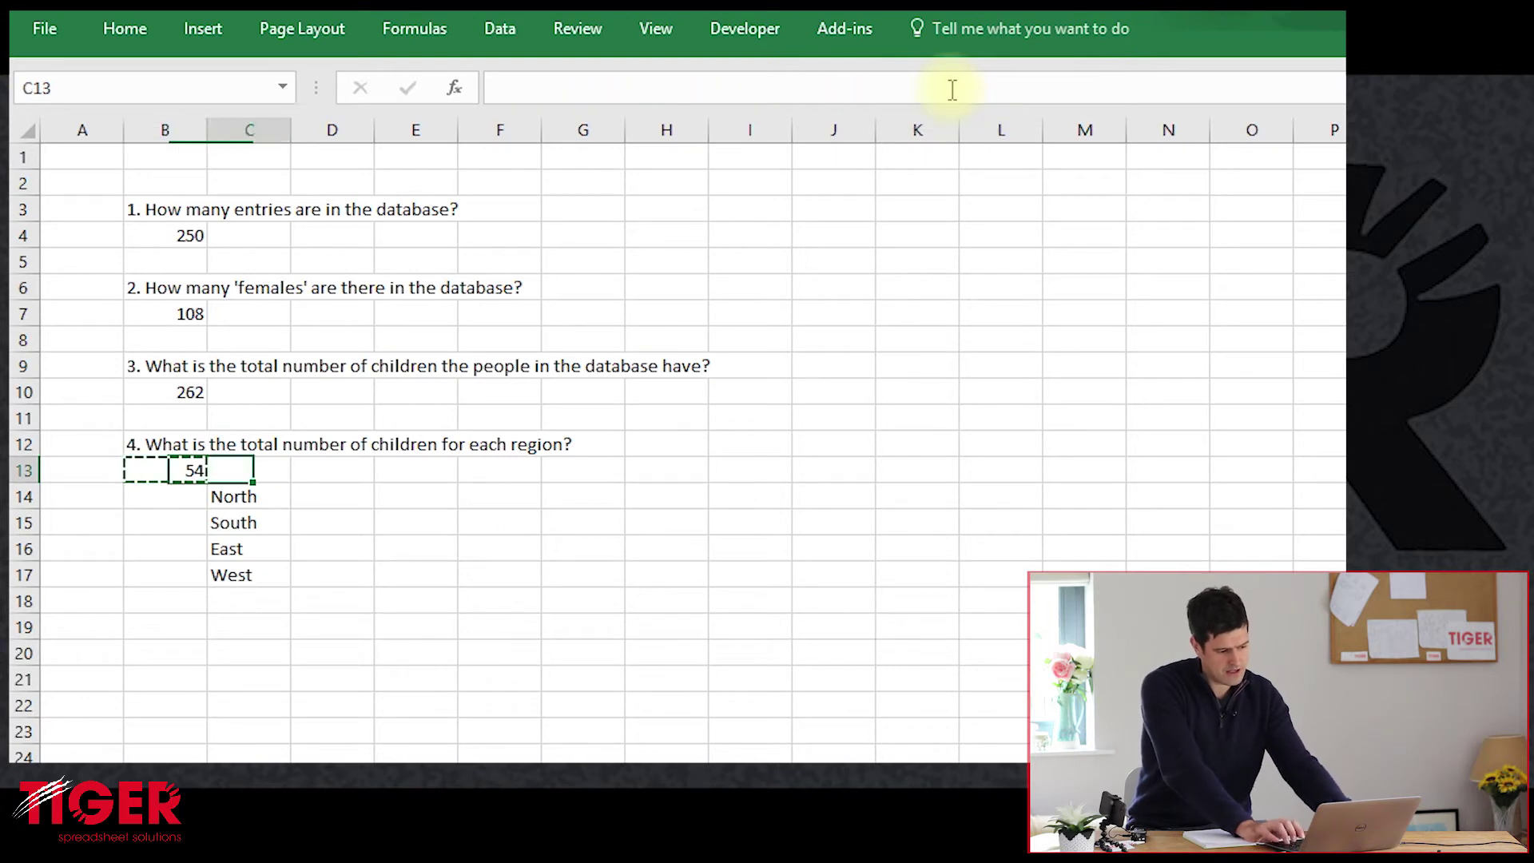
key(Down)
key(Right)
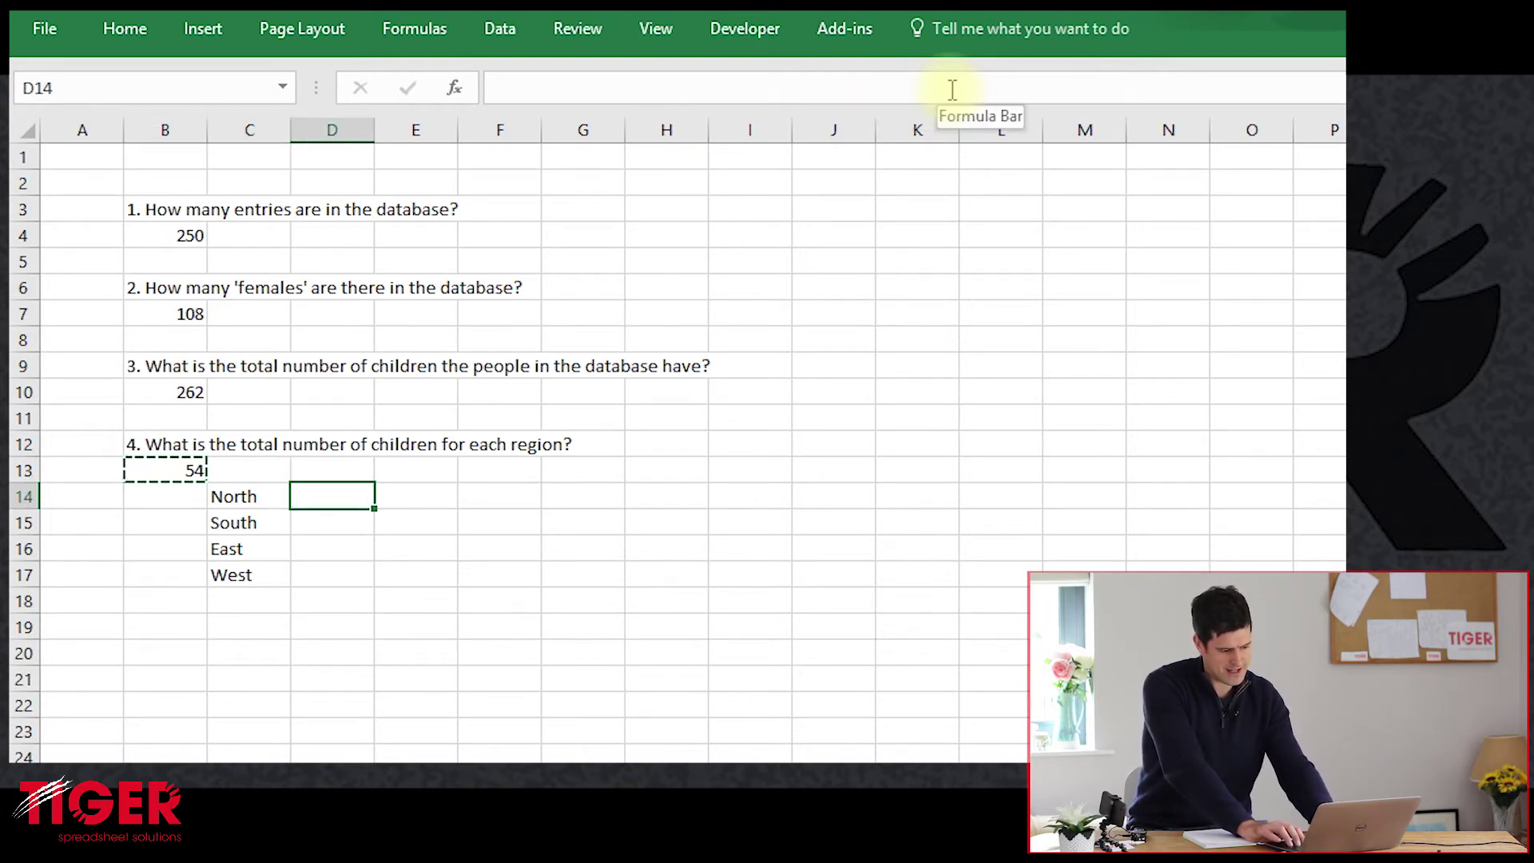
key(ctrl+v)
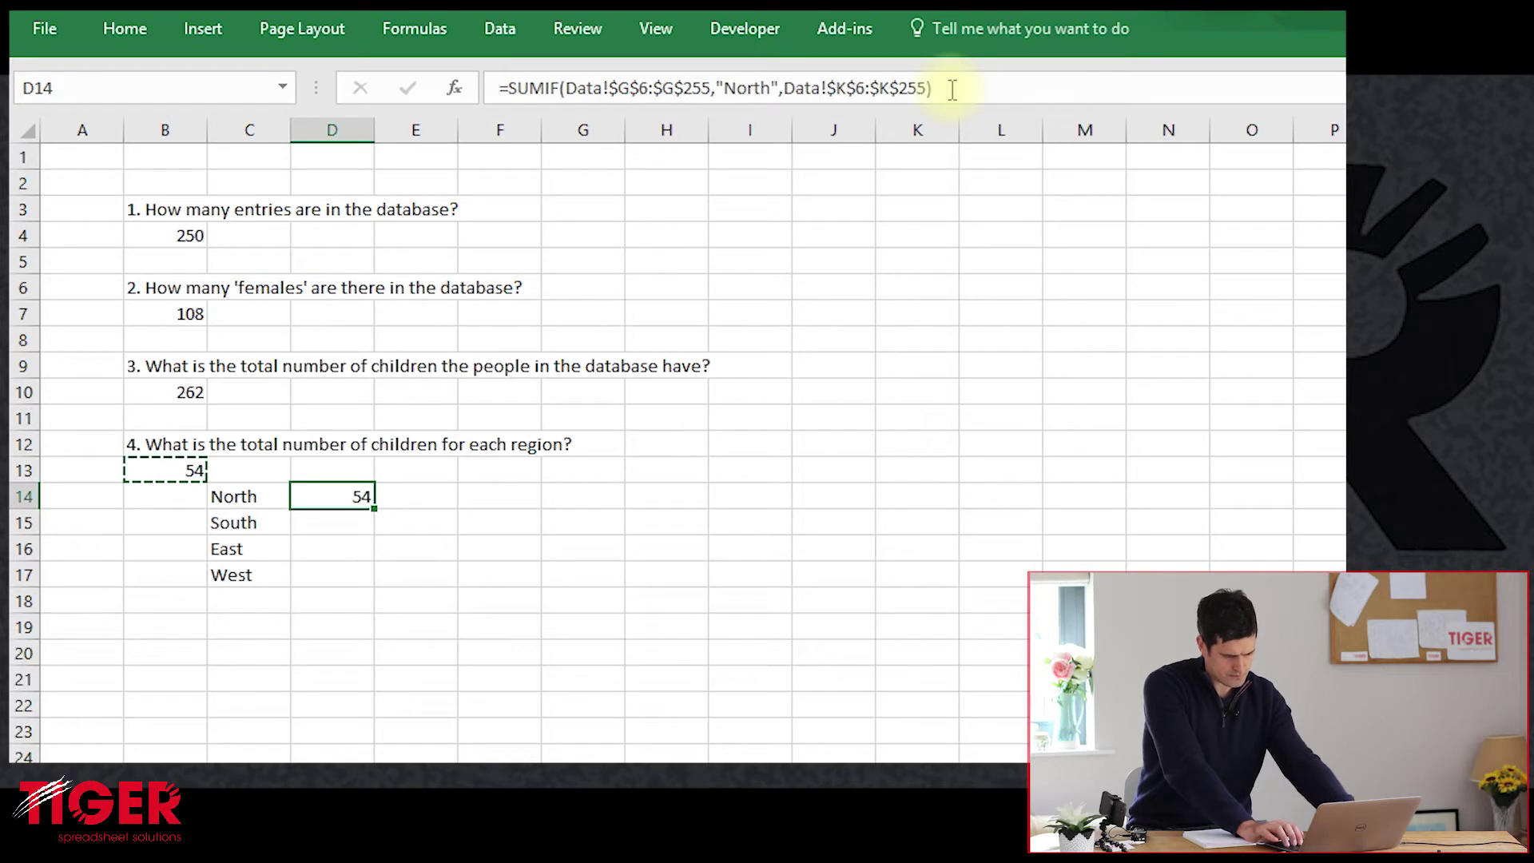
key(Escape)
Delete the original SUMIF formula from B13
key(Left)
key(Left)
key(Up)
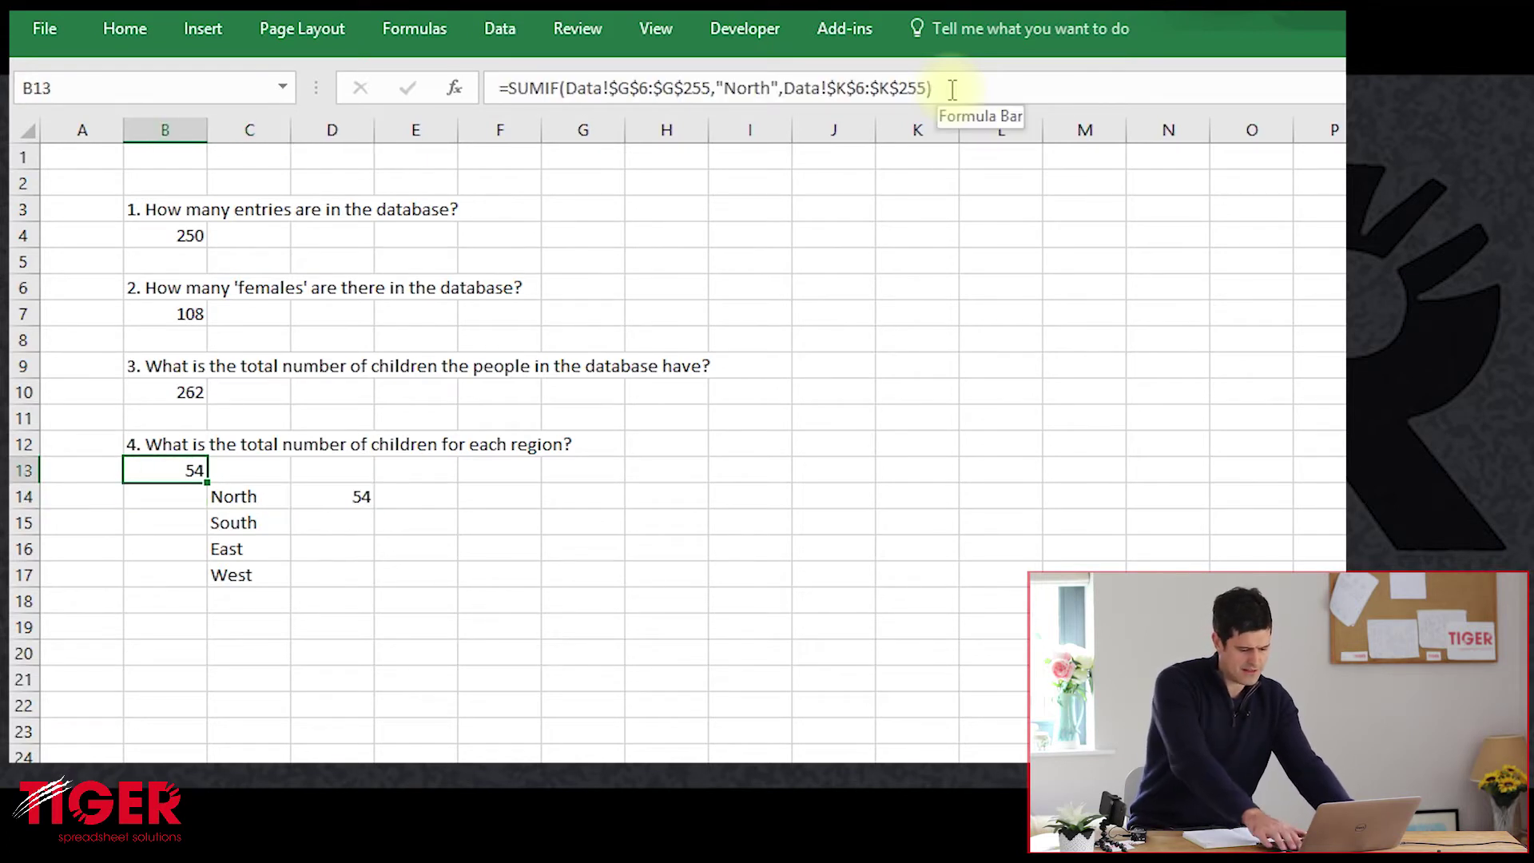
key(Delete)
In the D14 SUMIF formula, replace the "North" criterion with a reference to cell C14
key(Down)
key(Right)
key(Right)
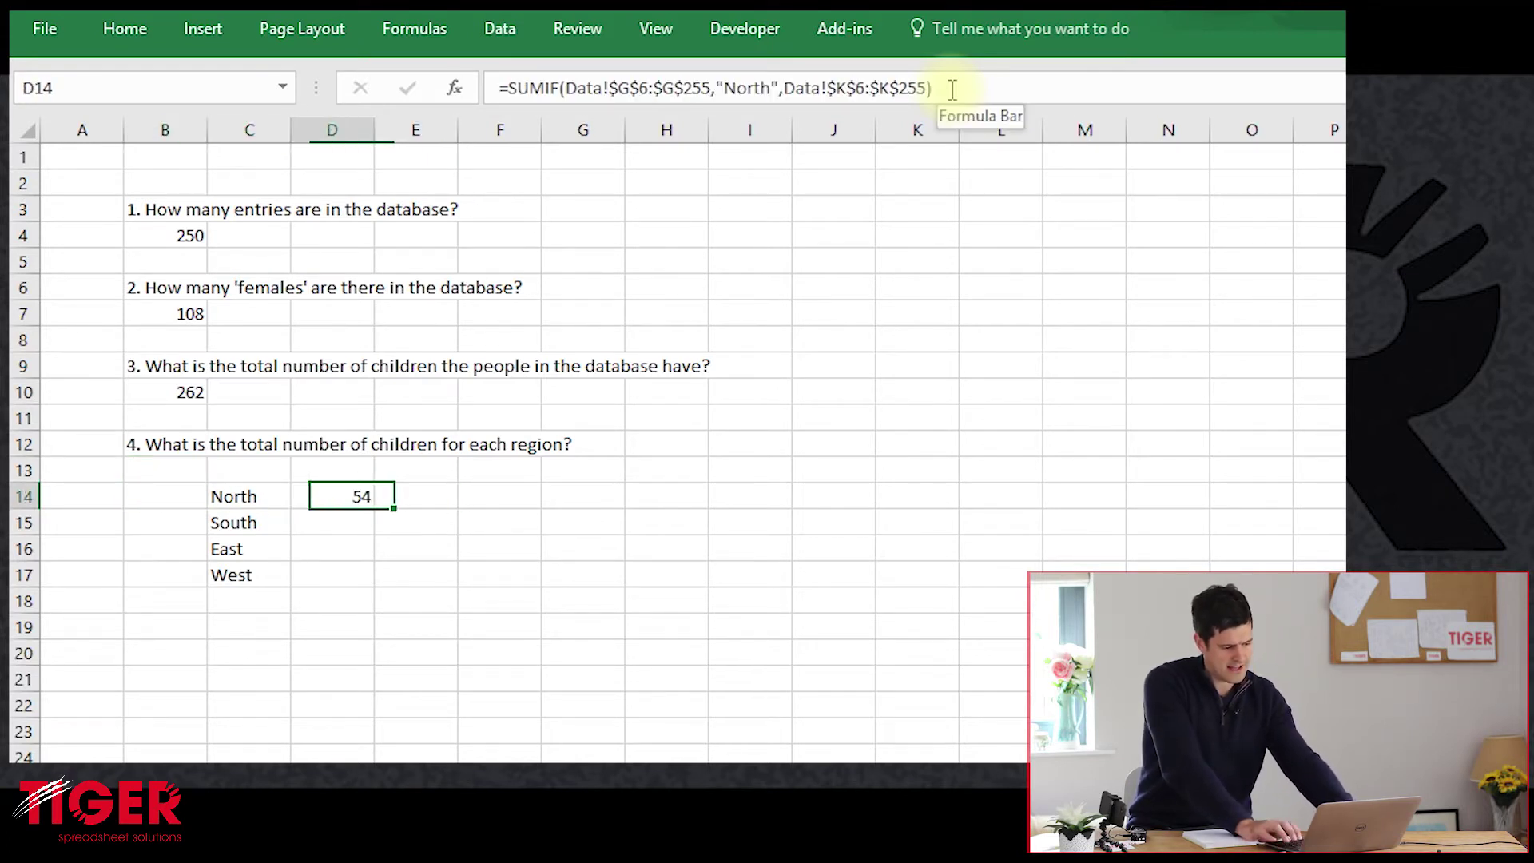
key(F2)
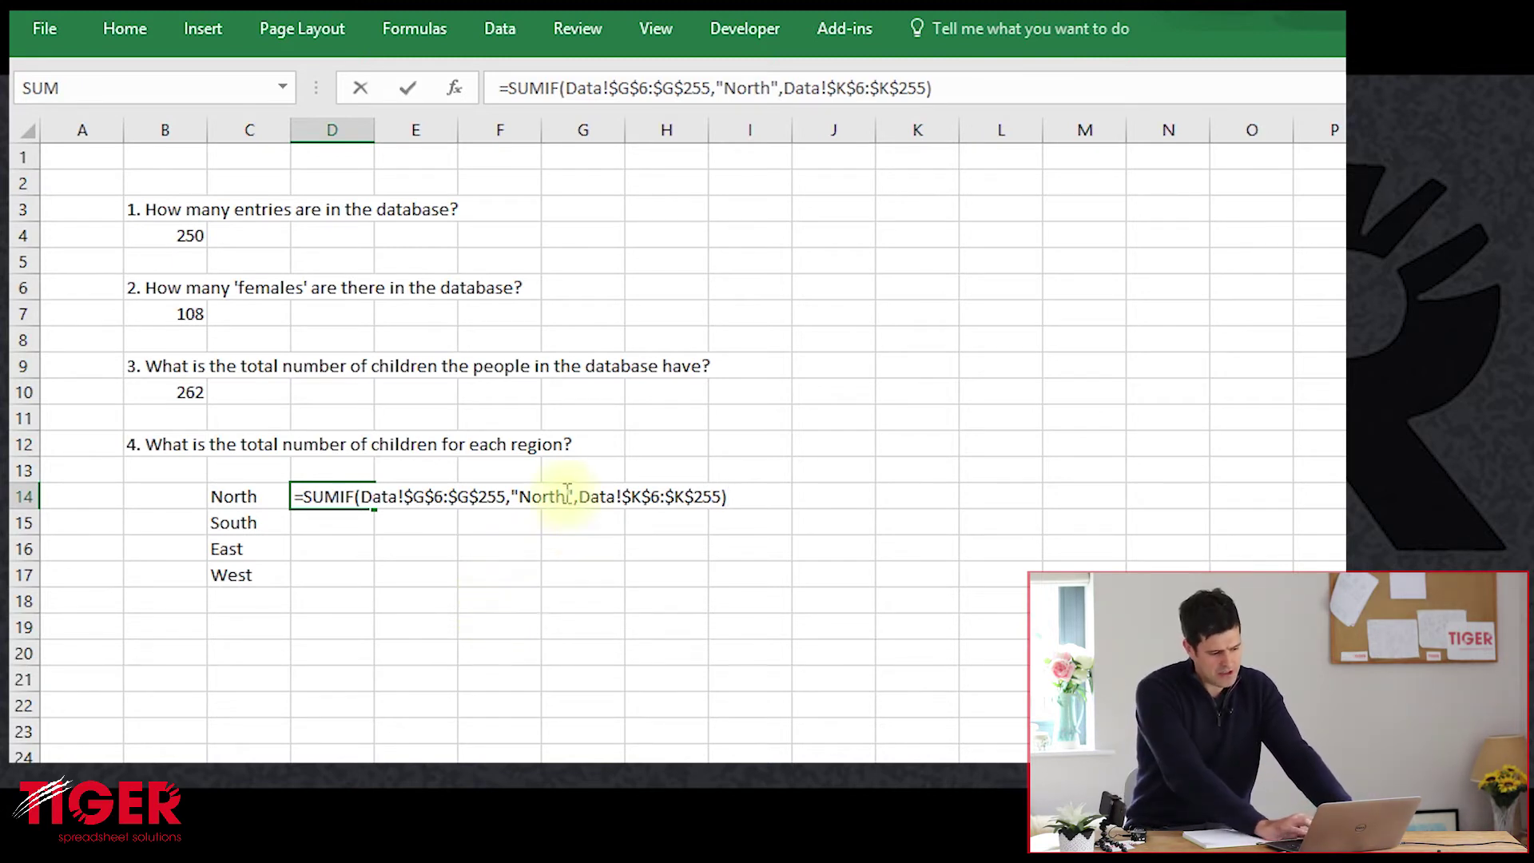
click(567, 496)
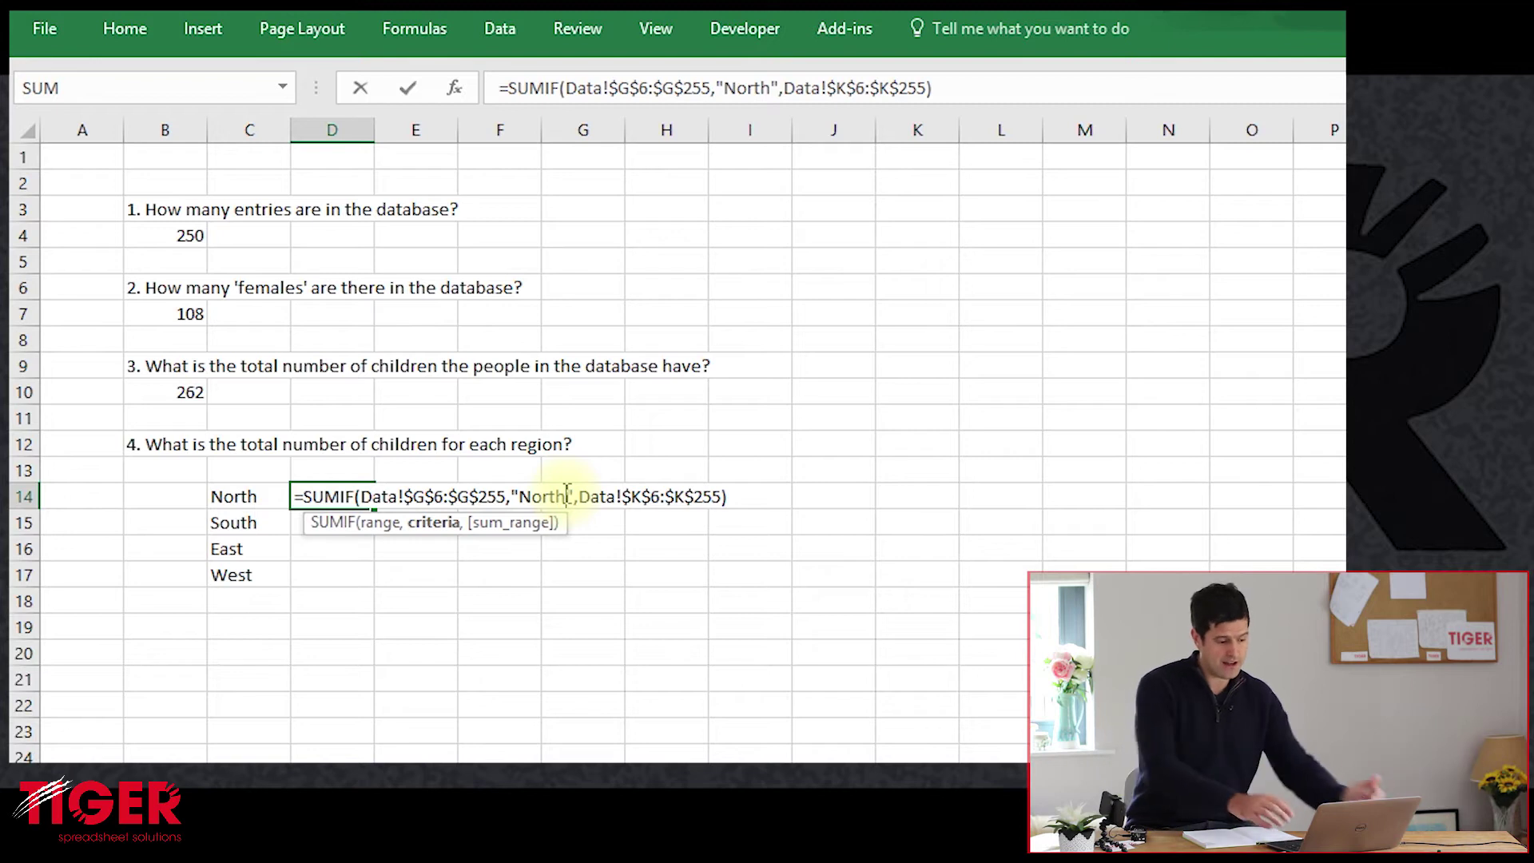
key(BackSpace)
key(BackSpace)
key(BackSpace)
key(BackSpace)
key(BackSpace)
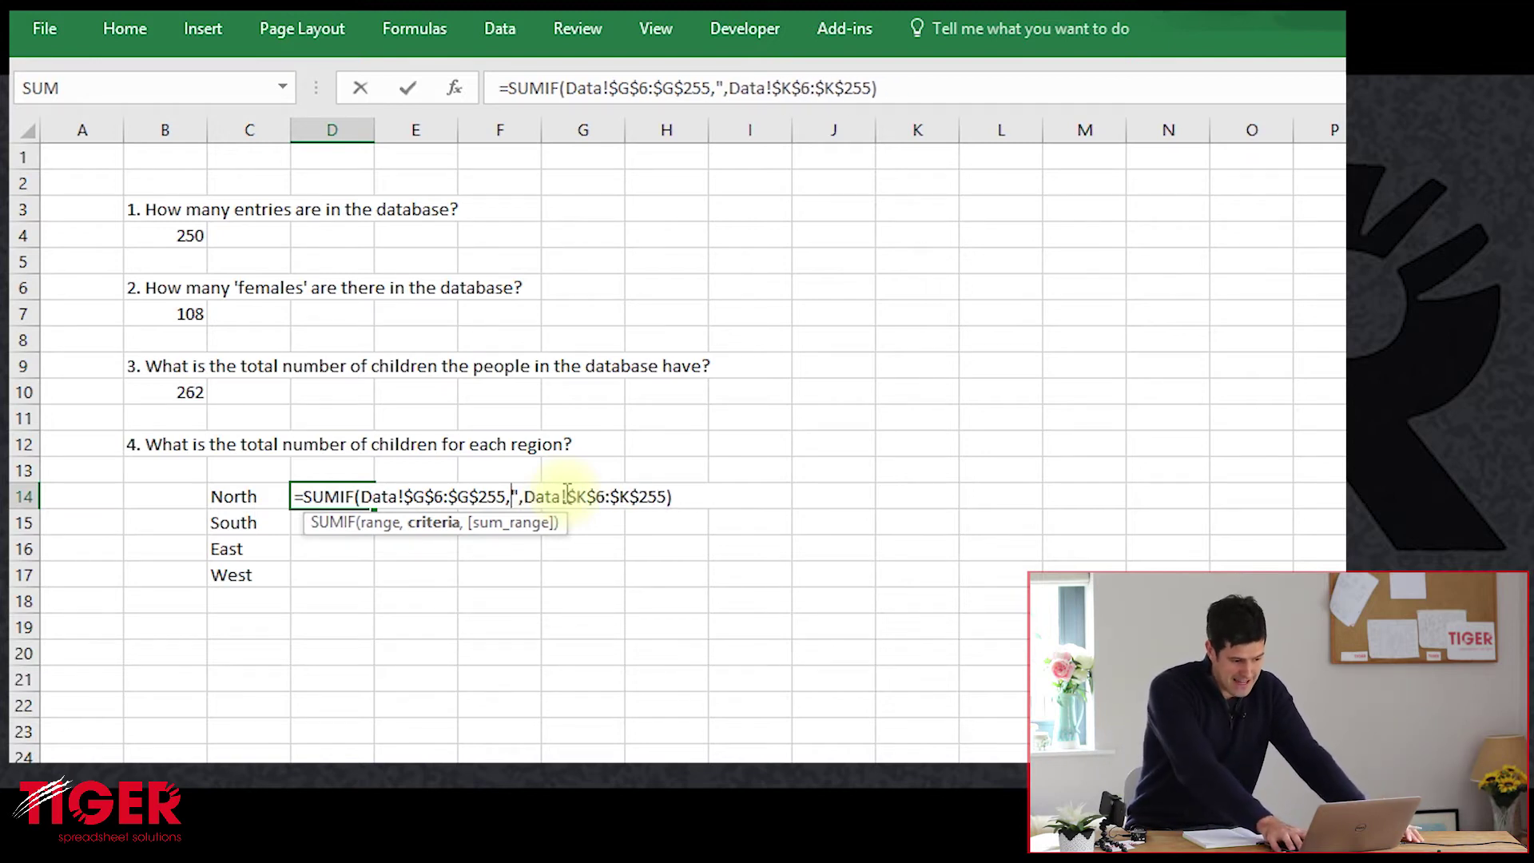
key(Delete)
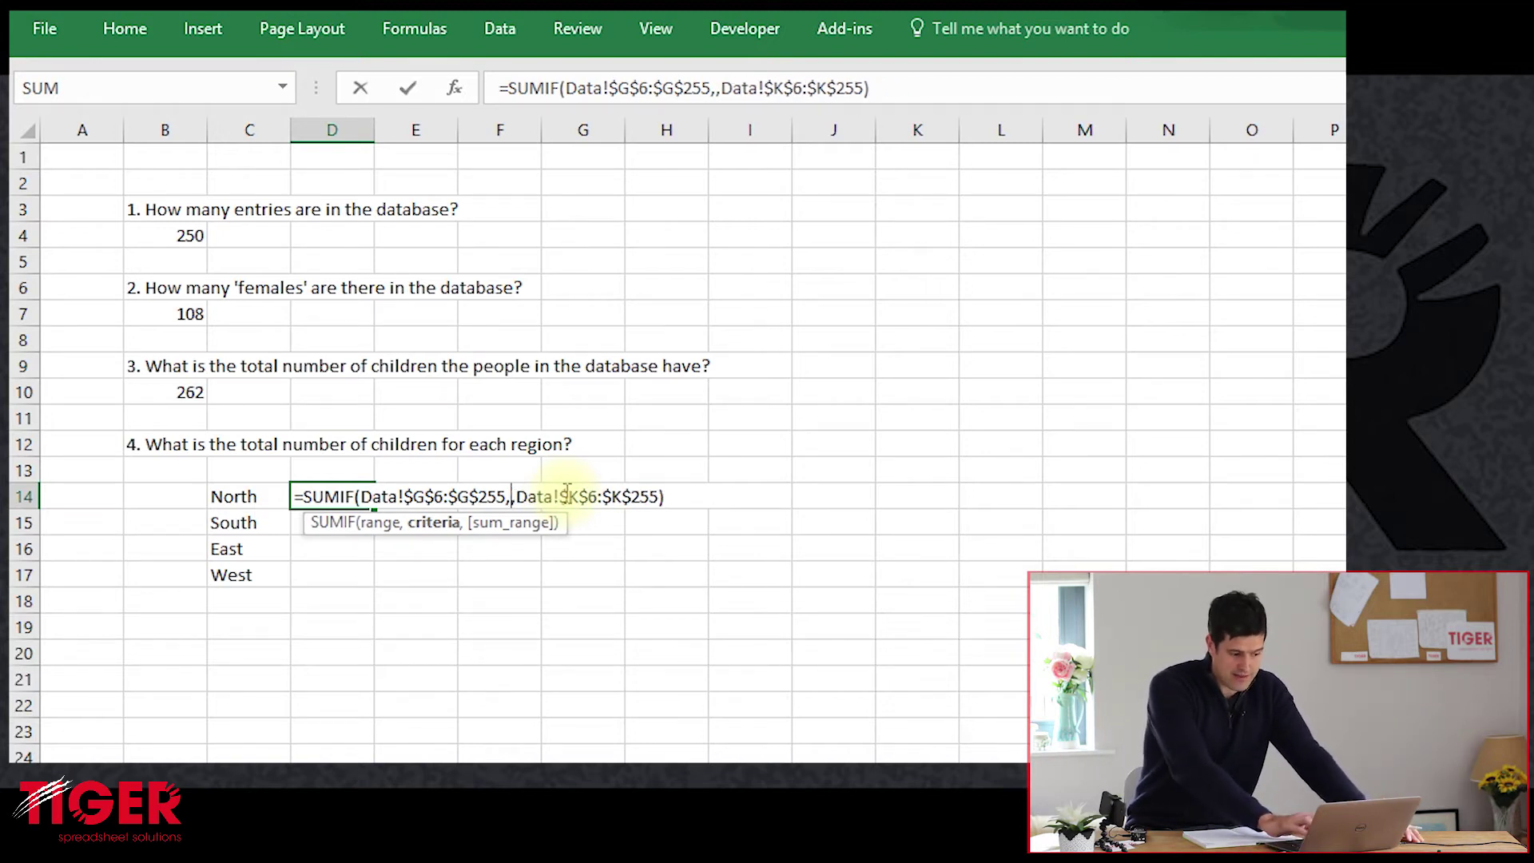
click(221, 493)
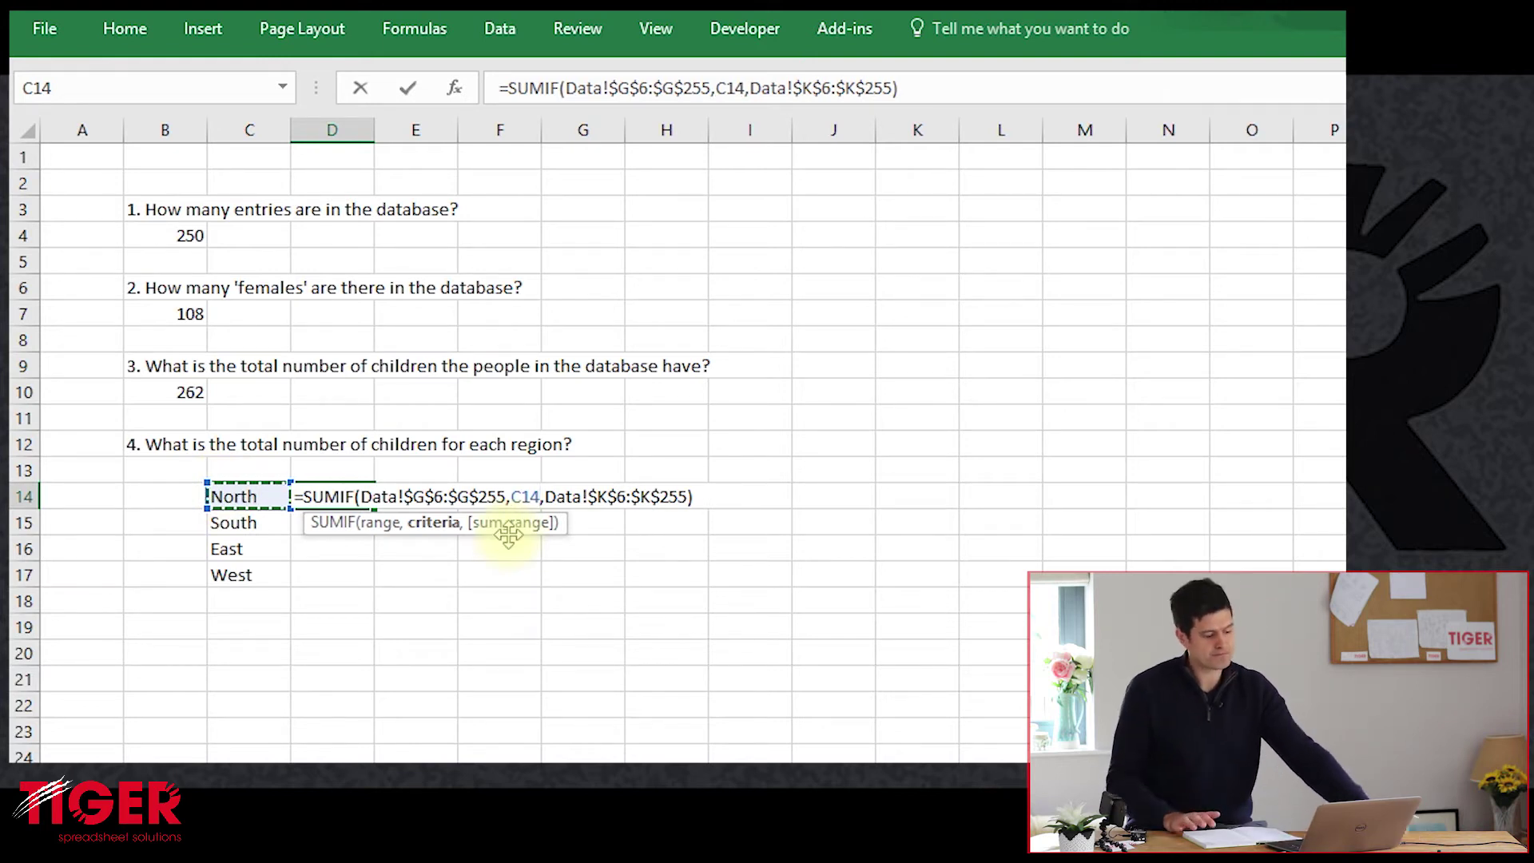
key(Return)
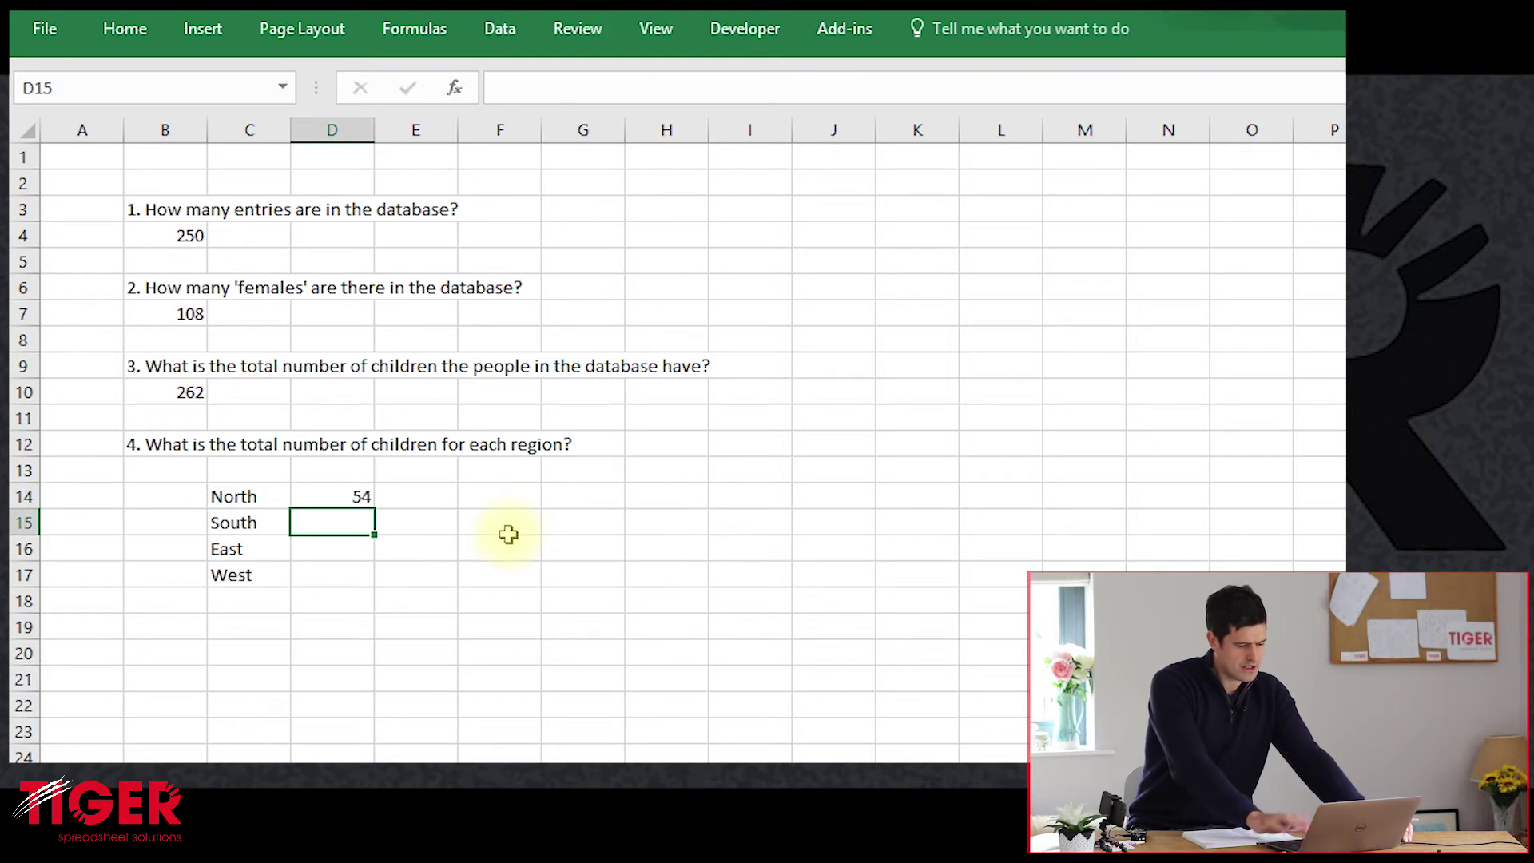
Fill the D14 formula down to D17 and check the criteria references in the copied formulas
click(331, 495)
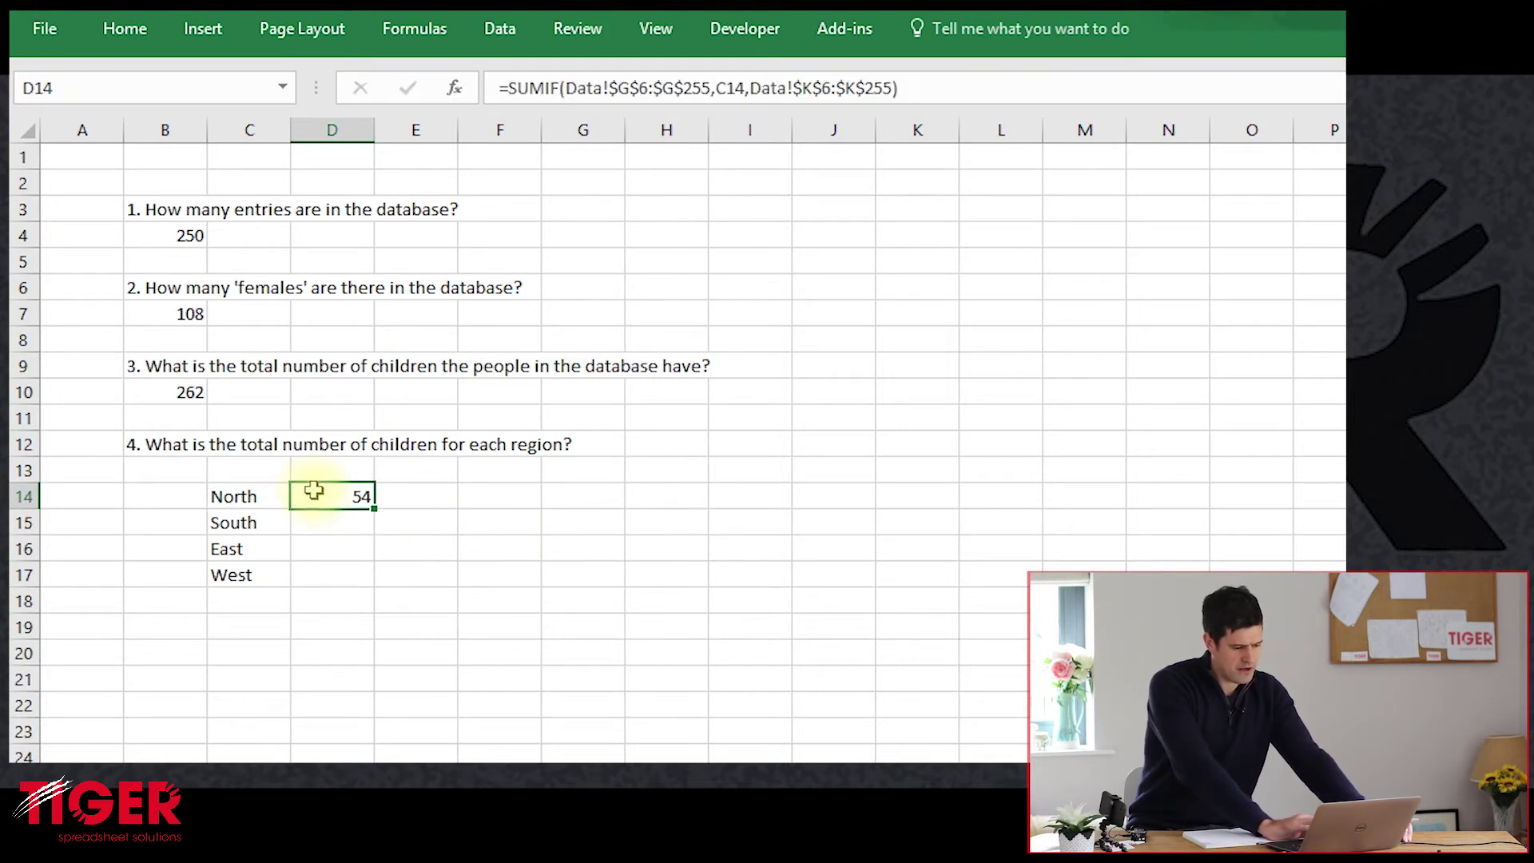
double_click(375, 510)
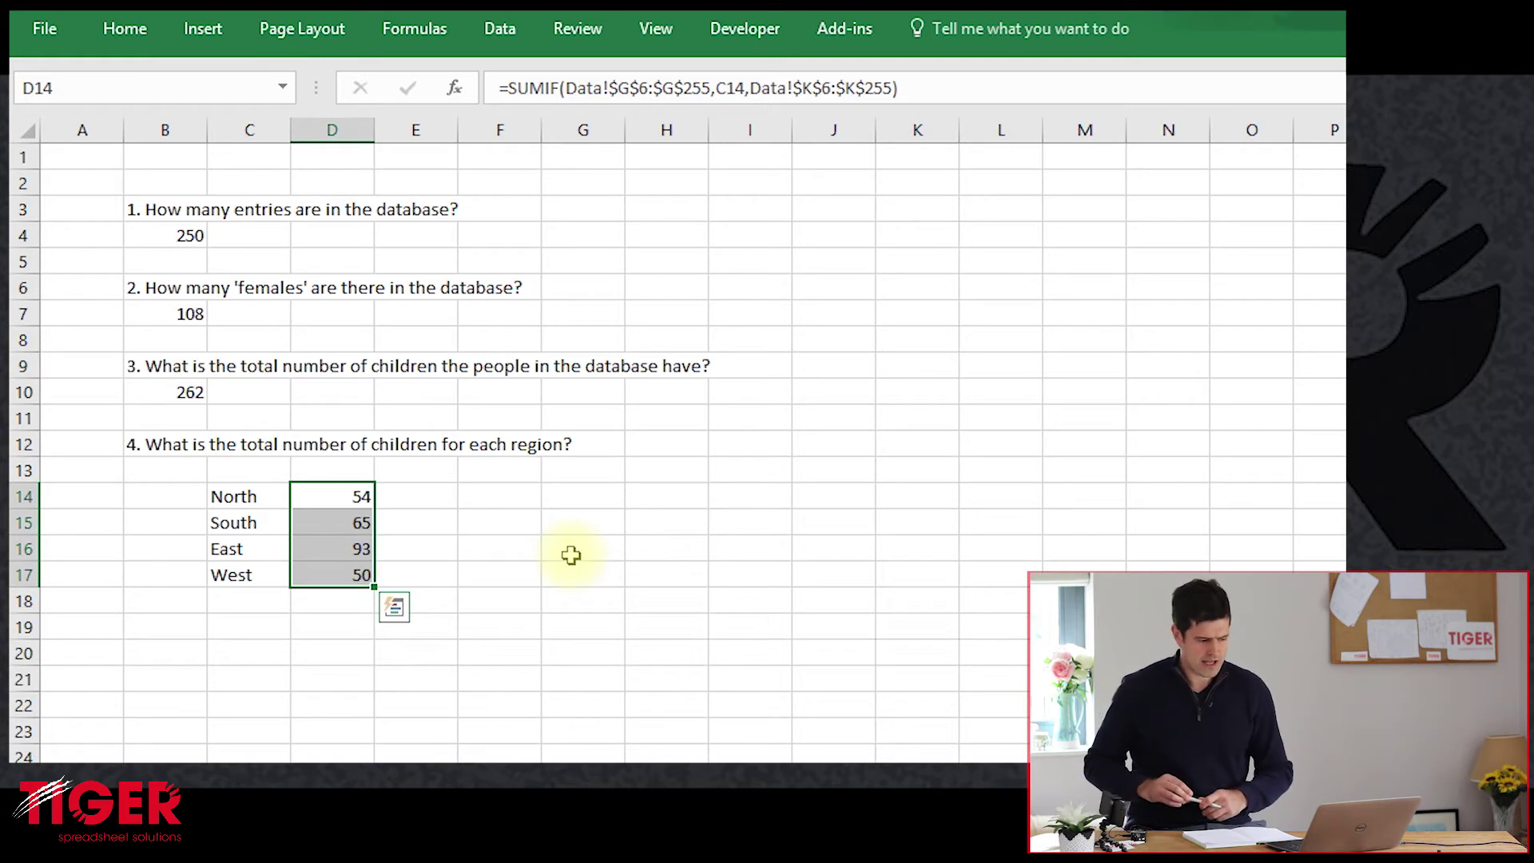
click(356, 524)
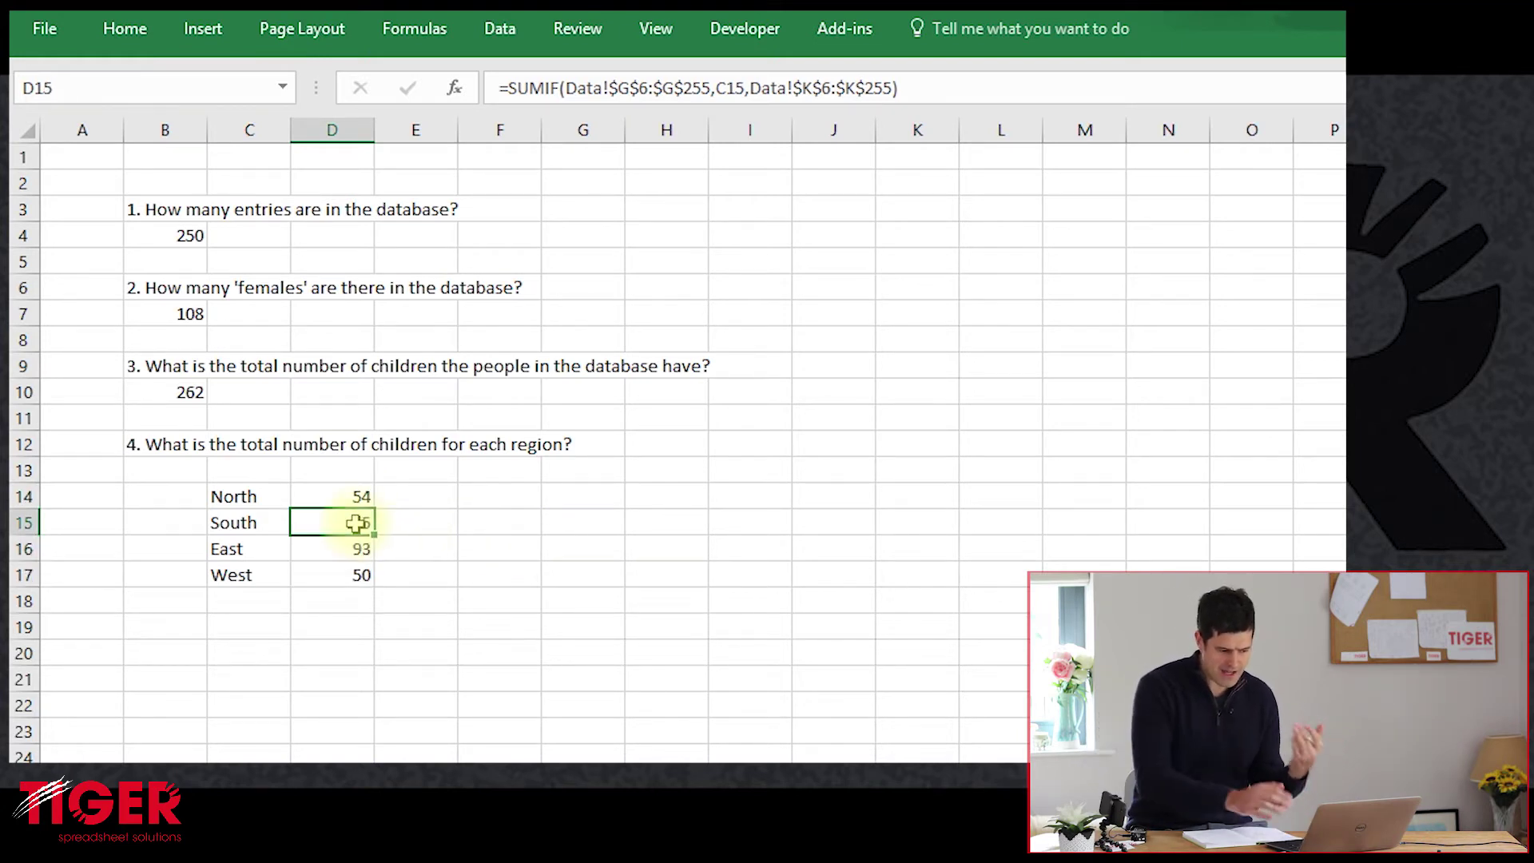
key(Down)
key(Up)
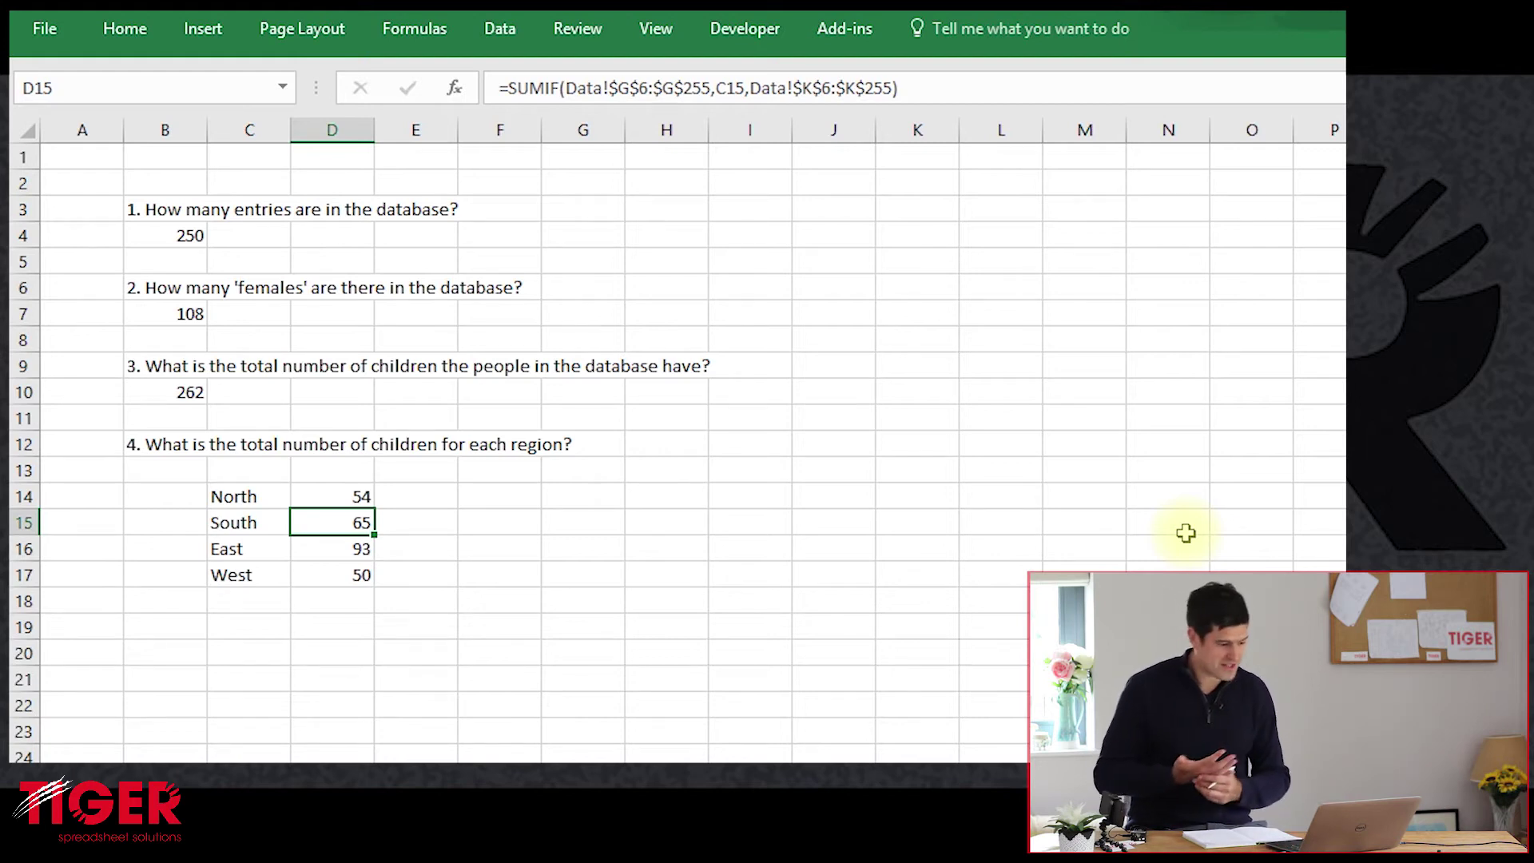
key(Up)
key(Down)
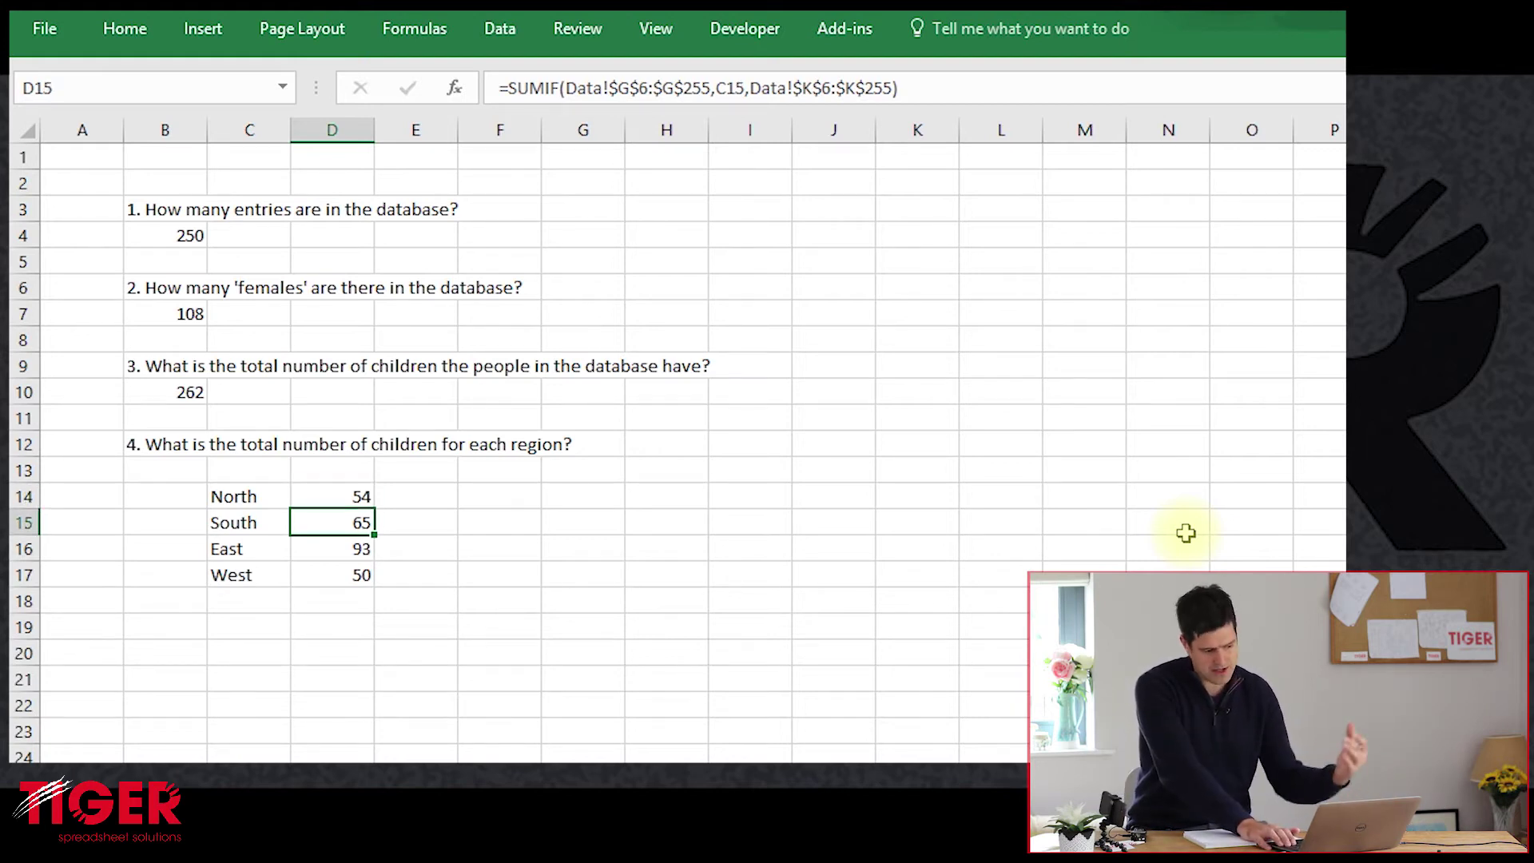
Total the four regional SUMIF results with =SUM(D14:D17) in D18
key(Down)
key(Down)
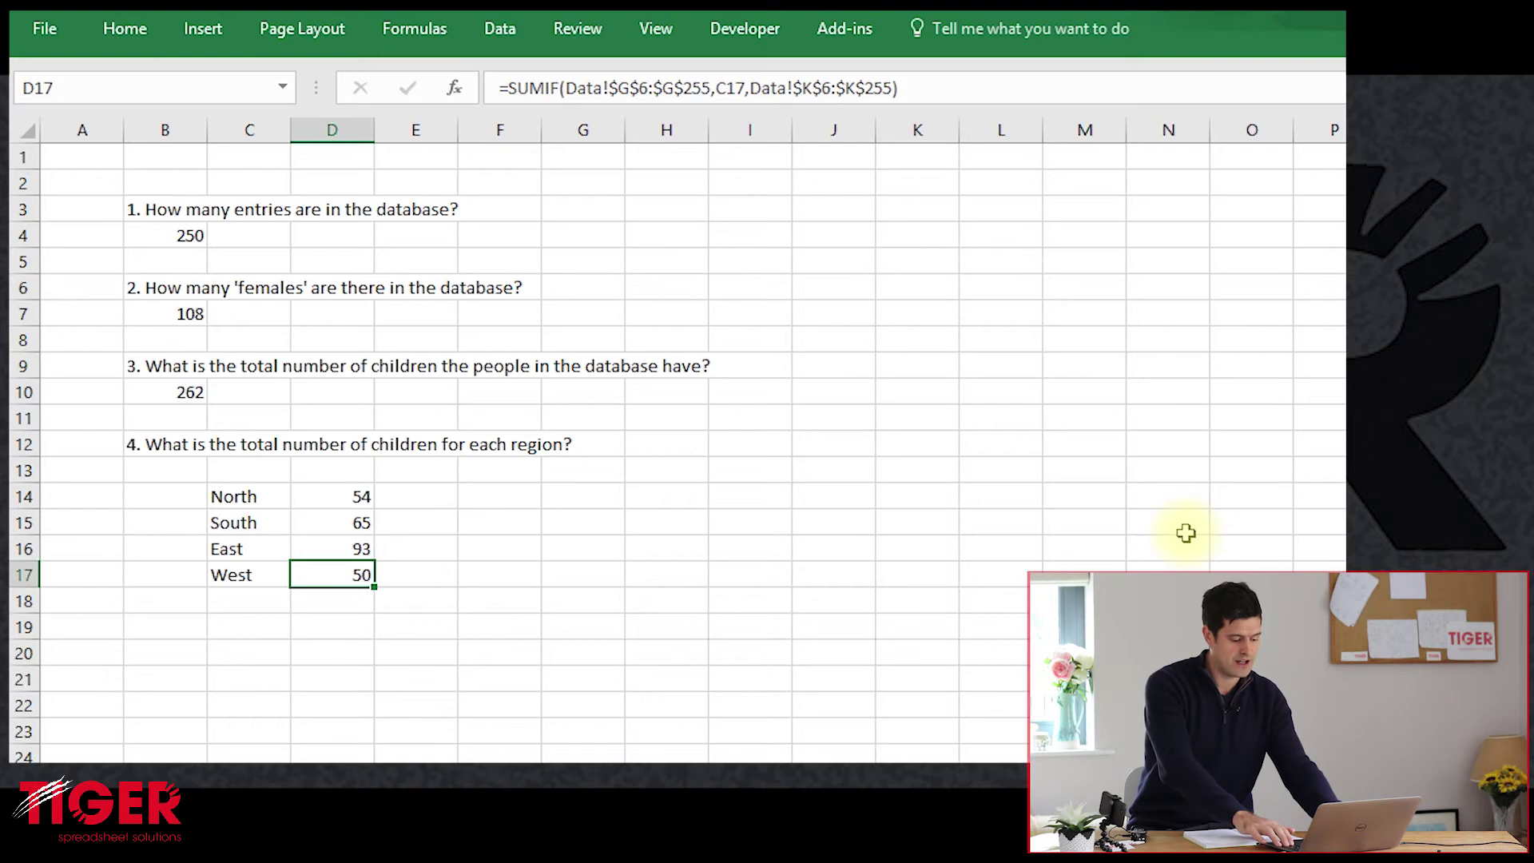
key(Down)
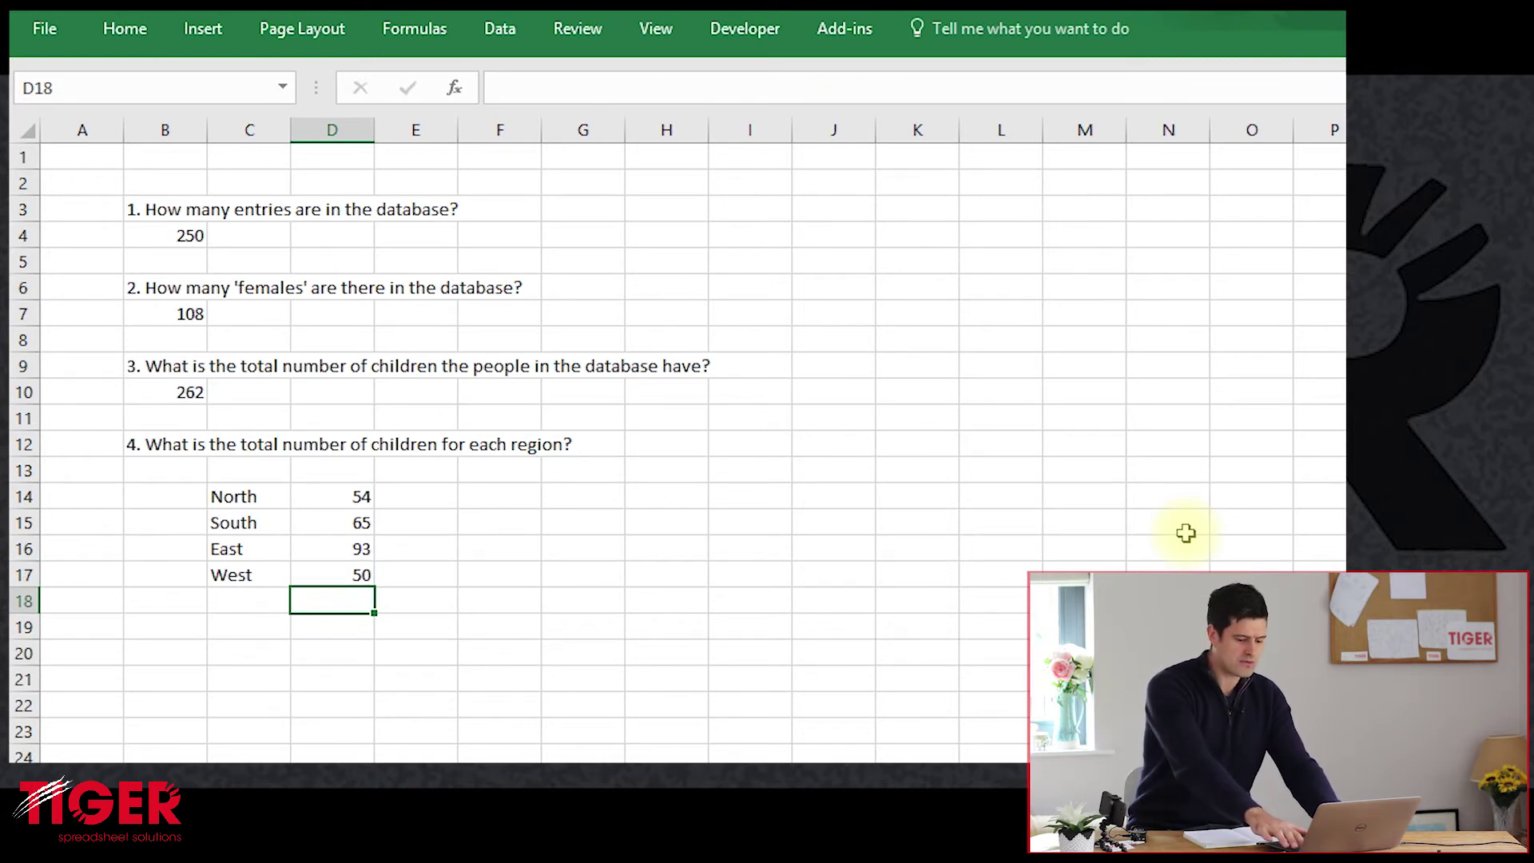
key(alt+equal)
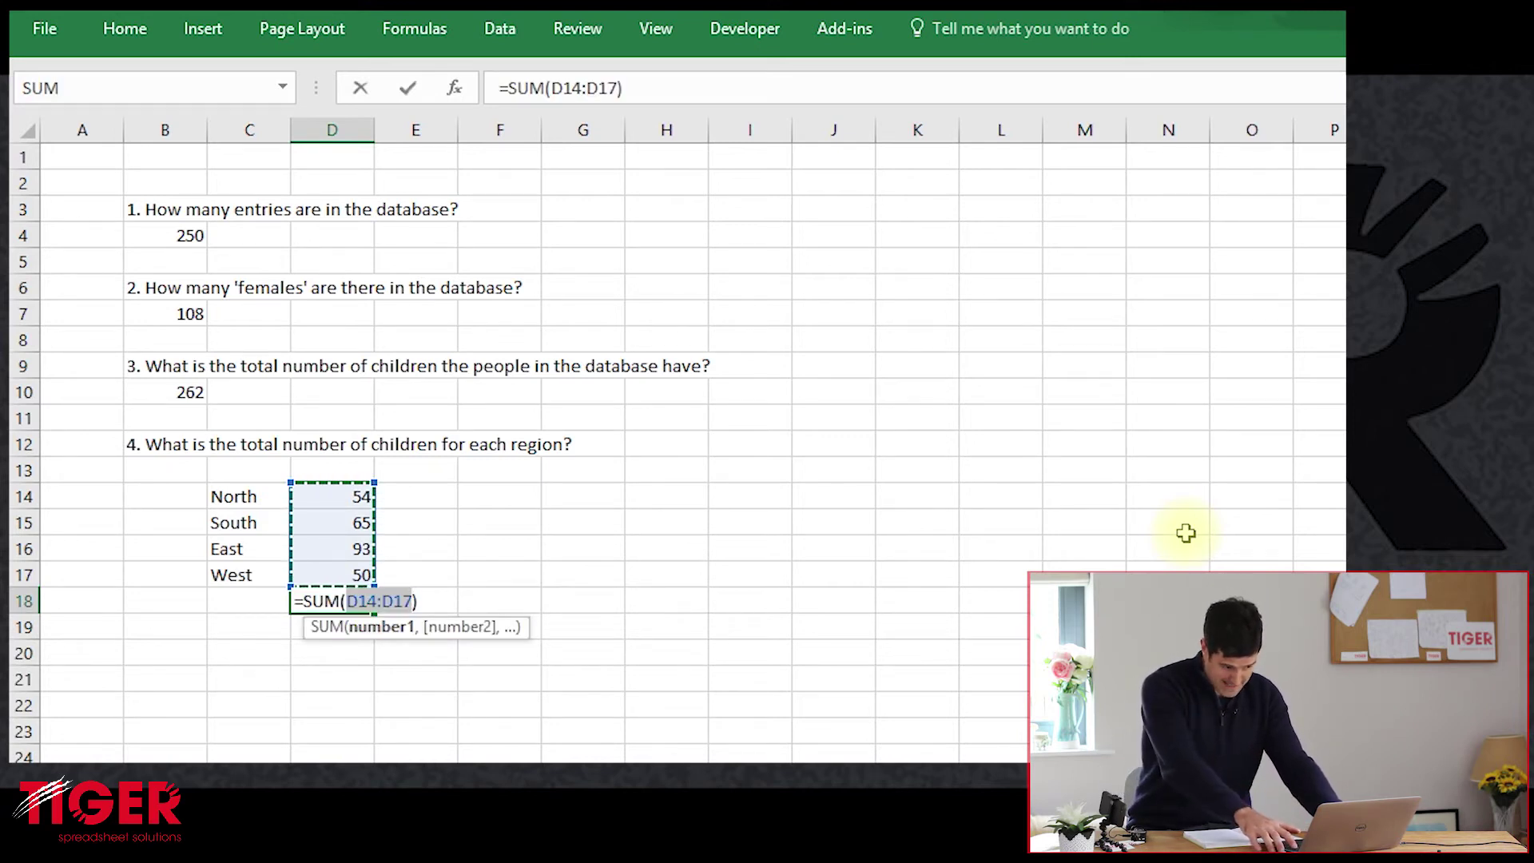
key(Return)
key(Up)
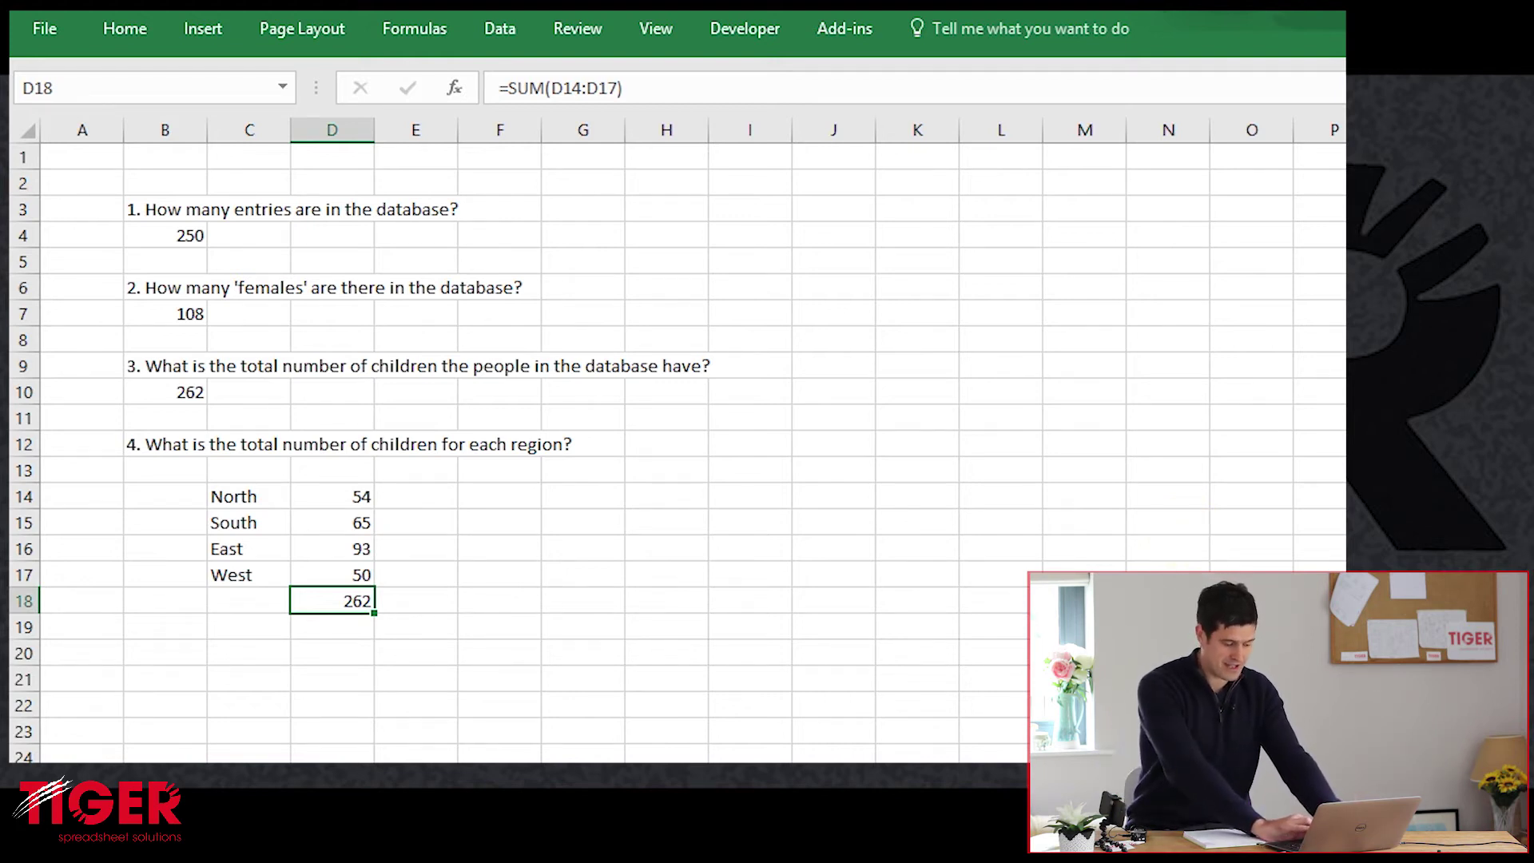
On the data sheet, enter a SUM formula in K4 that adds the number-of-children column from K6 down
key(ctrl+Page_Up)
click(907, 399)
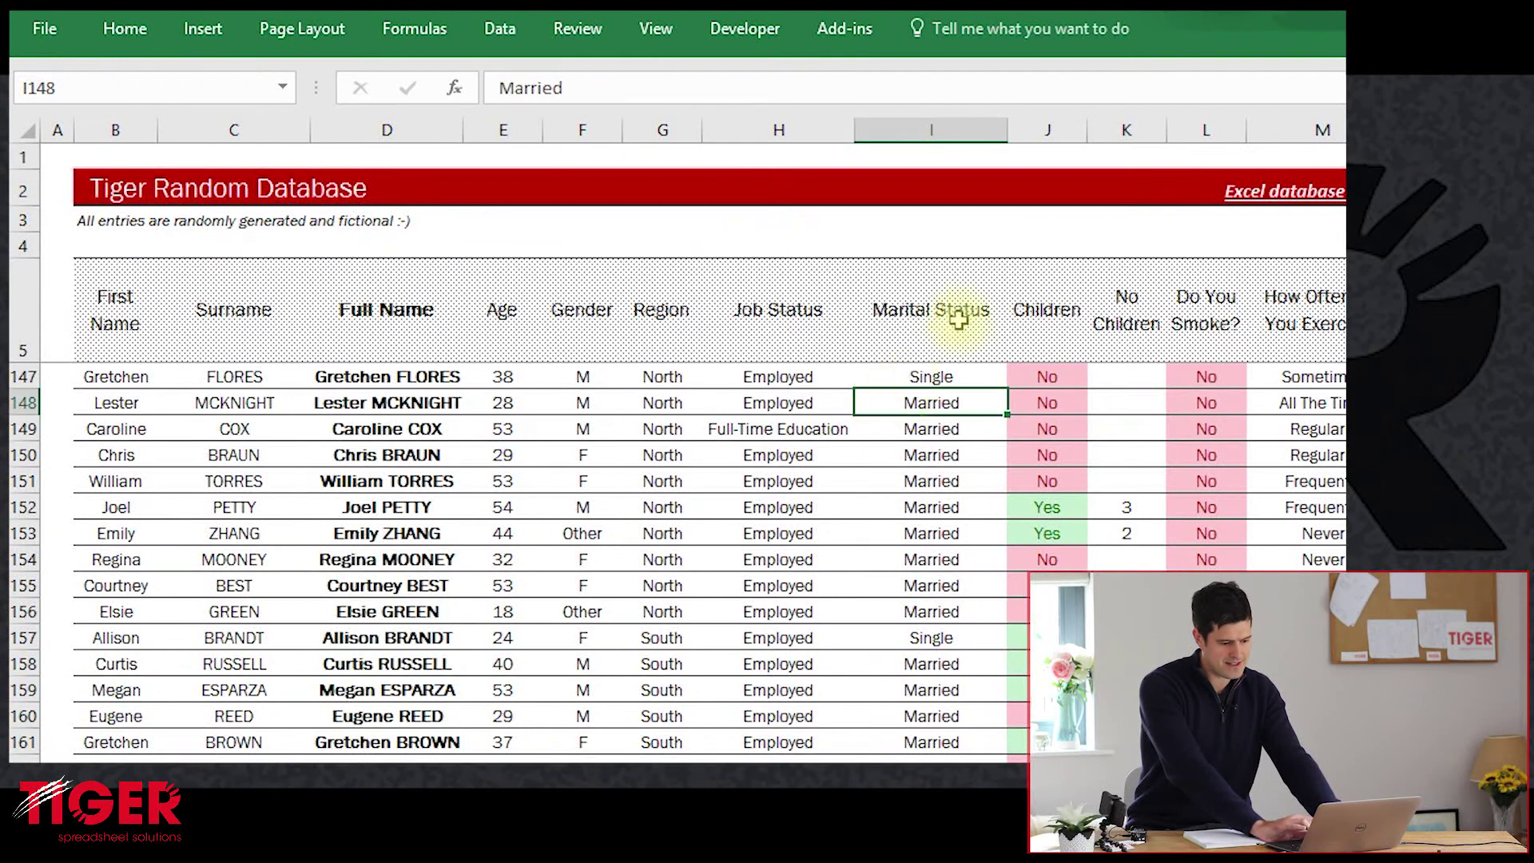
click(1126, 240)
text(=)
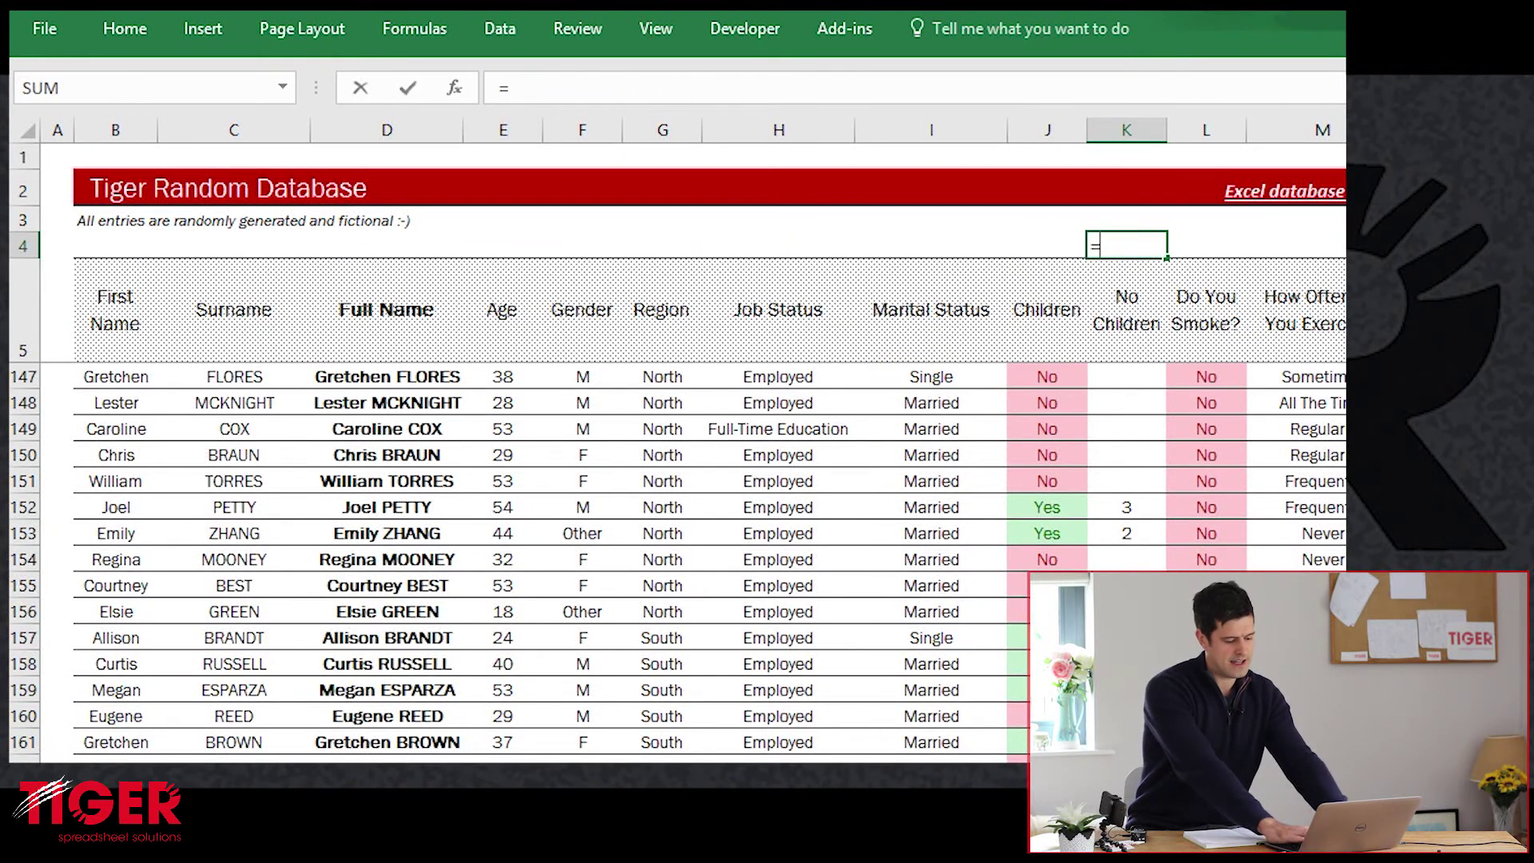
text(sum()
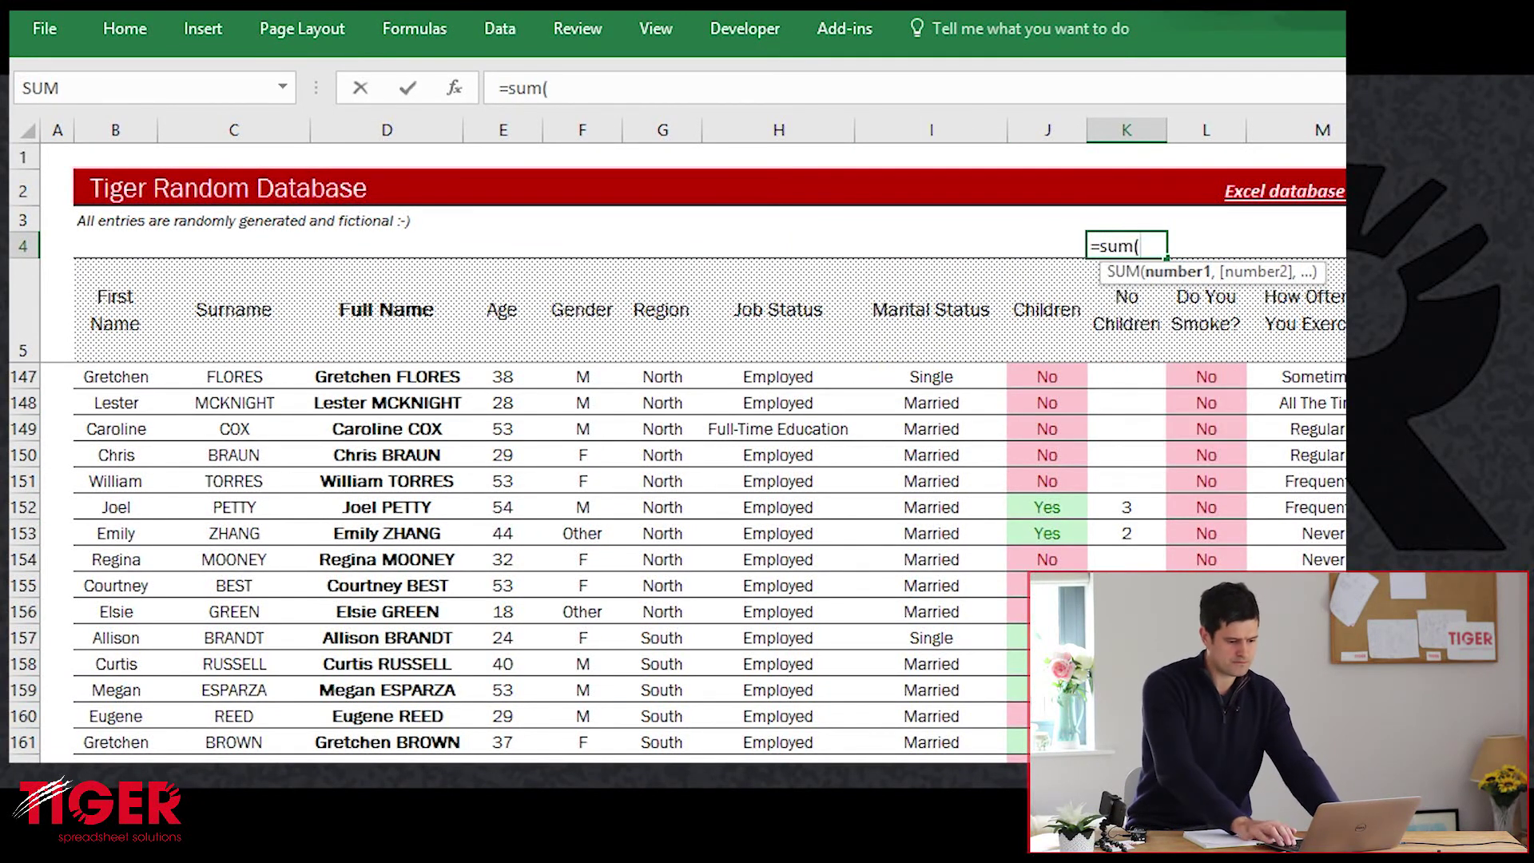
key(Down)
key(Down)
key(Down)
key(Up)
key(Down)
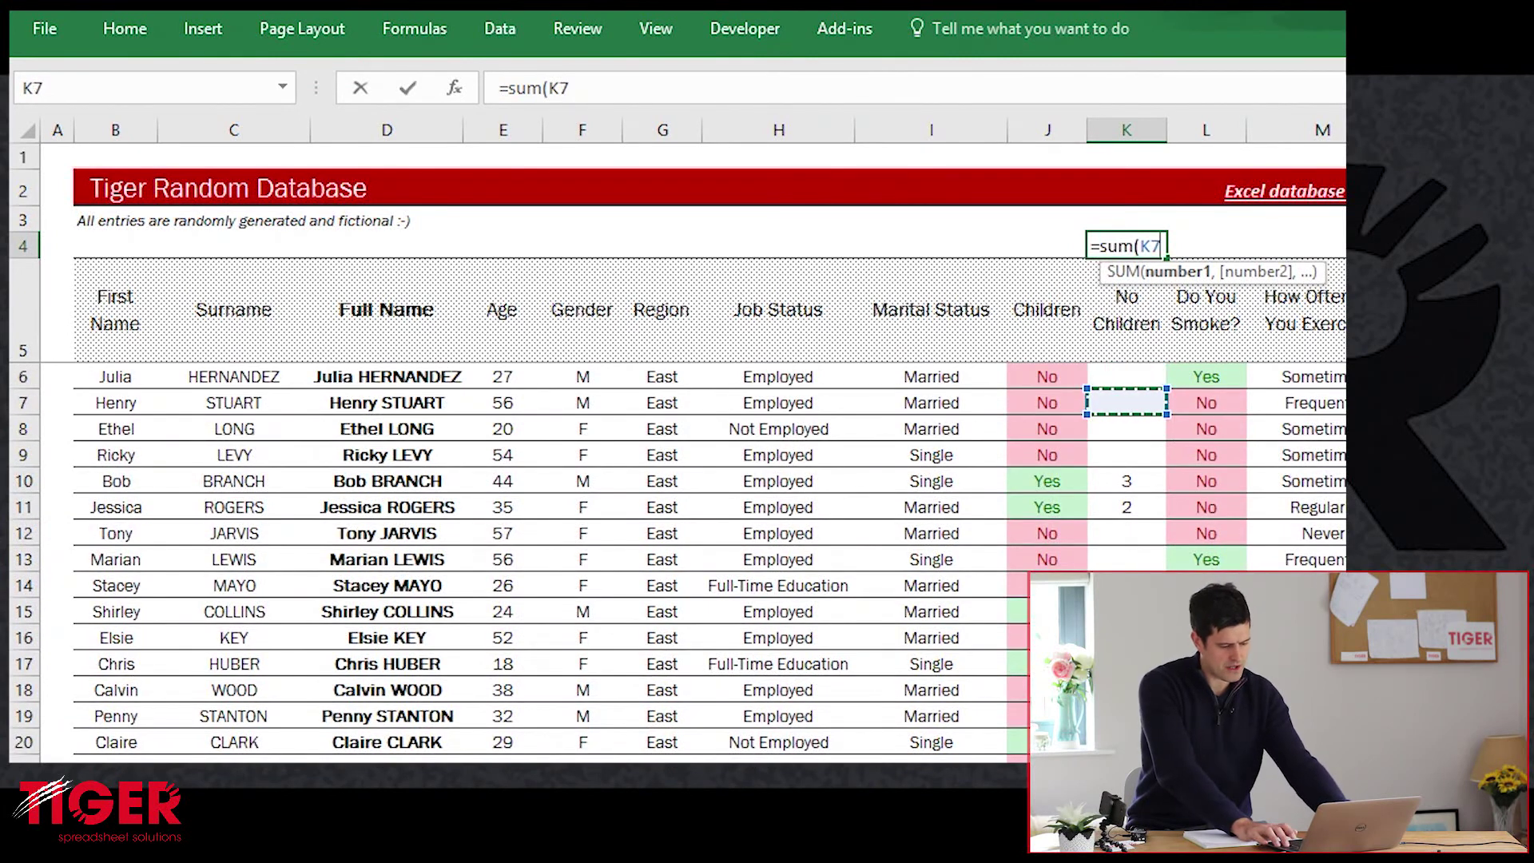
key(ctrl+shift+Down)
key(Up)
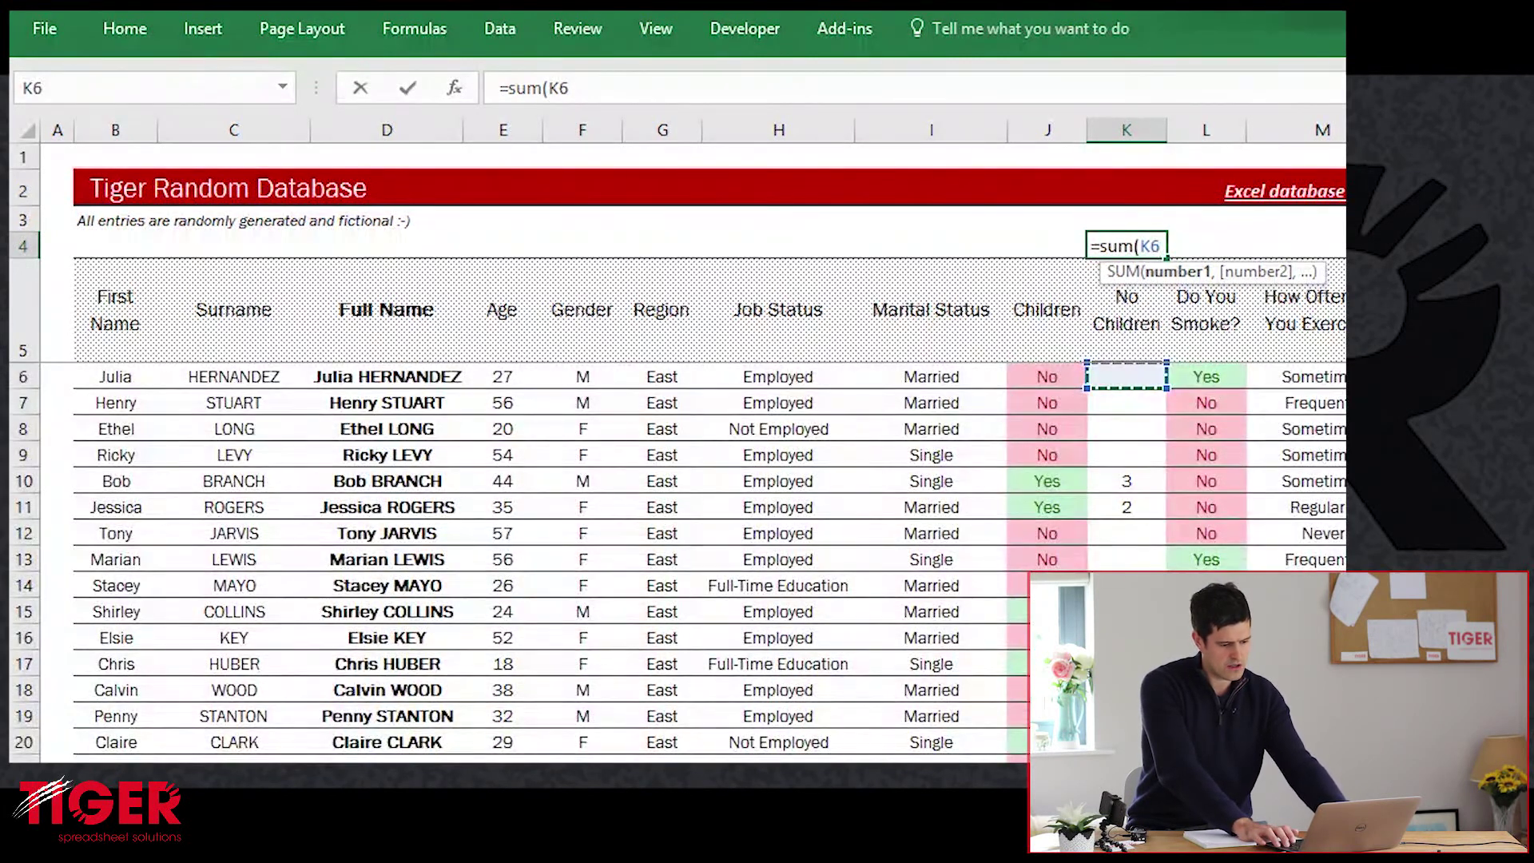
key(ctrl+shift+Down)
key(Return)
key(Up)
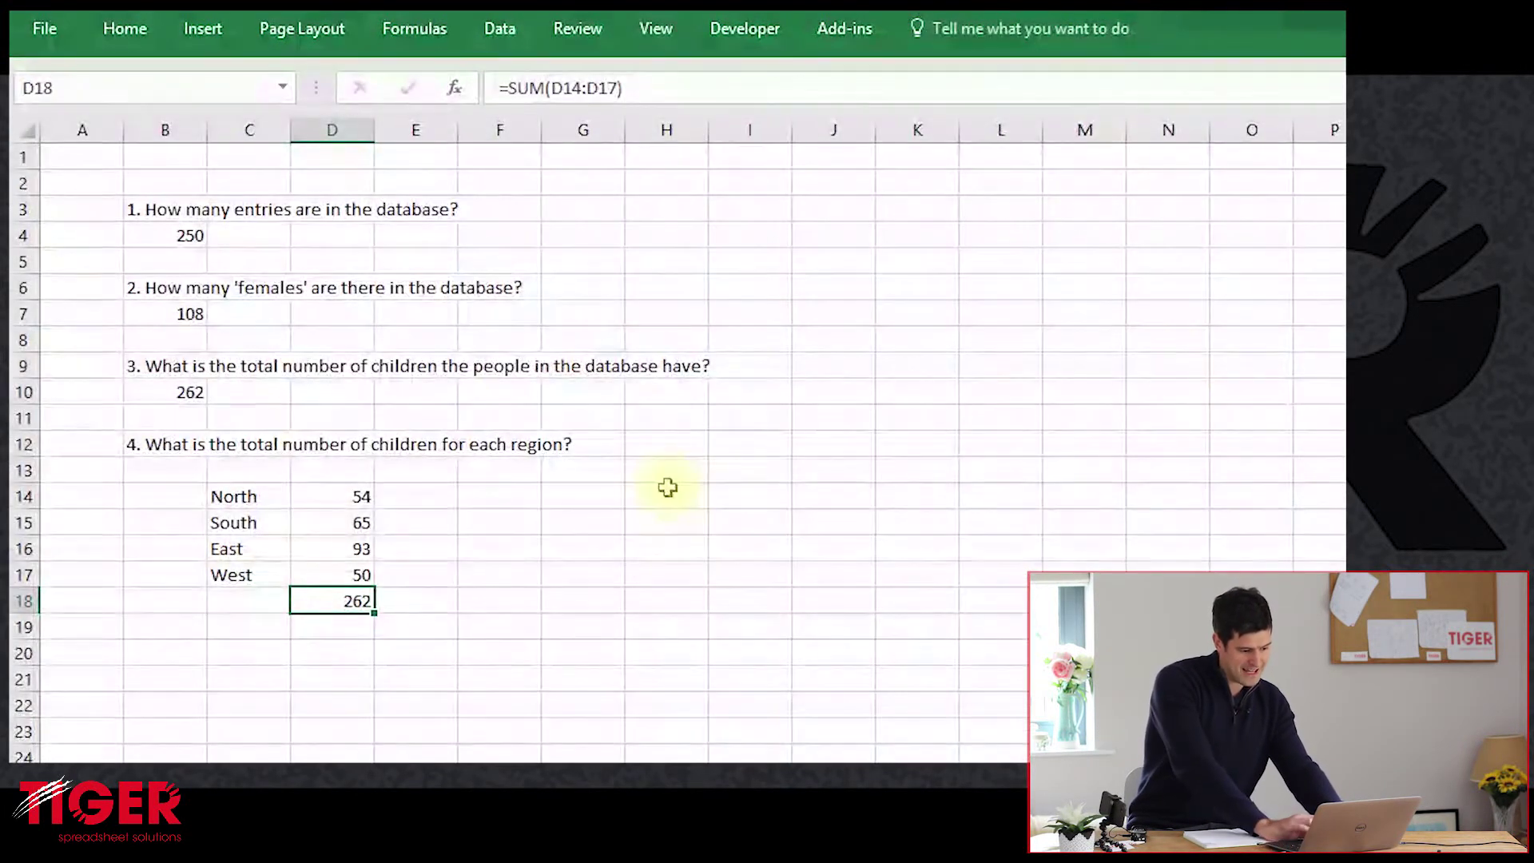
Review the SUMIF formulas for the four regions in D14 to D17
click(329, 497)
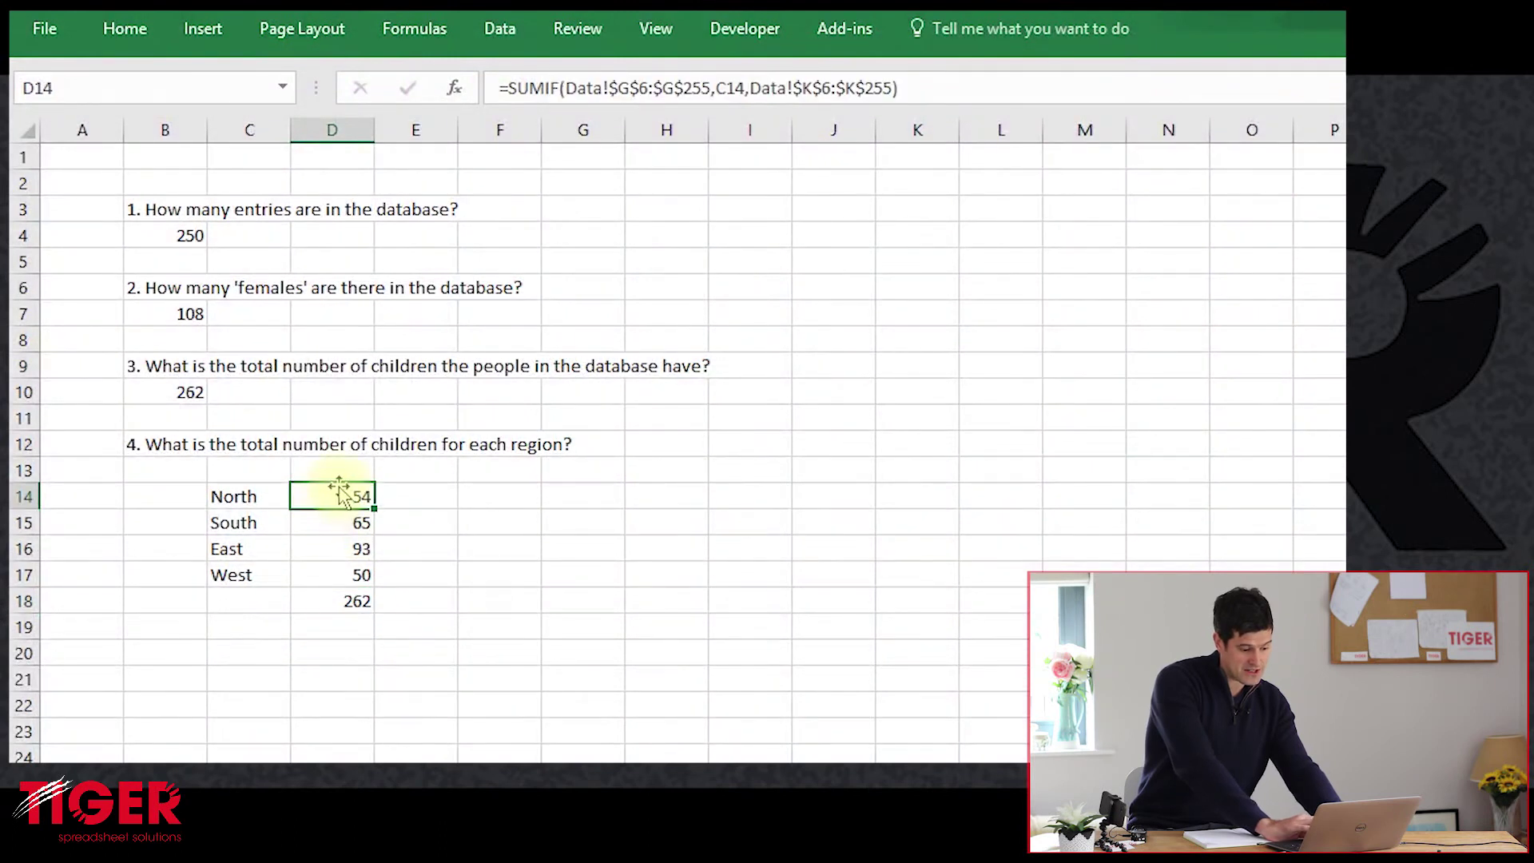
key(Down)
key(Down)
key(Down)
key(Up)
key(Up)
key(Up)
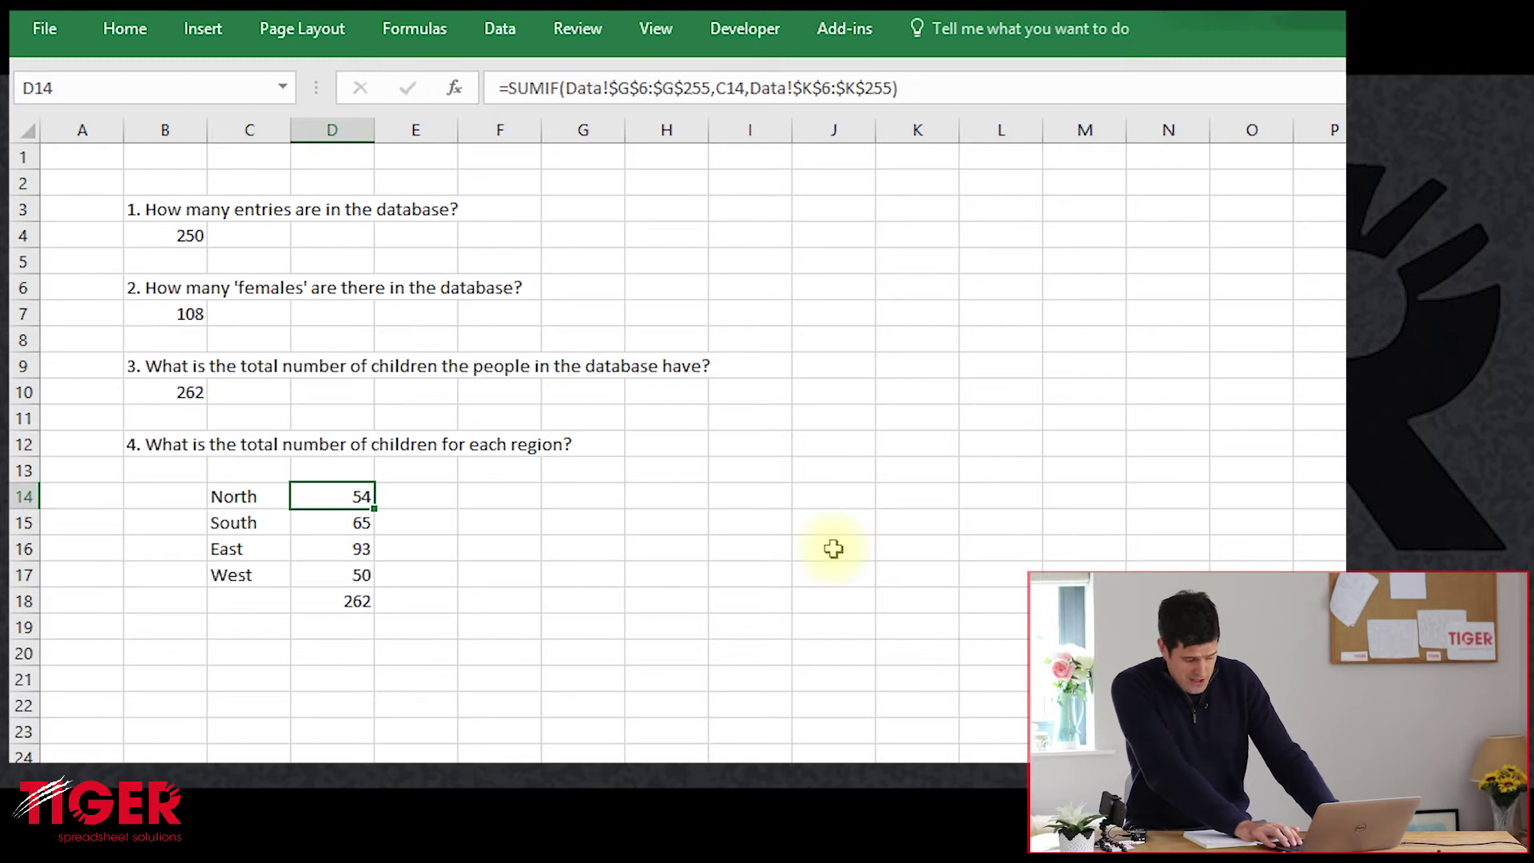
Copy question 5, on the average number of children per region, from the key questions list into H12 of the answer sheet
key(ctrl+Page_Up)
key(Down)
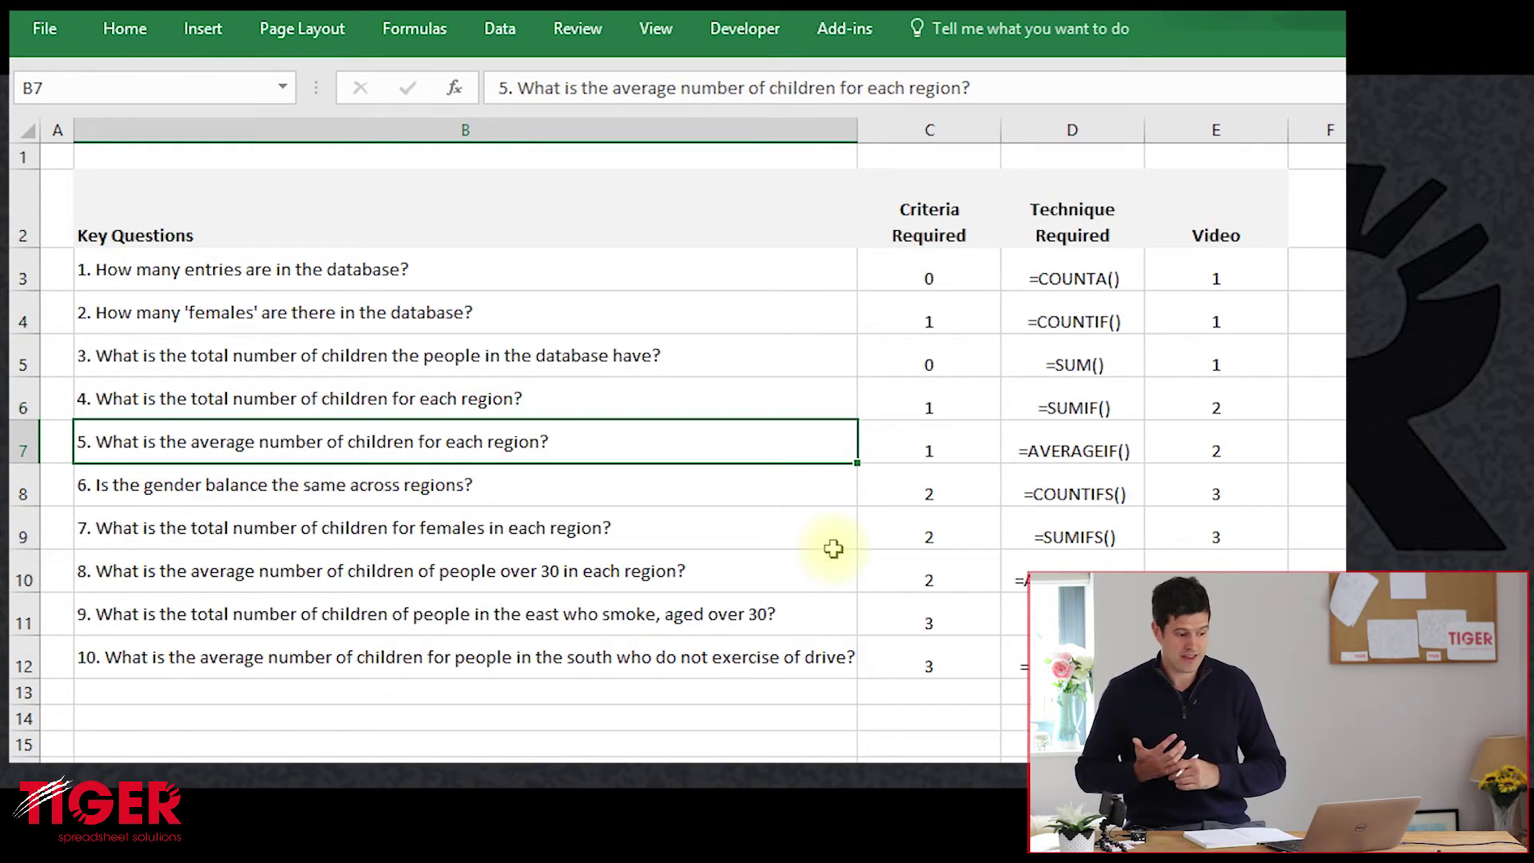
key(ctrl+c)
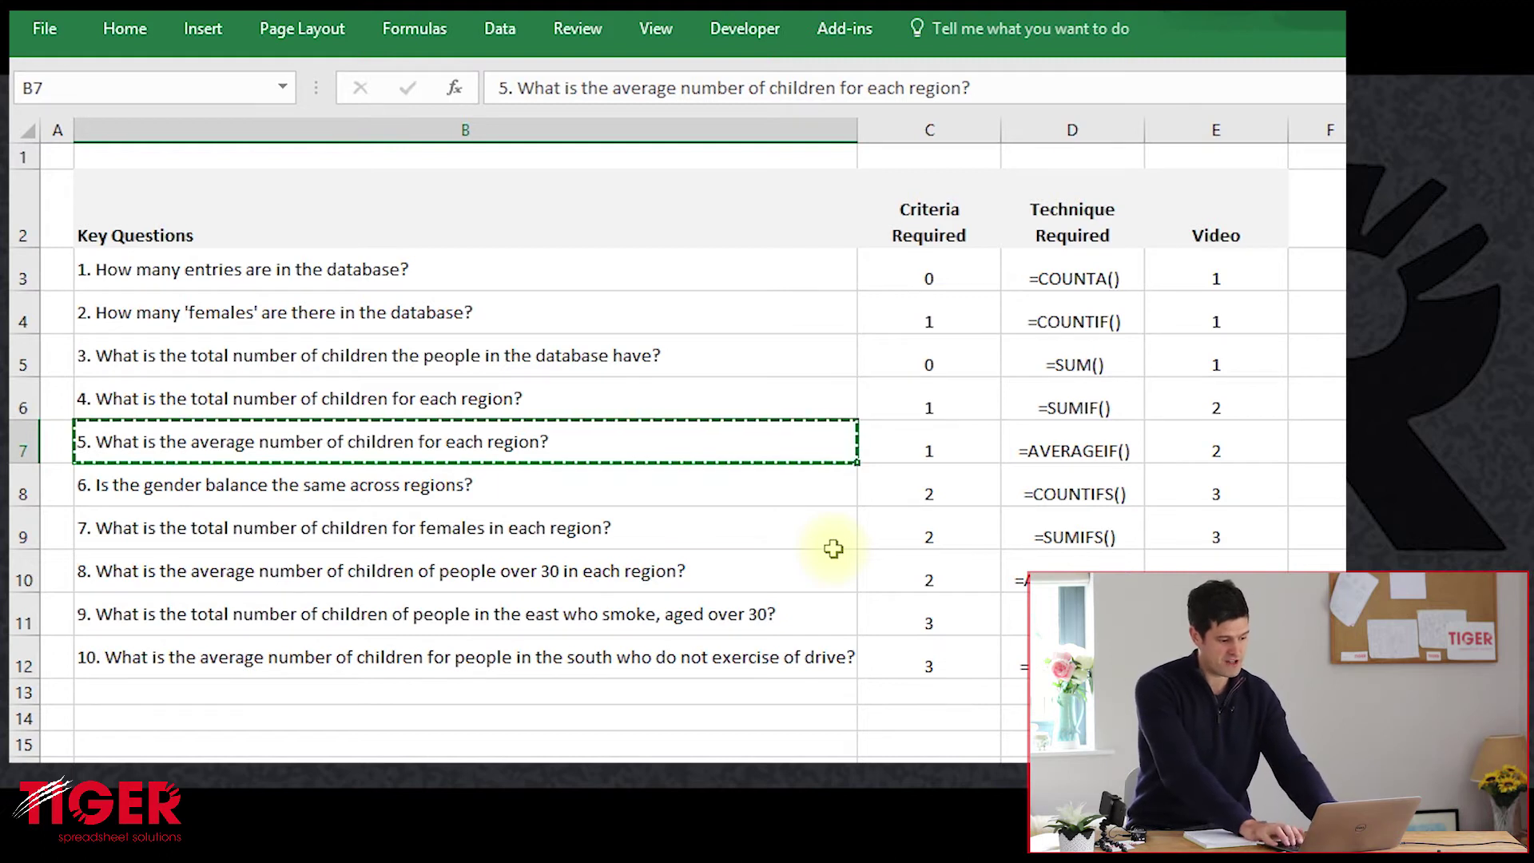
key(ctrl+Page_Down)
key(Up)
key(Up)
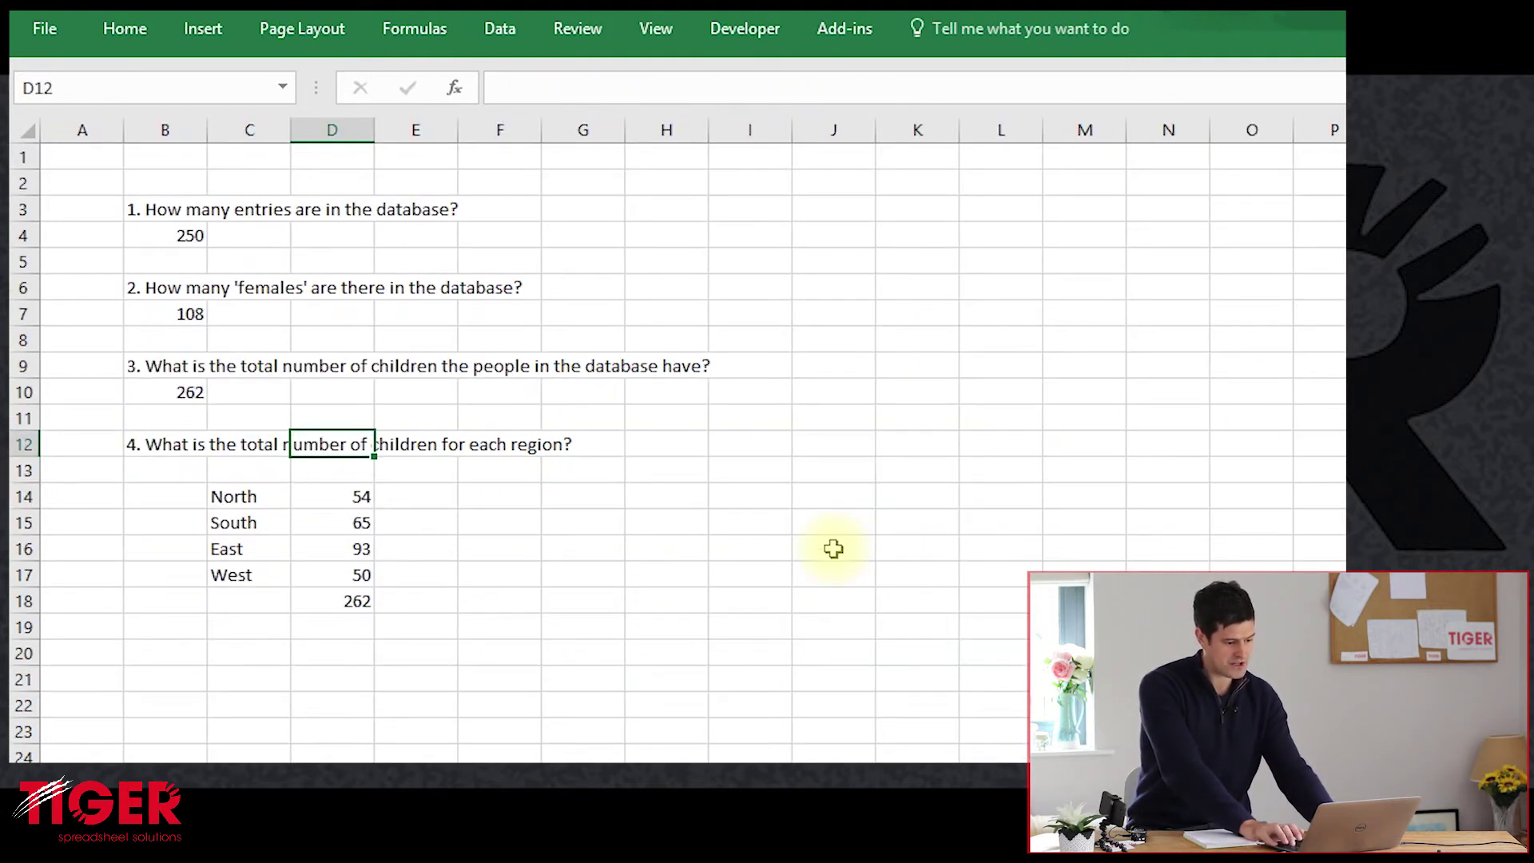
key(Down)
key(Left)
key(Left)
key(Right)
key(Right)
key(Right)
key(Right)
key(Right)
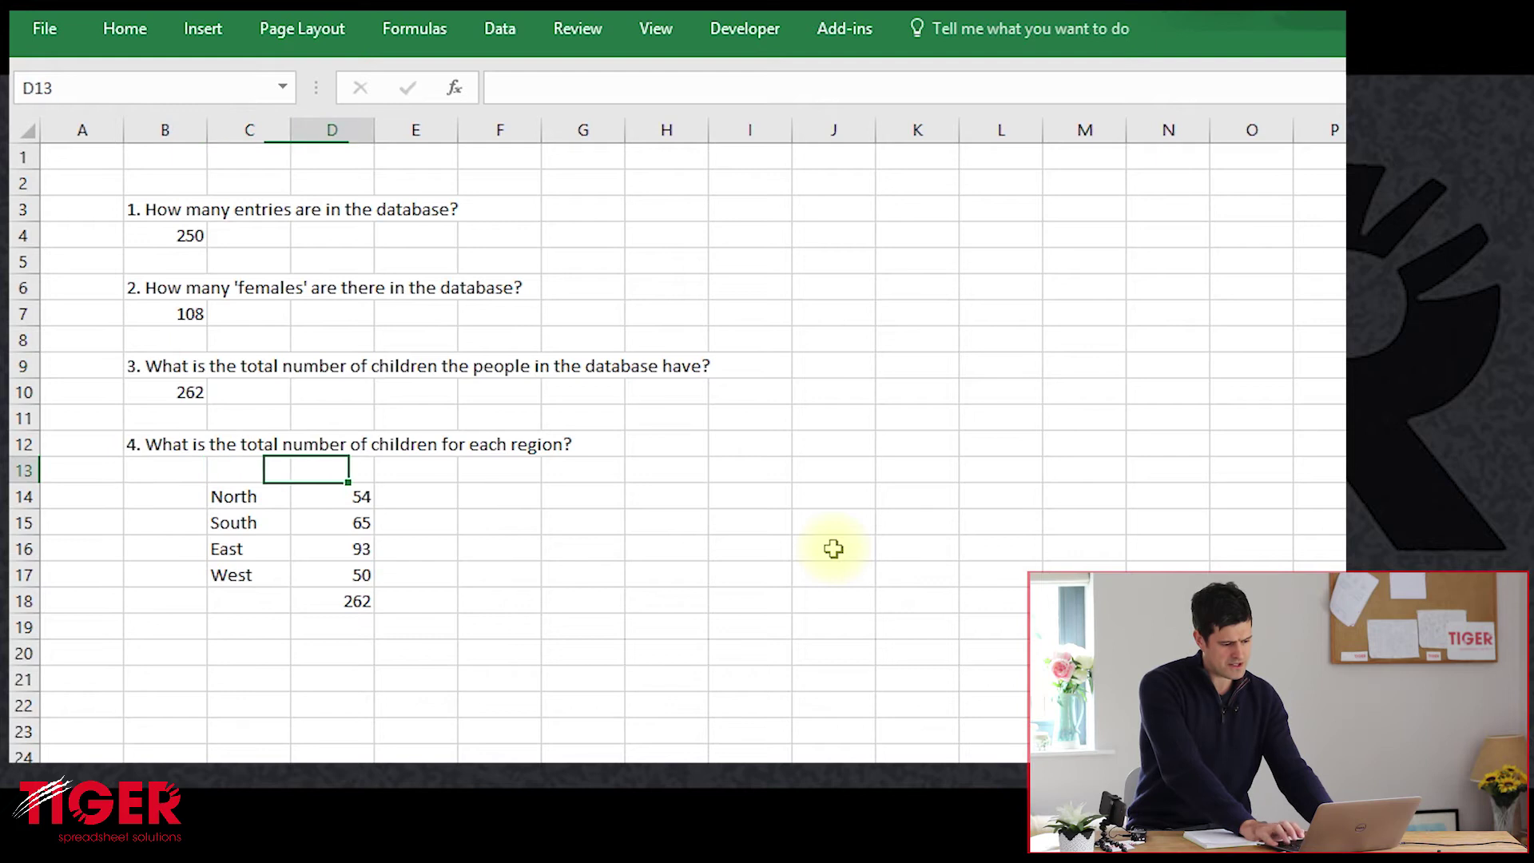
key(Up)
key(Right)
text(5. What is the average number of children for each region?)
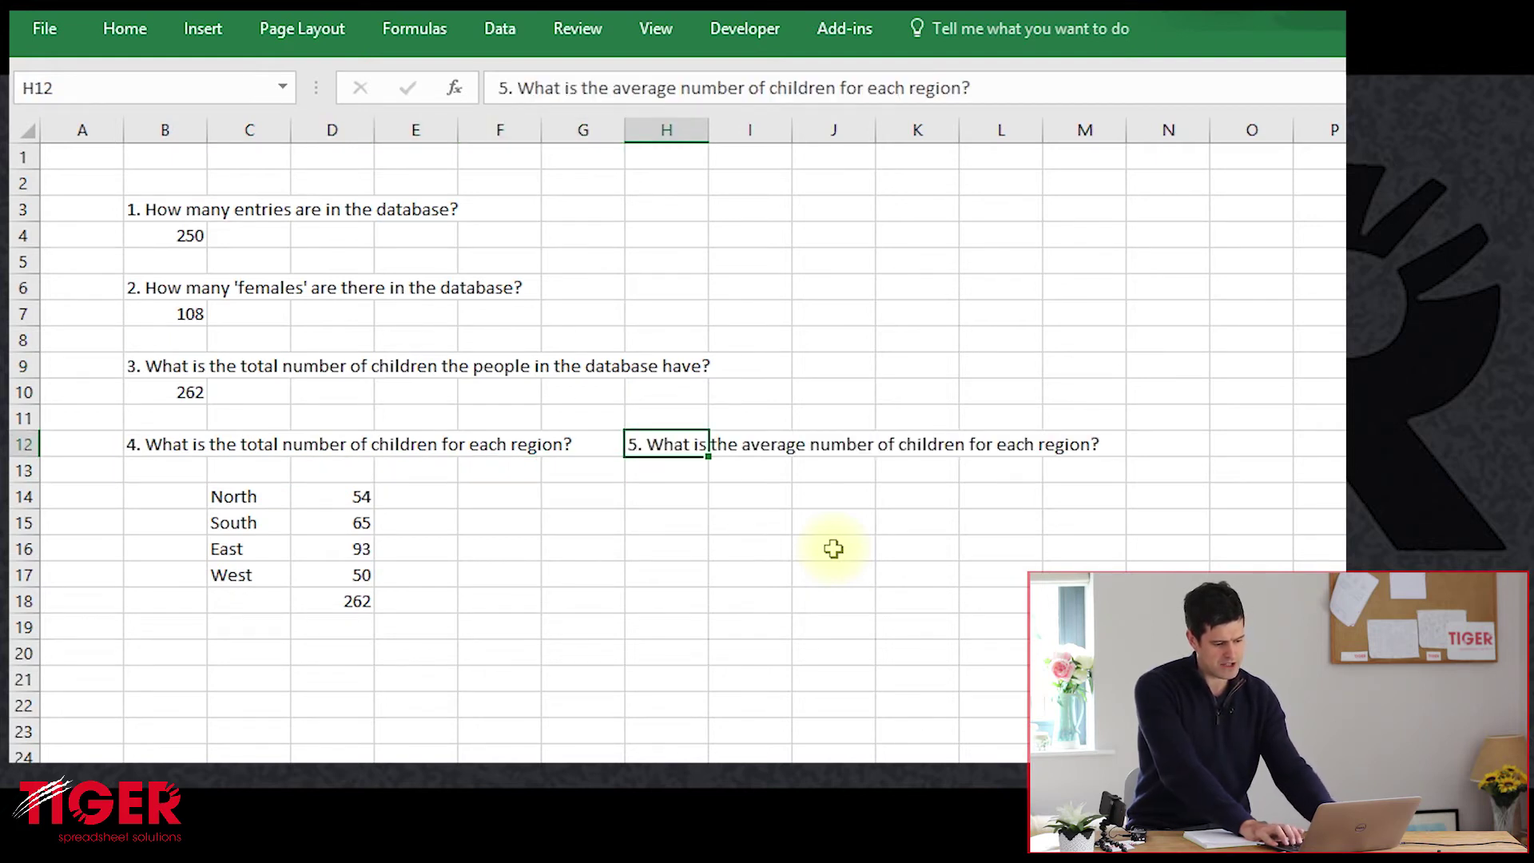
key(Return)
Move the region table in C14:D18 down one row so that it starts at C15
key(Left)
key(Left)
key(Left)
key(Left)
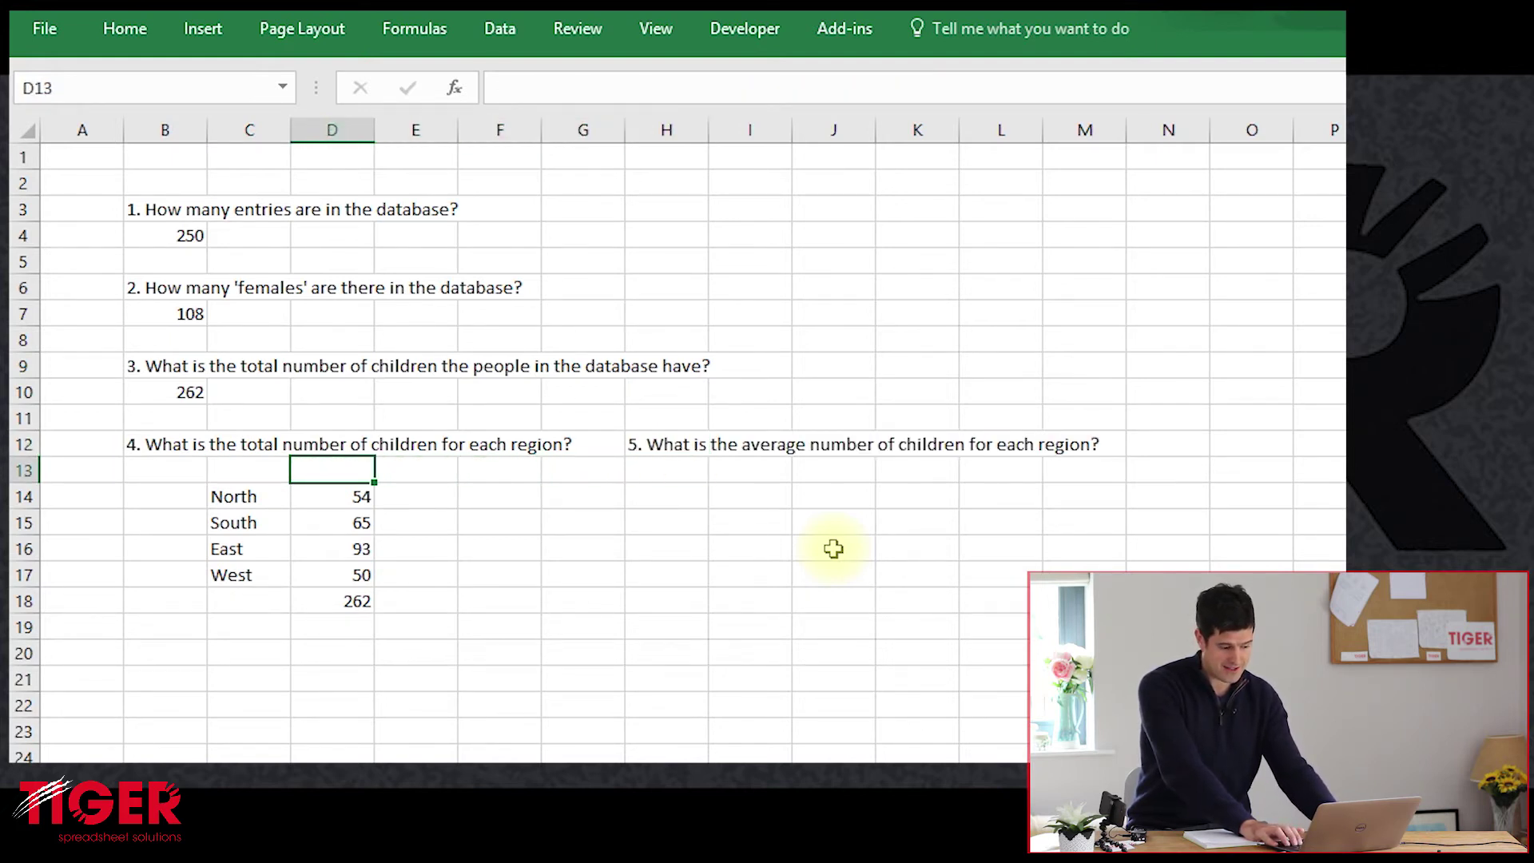
key(Down)
key(Left)
key(shift+Right)
key(shift+Down)
key(shift+Down)
key(shift+Down)
key(shift+Down)
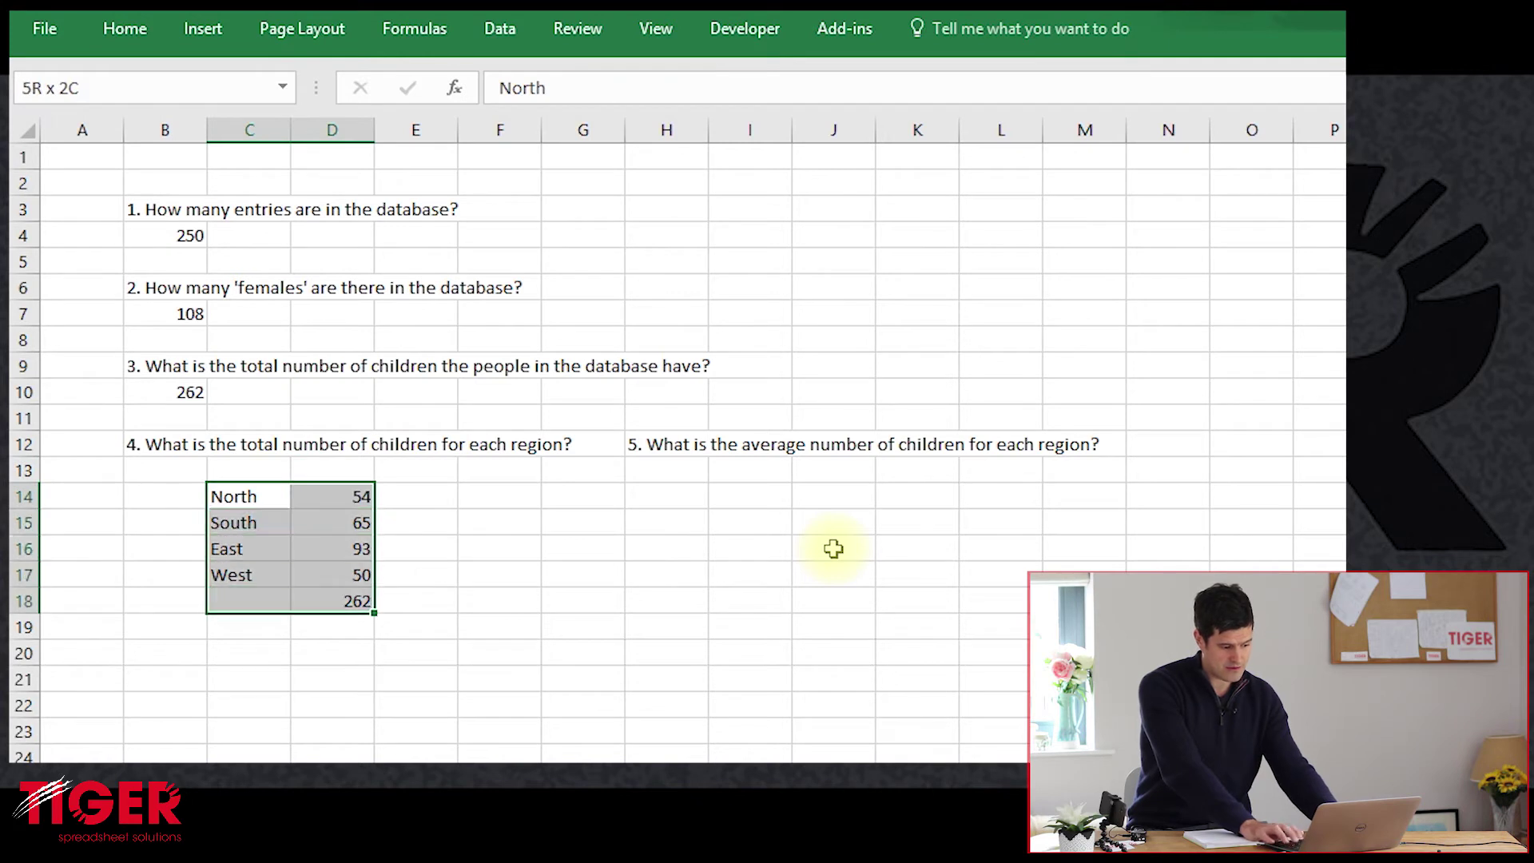
key(ctrl+x)
key(Down)
key(ctrl+v)
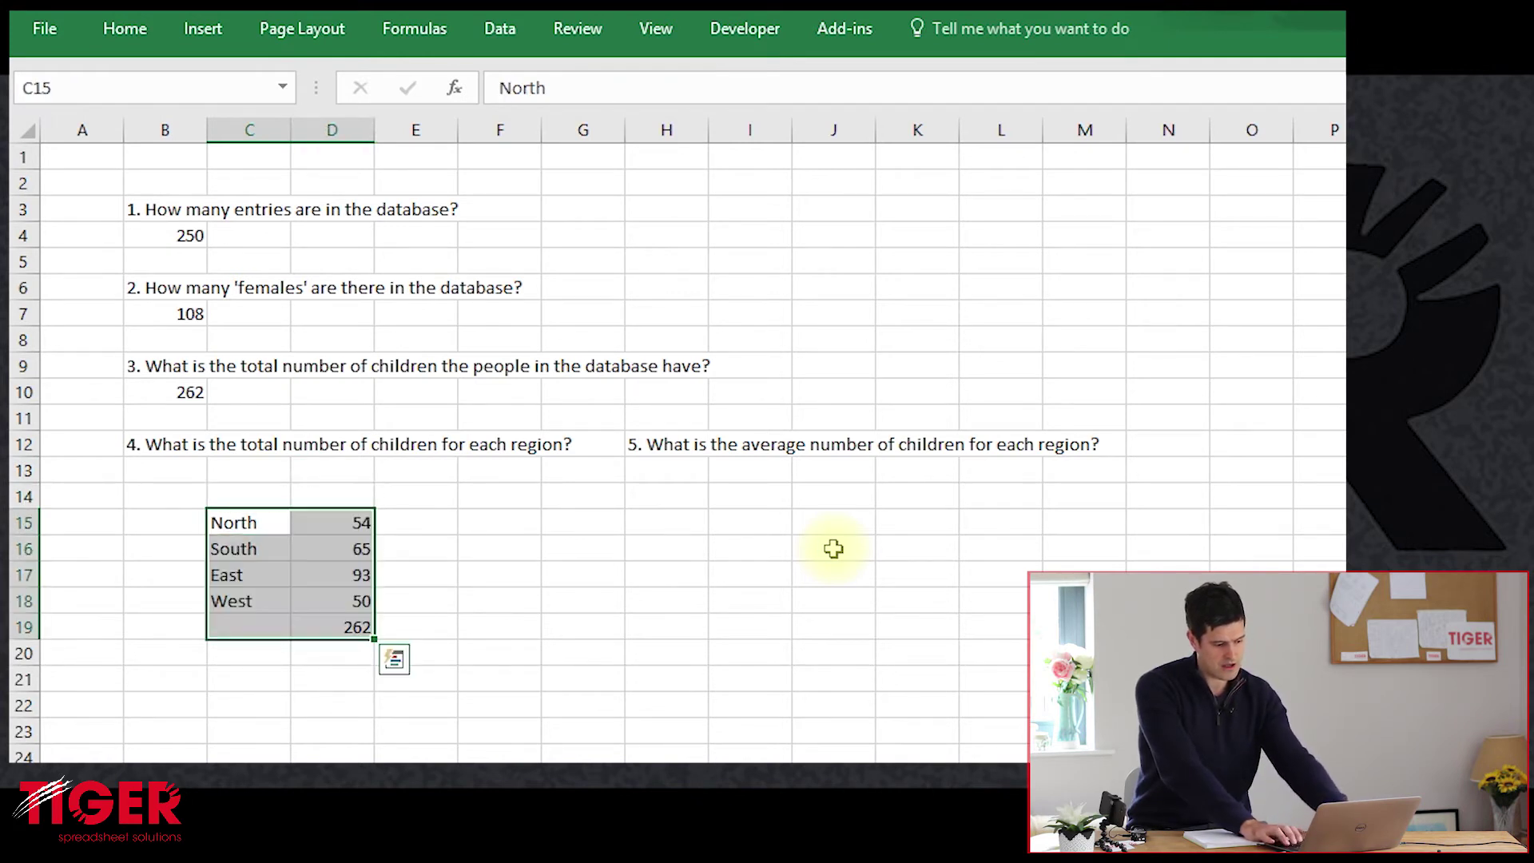
key(Escape)
Add the column headings "Sumif" in D14 and "Averageif" in E14 above the region table
key(Up)
key(Right)
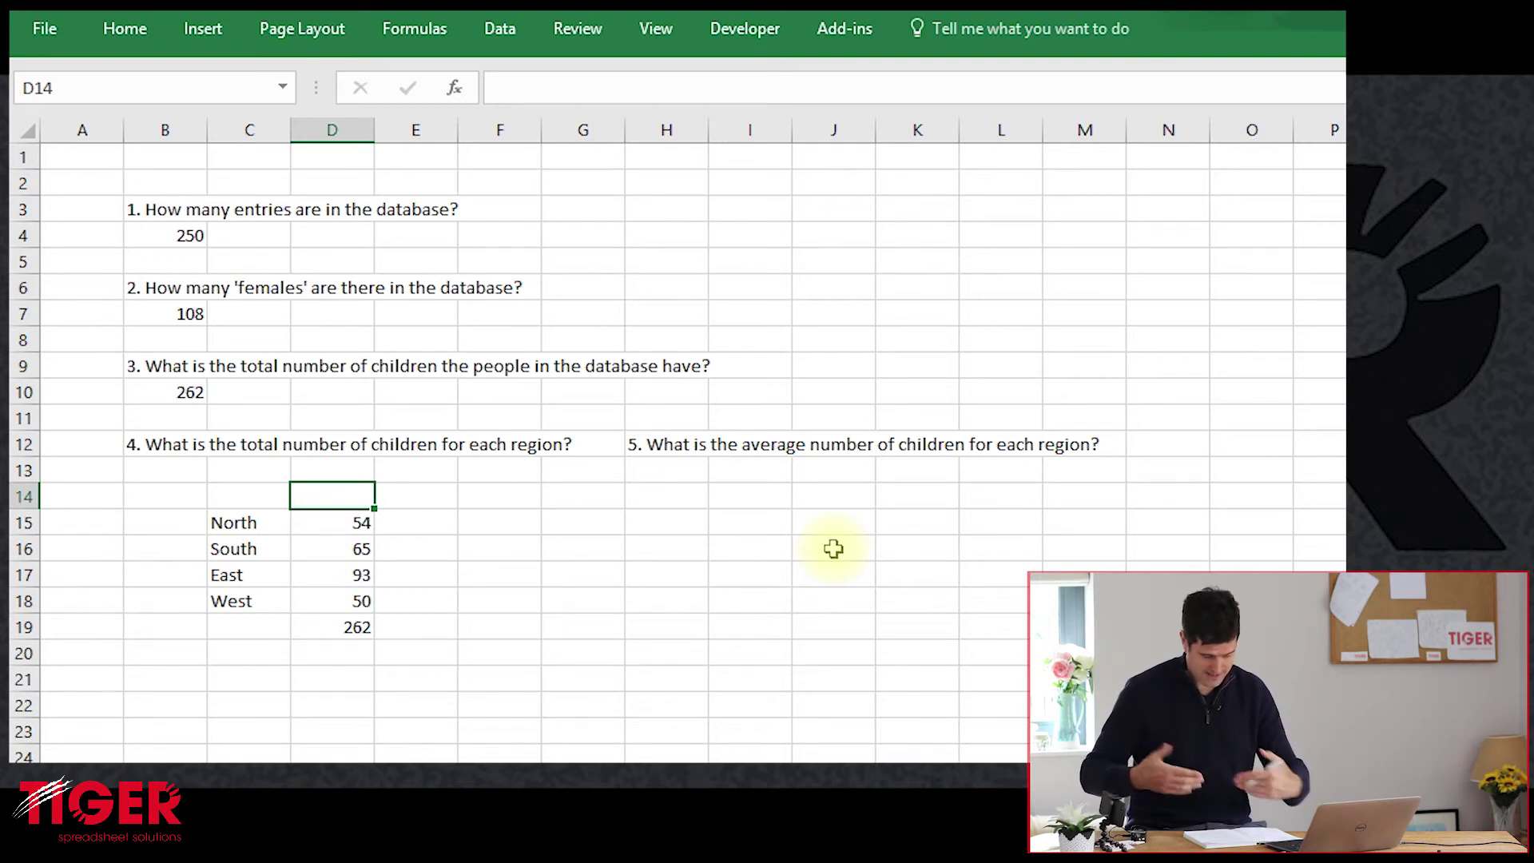
text(Suu)
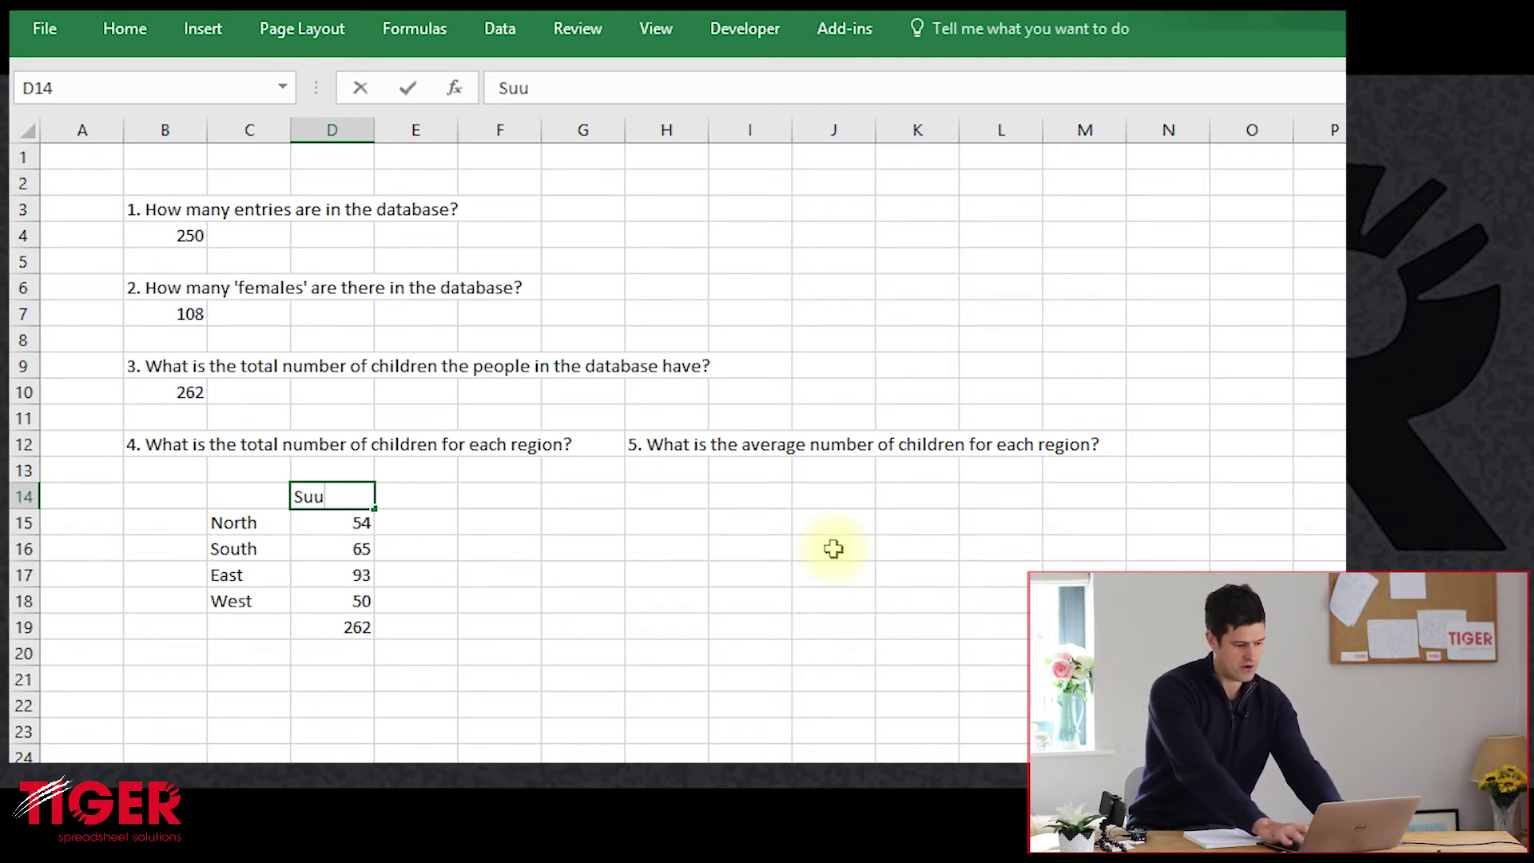
key(BackSpace)
text(mif)
key(Return)
key(Up)
key(Right)
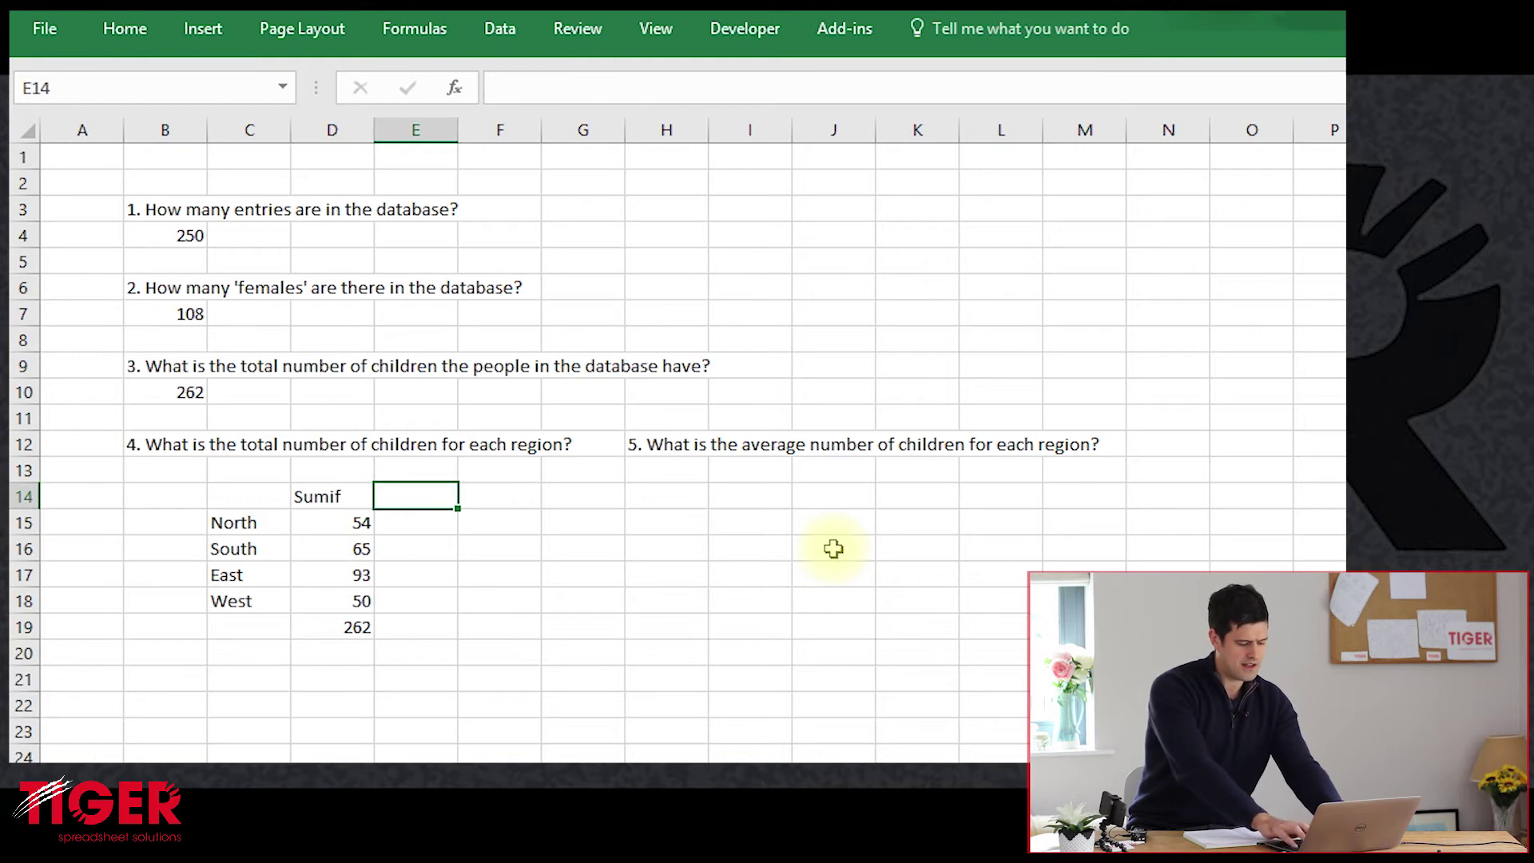
text(Averageif)
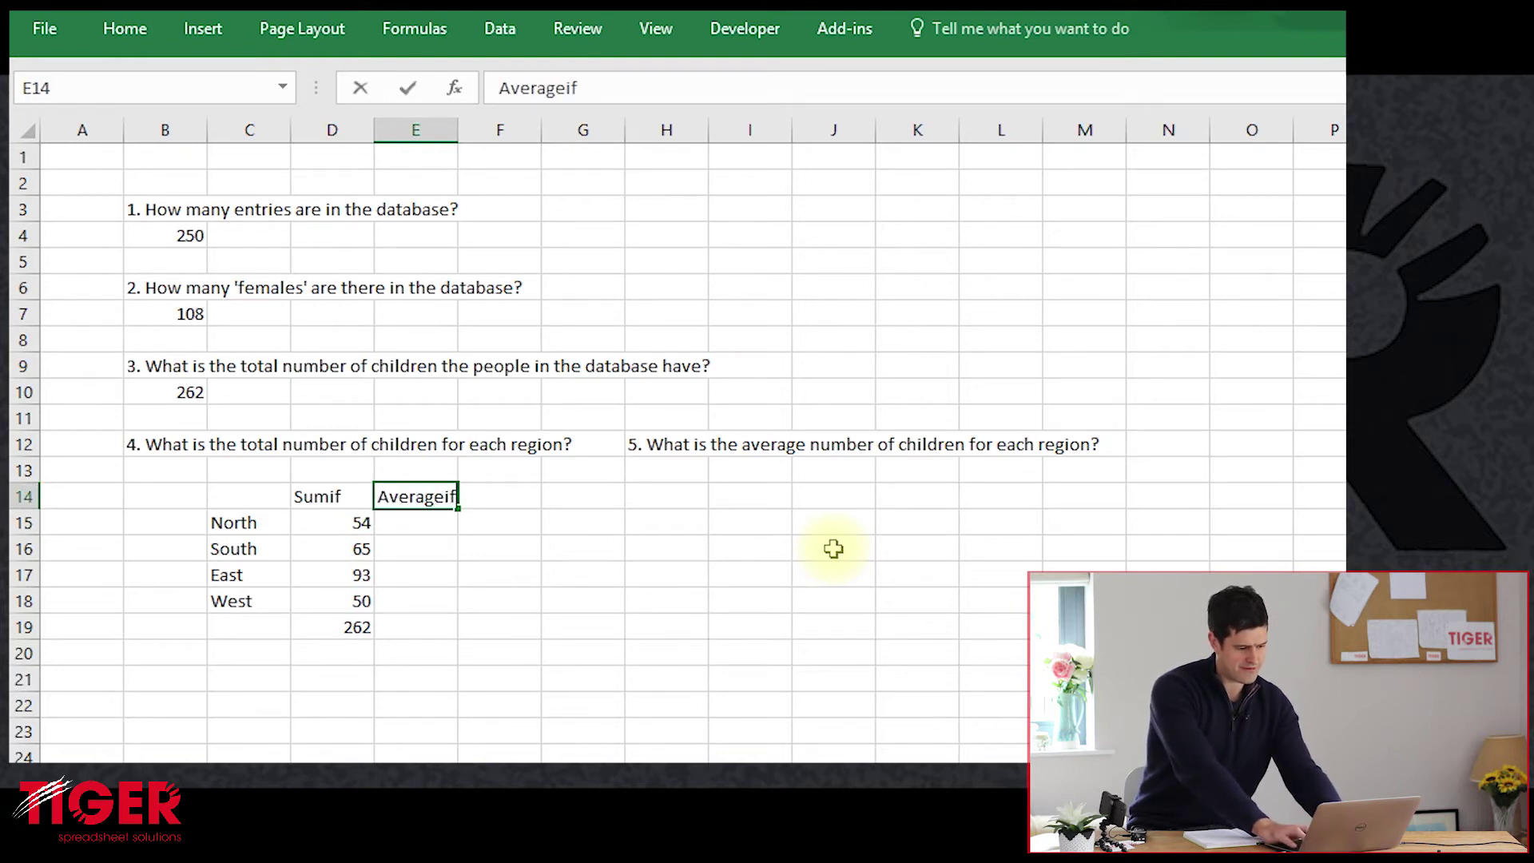
key(Return)
Copy the North SUMIF formula from D15 into E15 under the Averageif heading
key(Up)
key(Left)
key(Down)
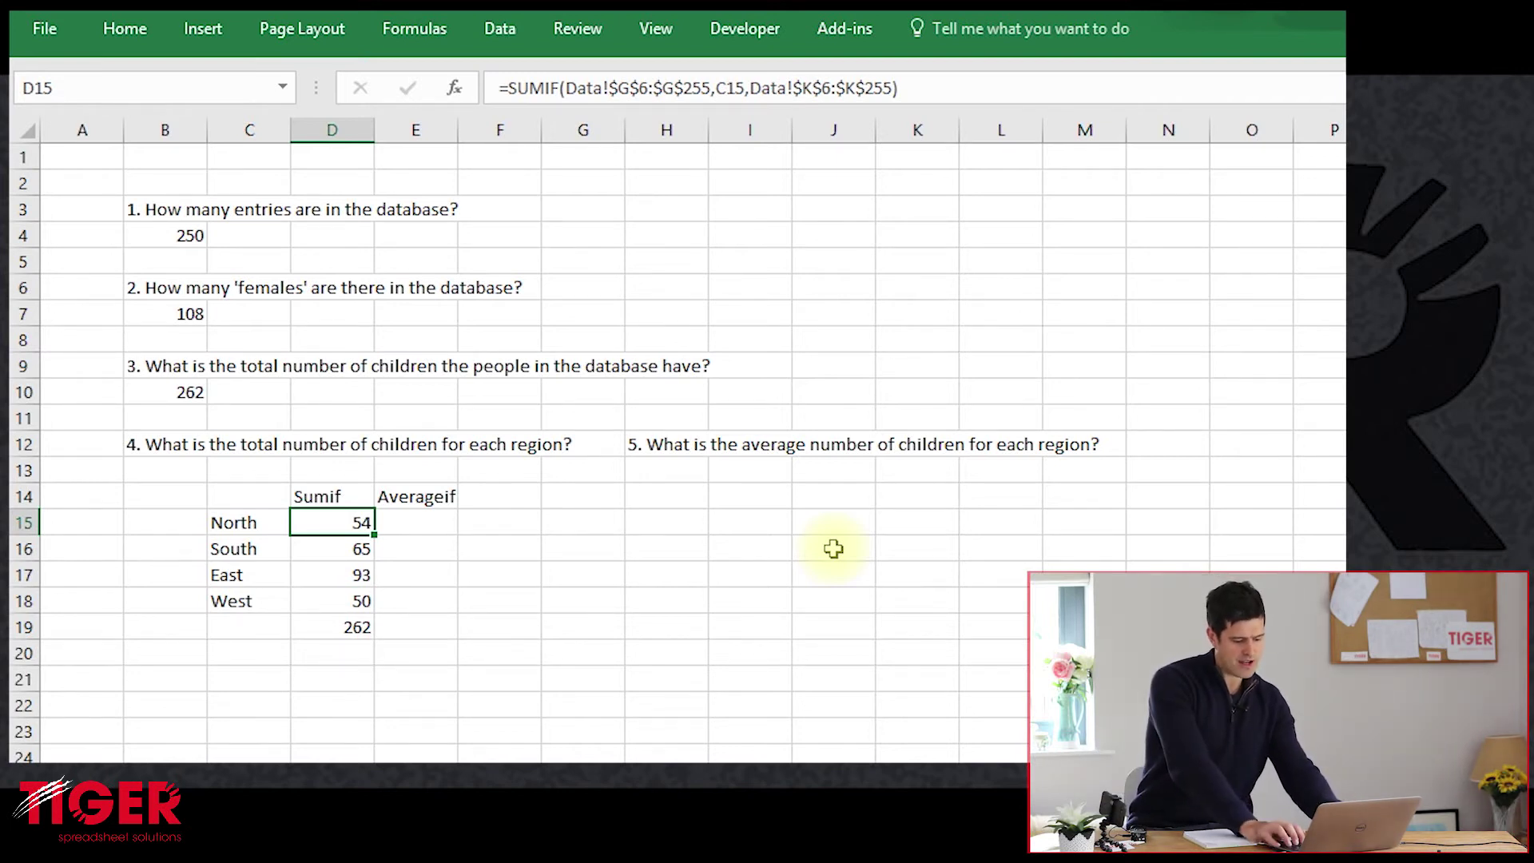
key(ctrl+c)
key(Right)
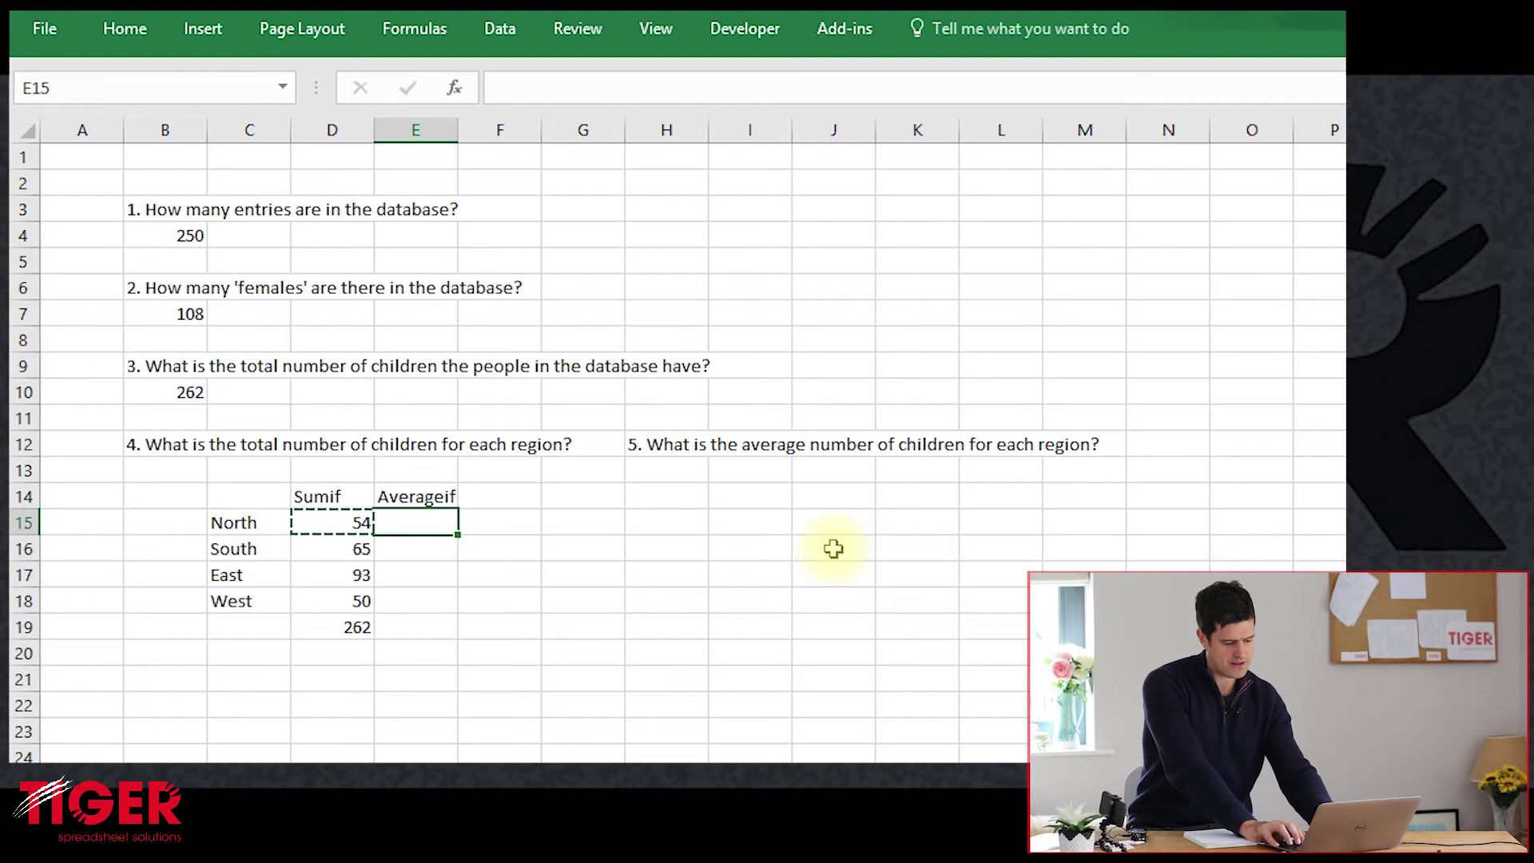
key(ctrl+v)
key(Escape)
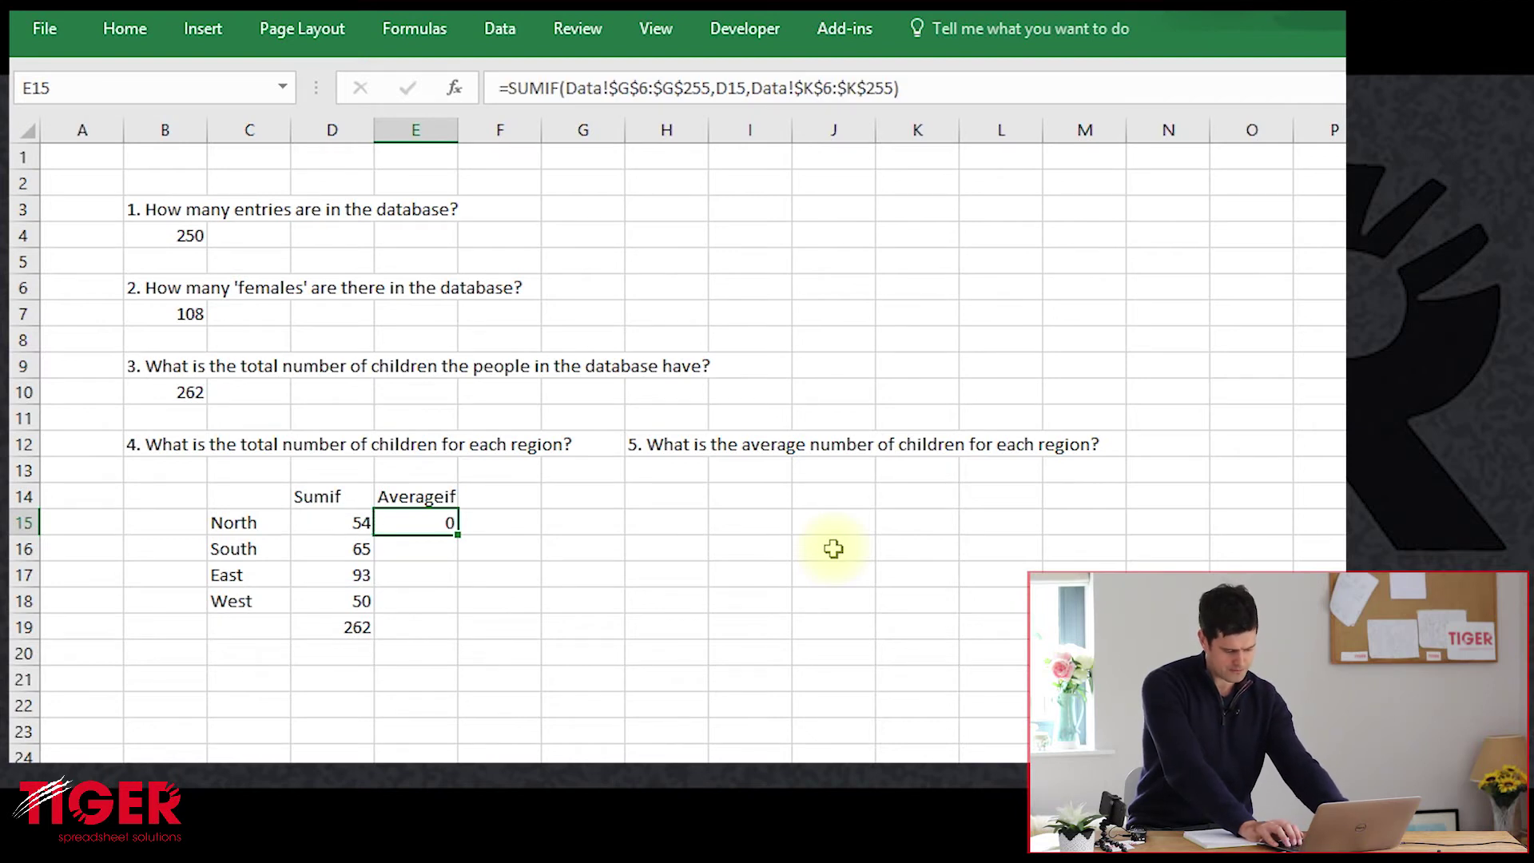
Compare the criteria references in the D15 formula and its copy in E15
key(Left)
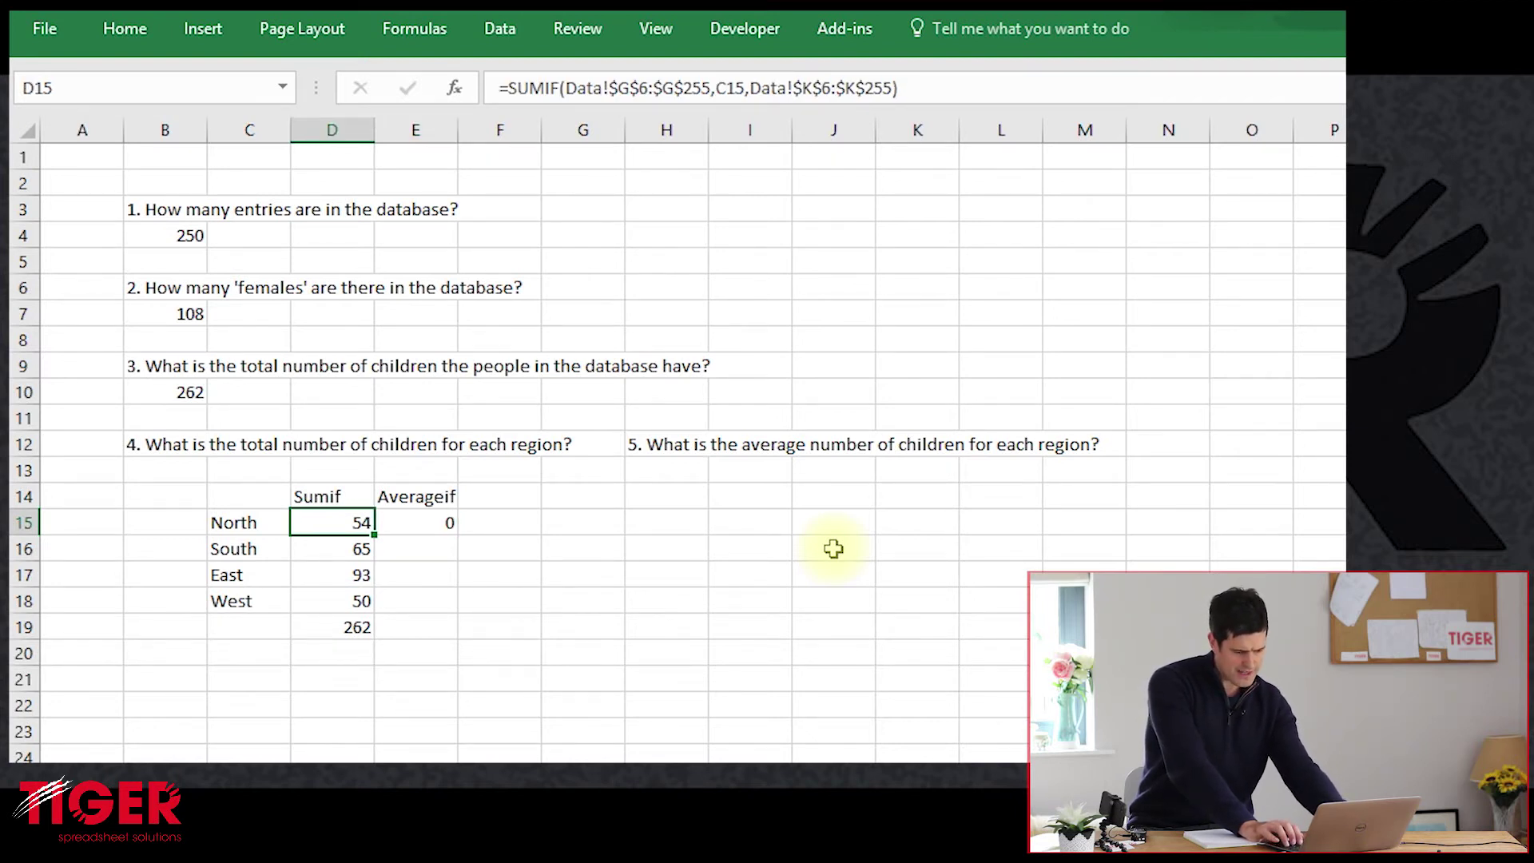
key(Right)
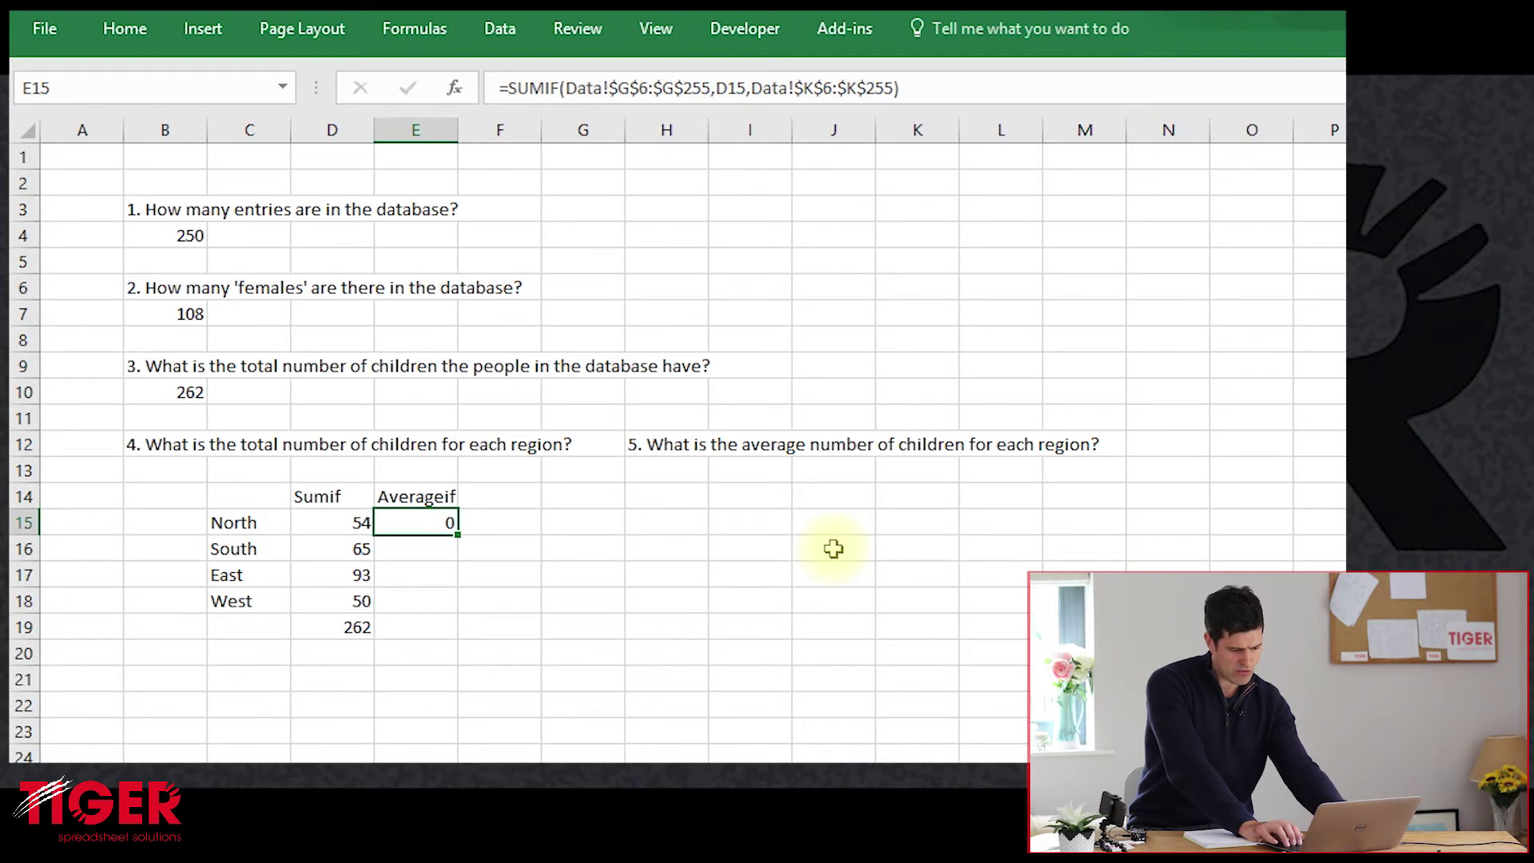
key(Left)
key(F2)
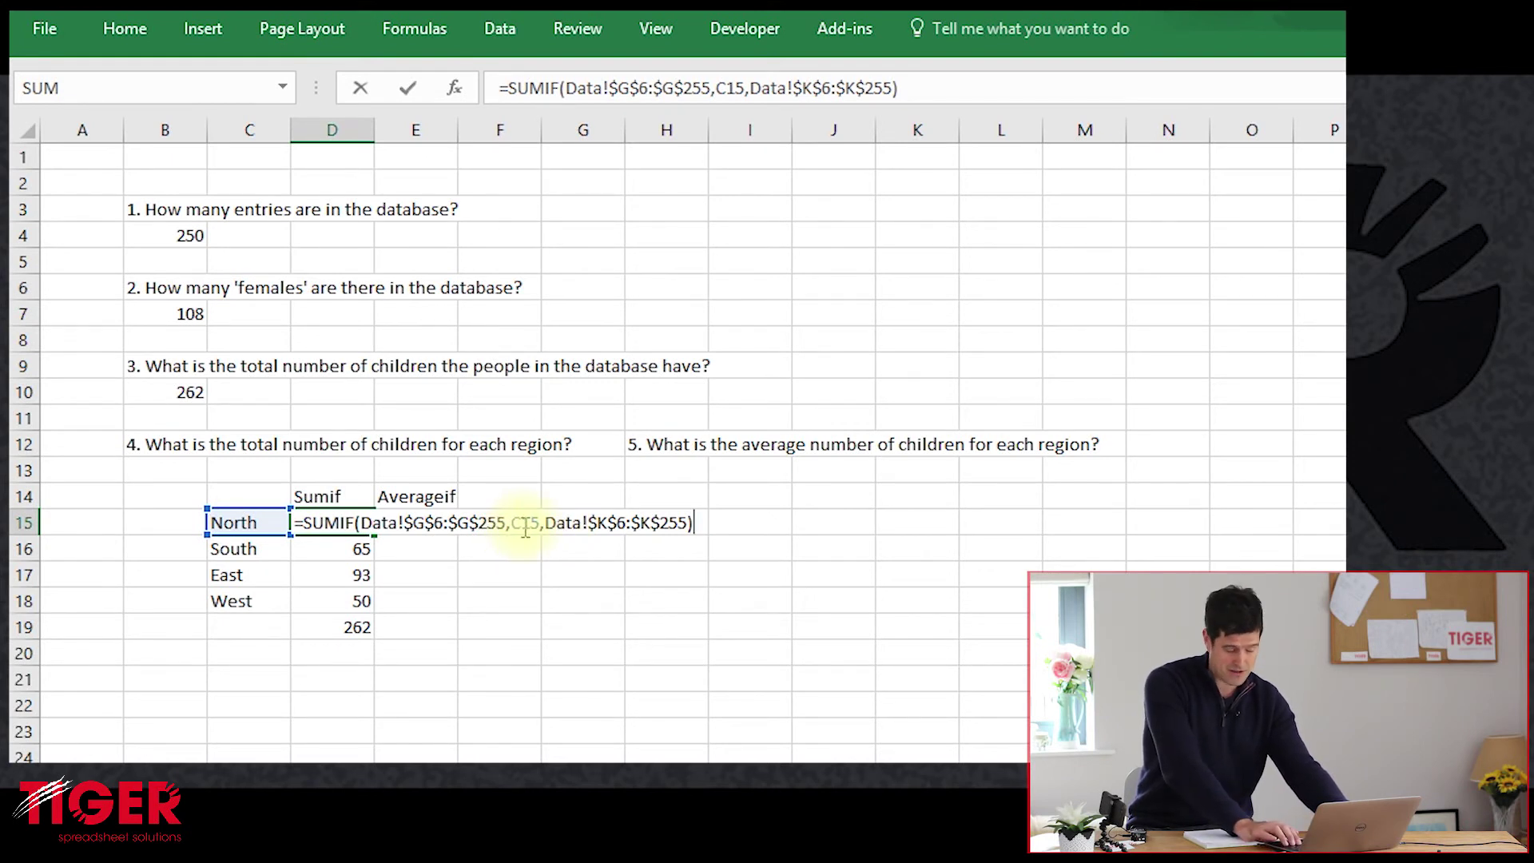
key(Escape)
key(Right)
key(F2)
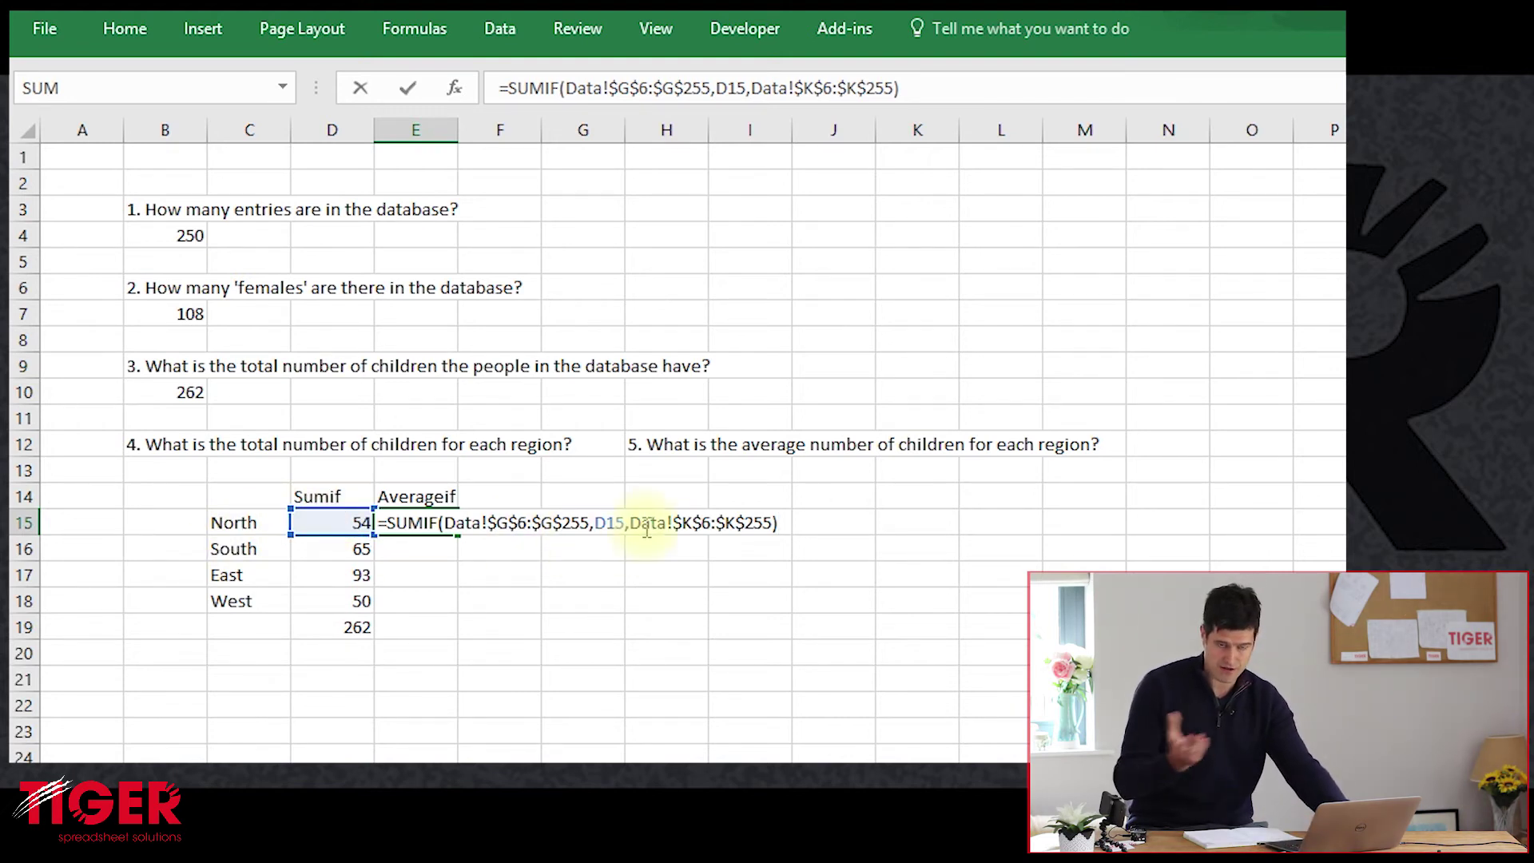
key(ctrl+Return)
Change the criteria reference in the North SUMIF formula in D15 to the column-locked $C15 and select D15:D18
key(Left)
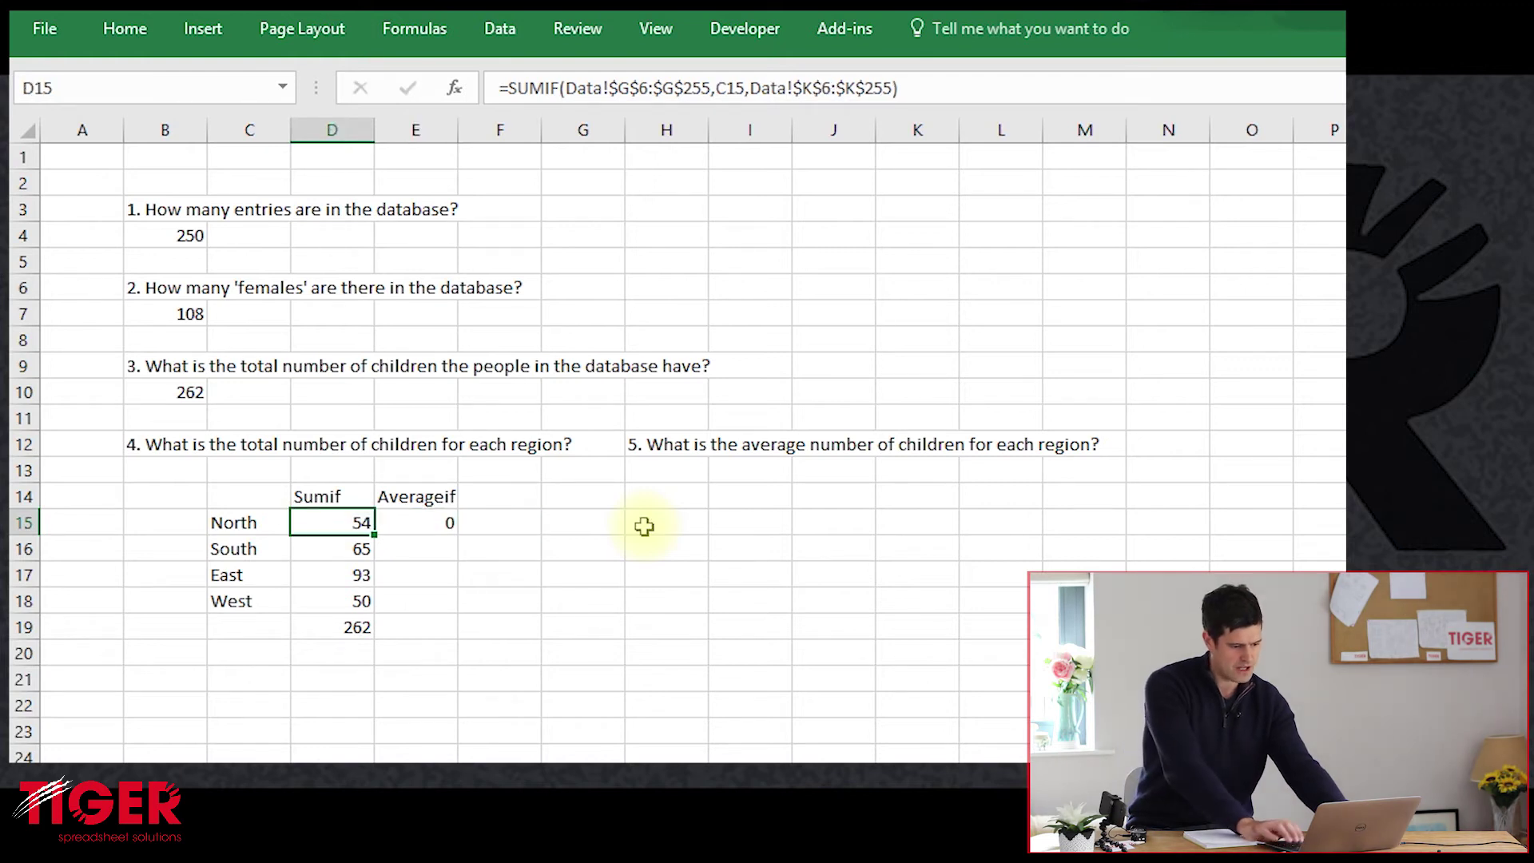
click(731, 84)
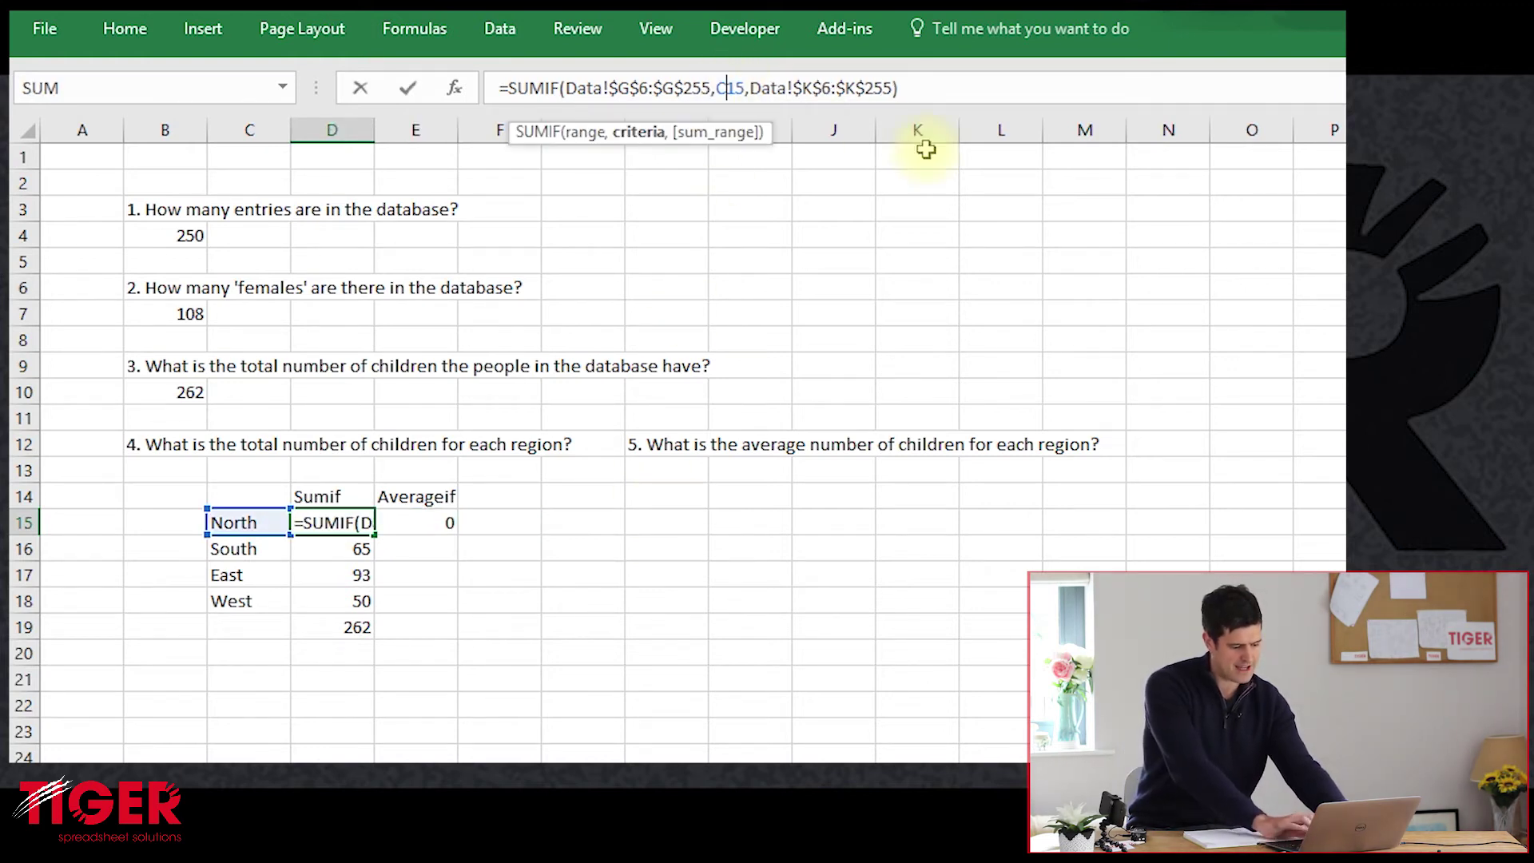
key(F4)
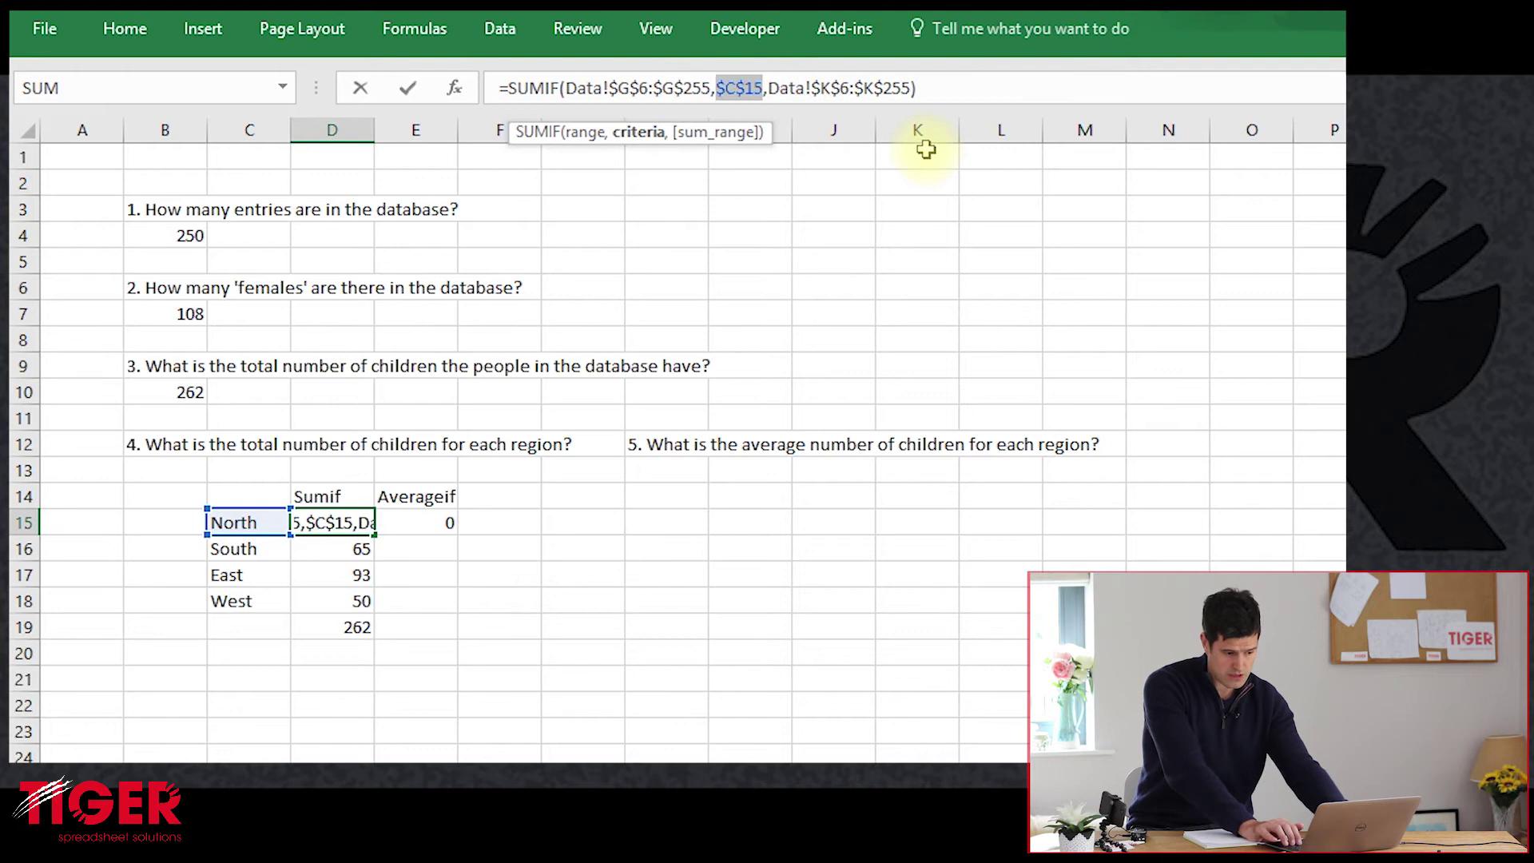
key(F4)
key(F4)
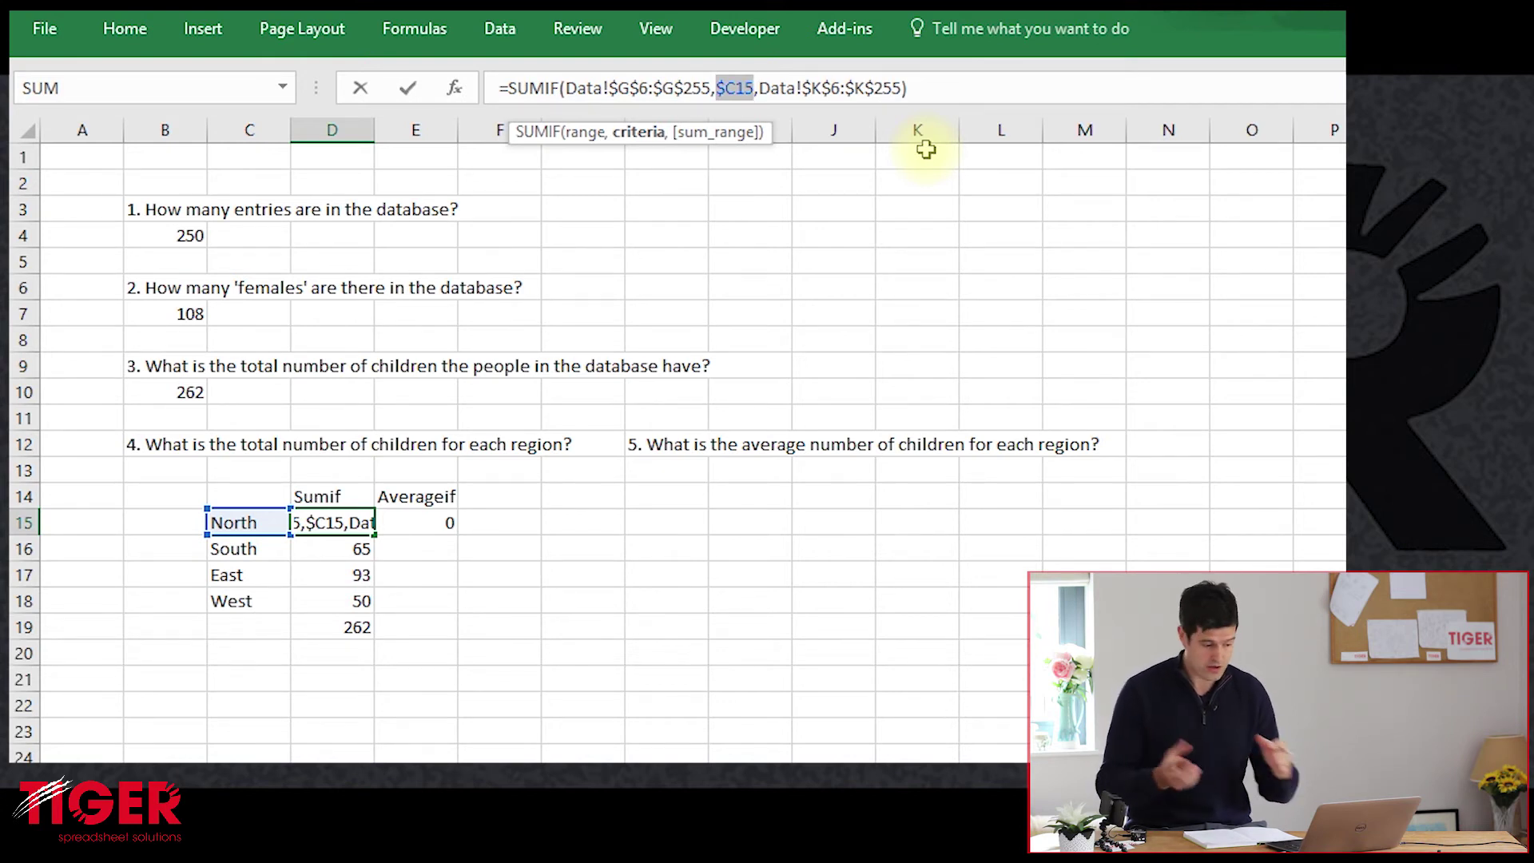
key(Return)
key(Up)
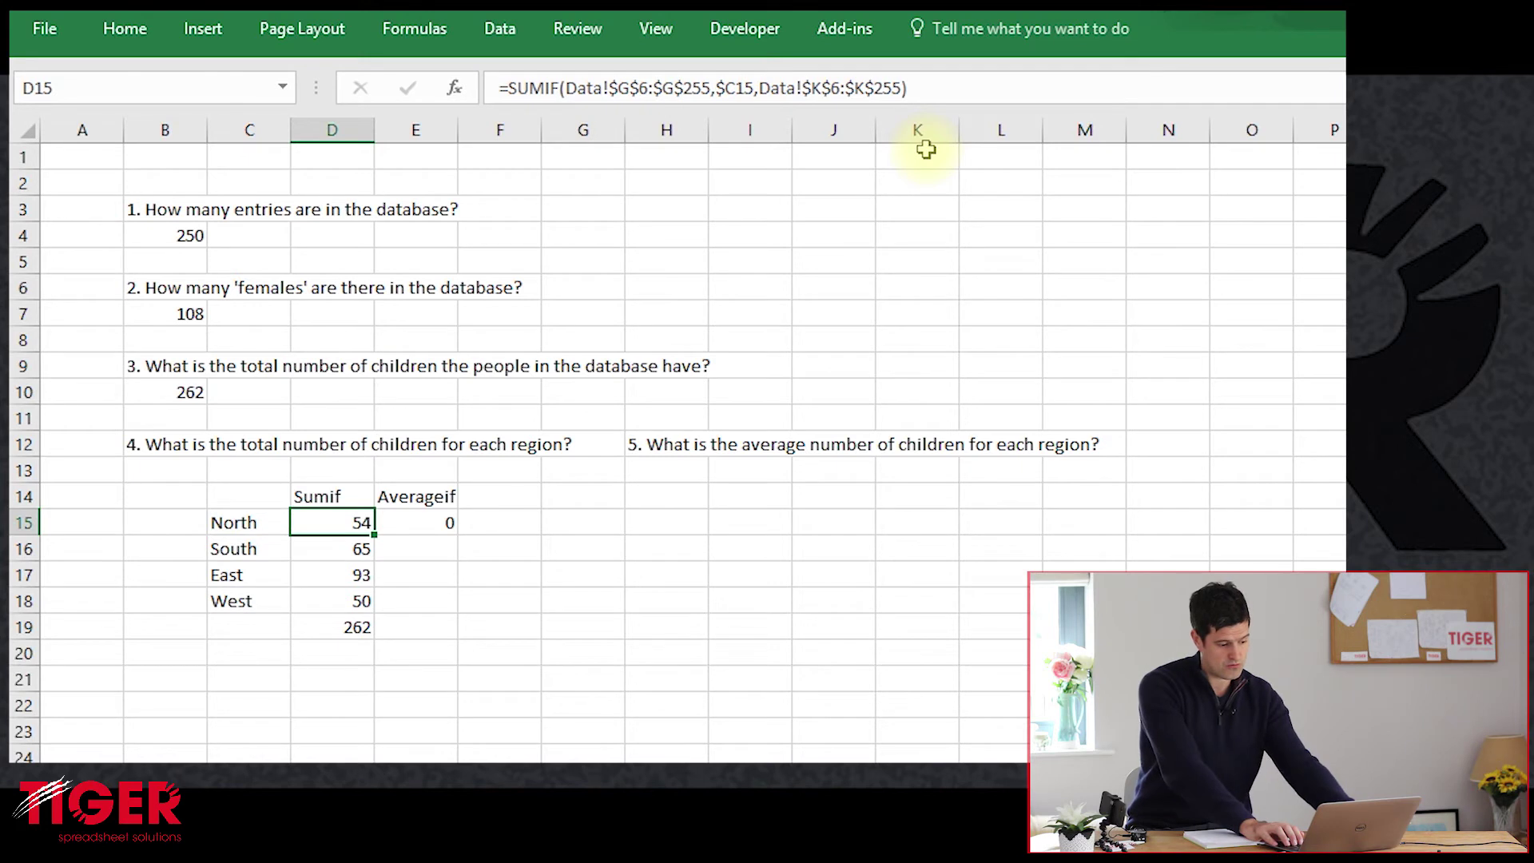
key(shift+Down)
key(shift+Down)
key(shift+Down)
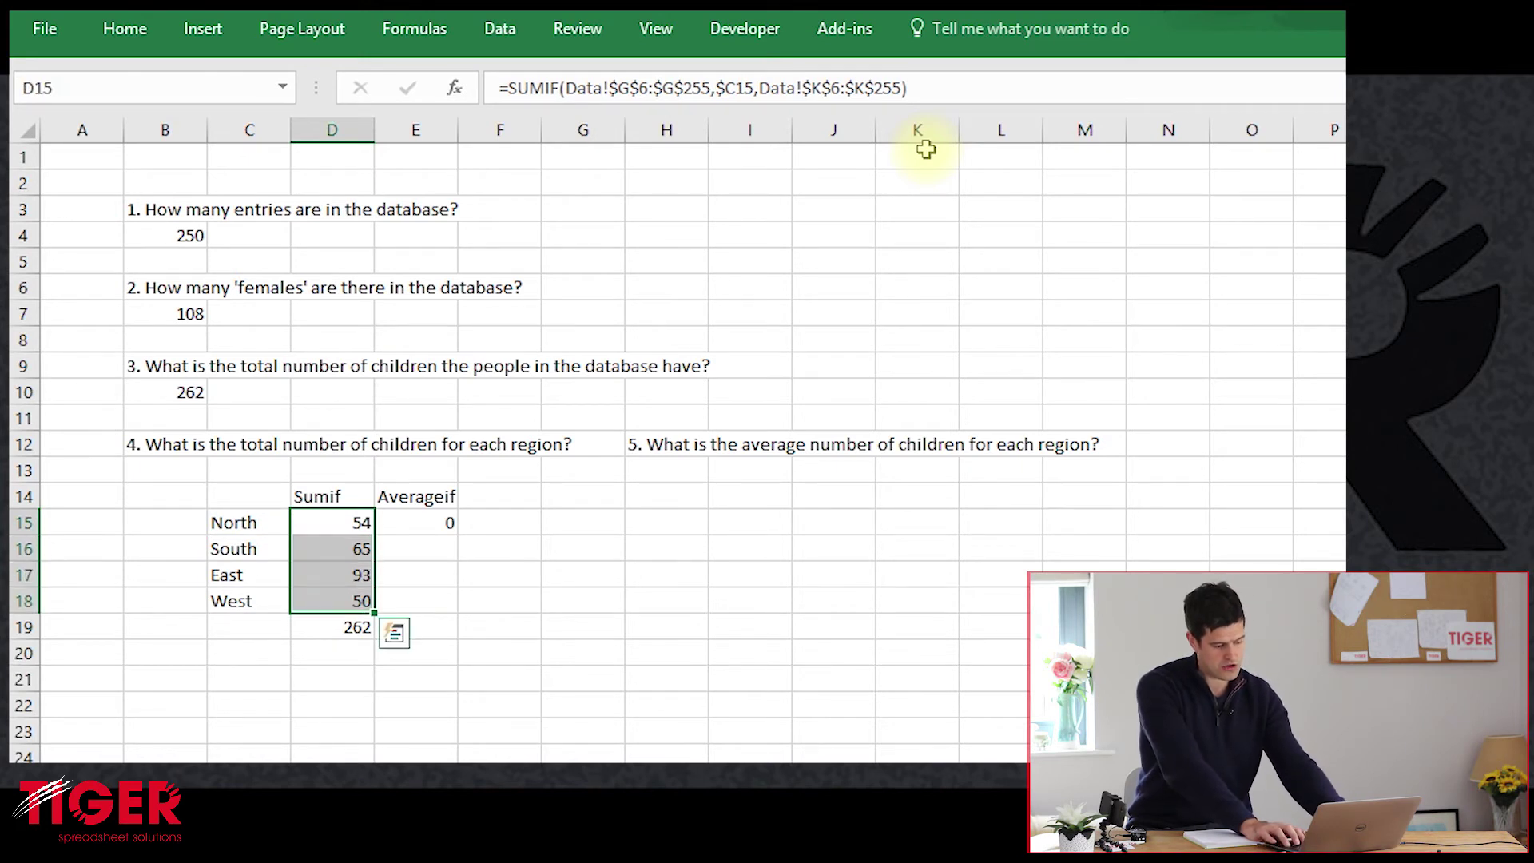
Copy the North SUMIF formula with the $C15 criteria from D15 into E15, replacing the earlier copy
key(Right)
key(Up)
key(Down)
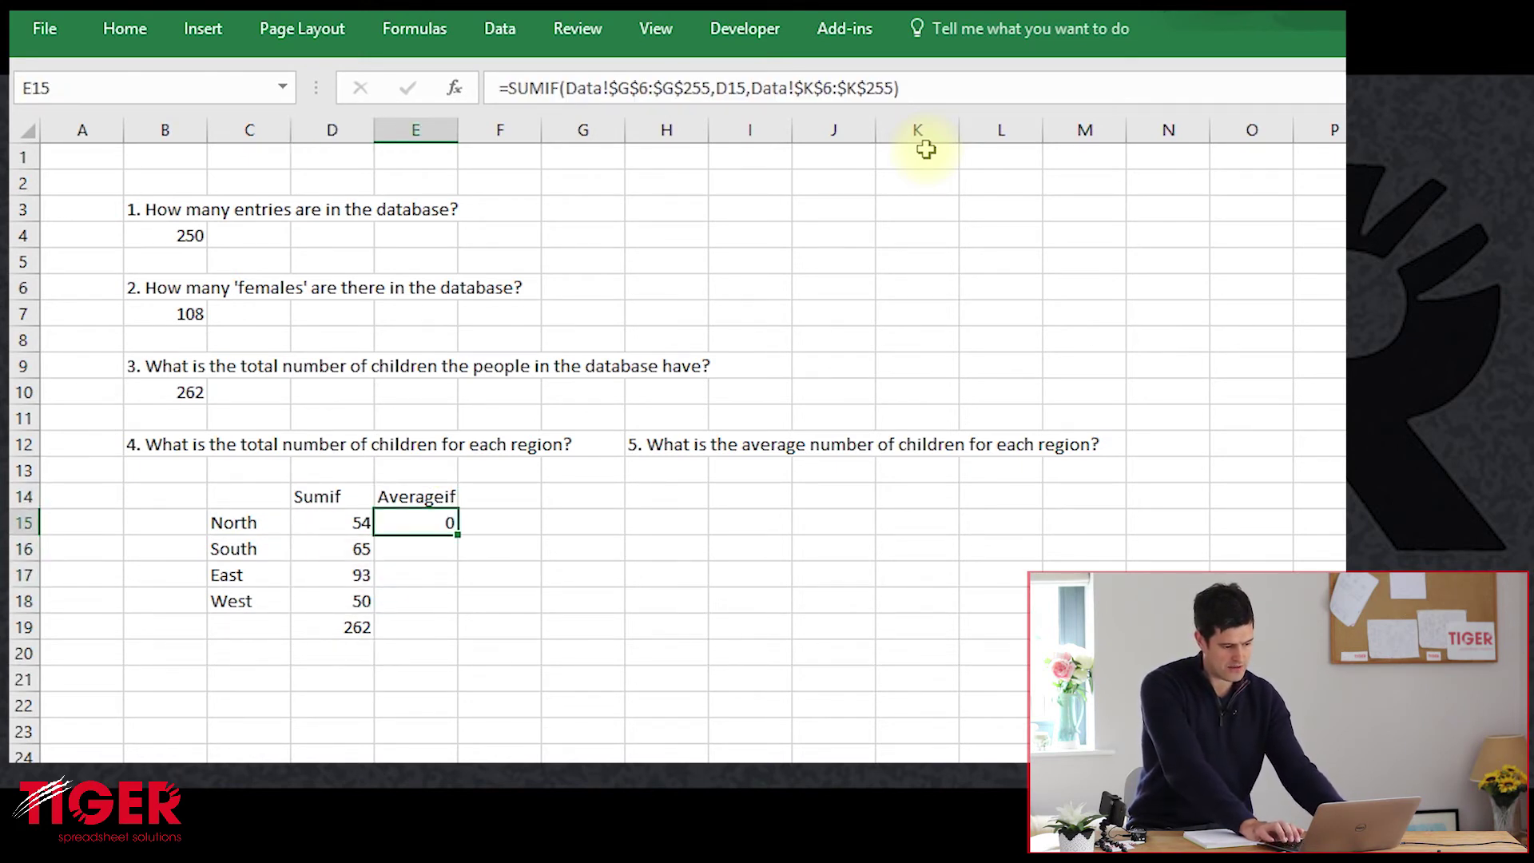
key(Left)
key(ctrl+c)
key(Right)
key(ctrl+v)
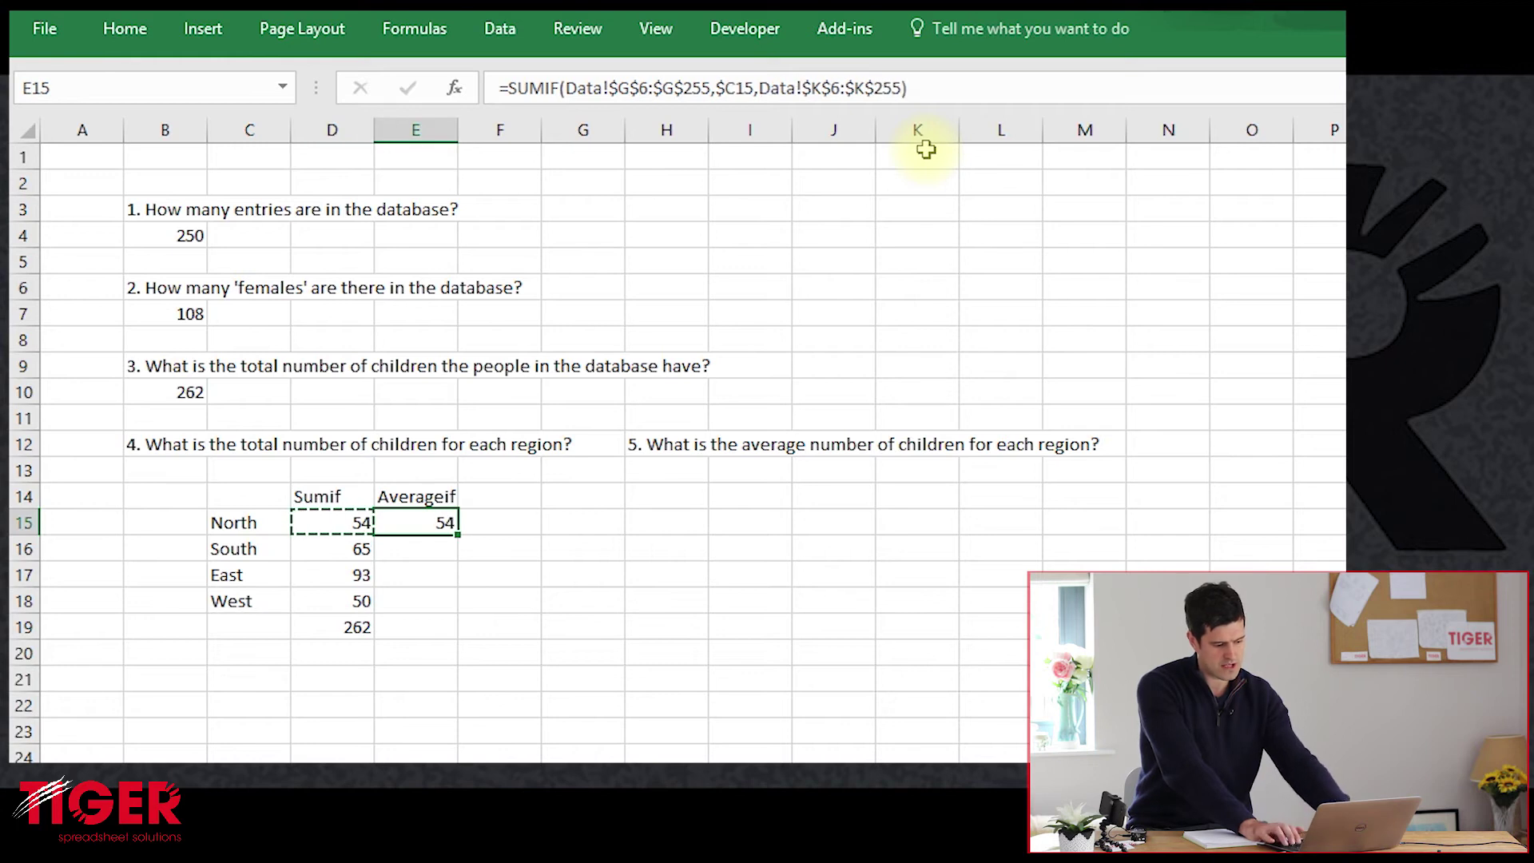
key(Escape)
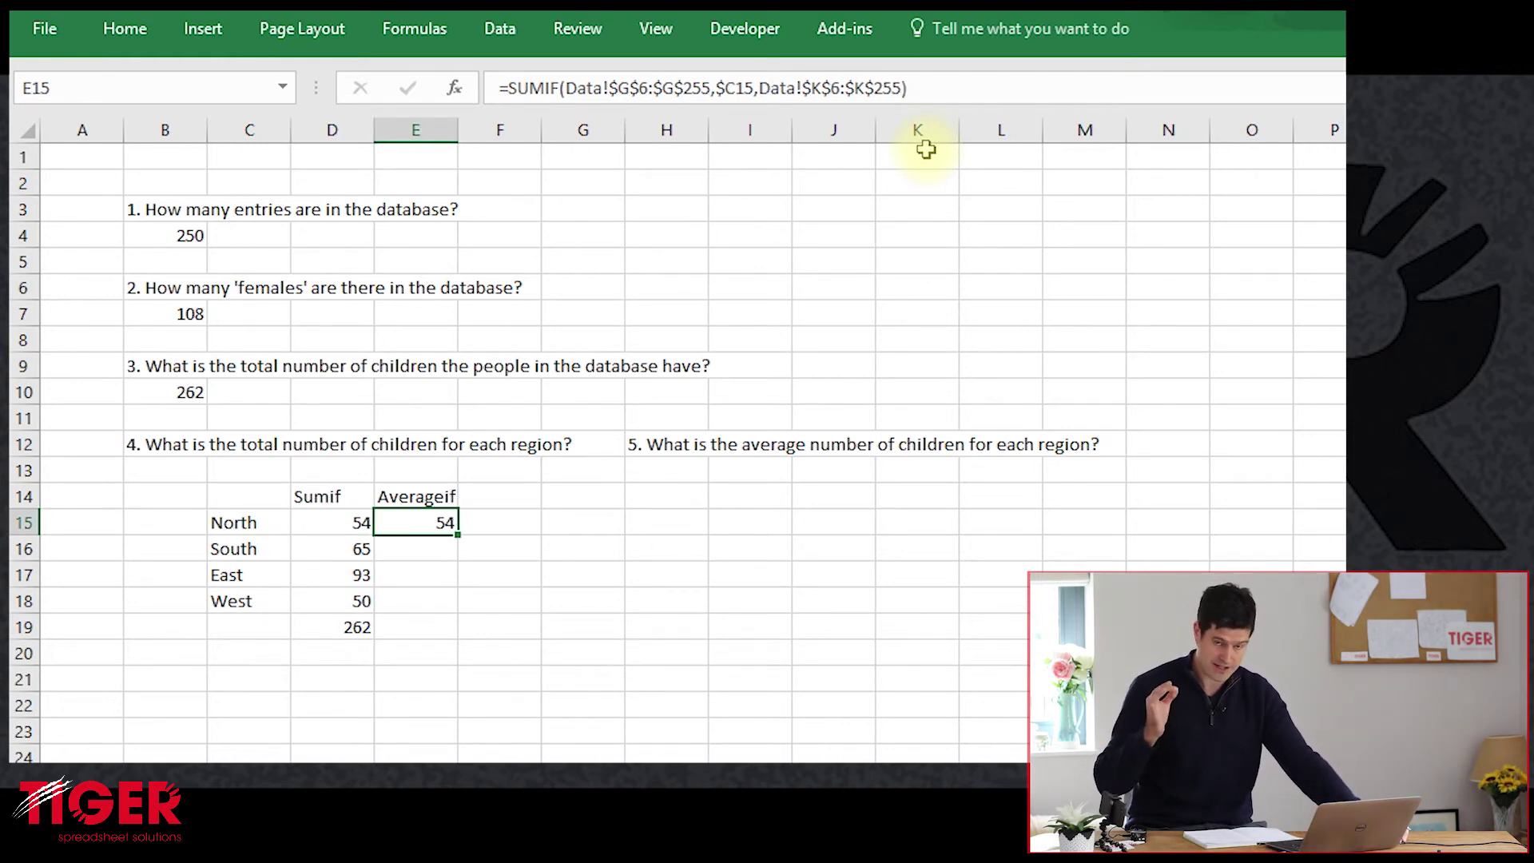
Replace SUMIF with AVERAGEIF in the E15 formula, keeping its range, $C15 criteria and children column arguments
click(546, 88)
key(BackSpace)
key(BackSpace)
key(BackSpace)
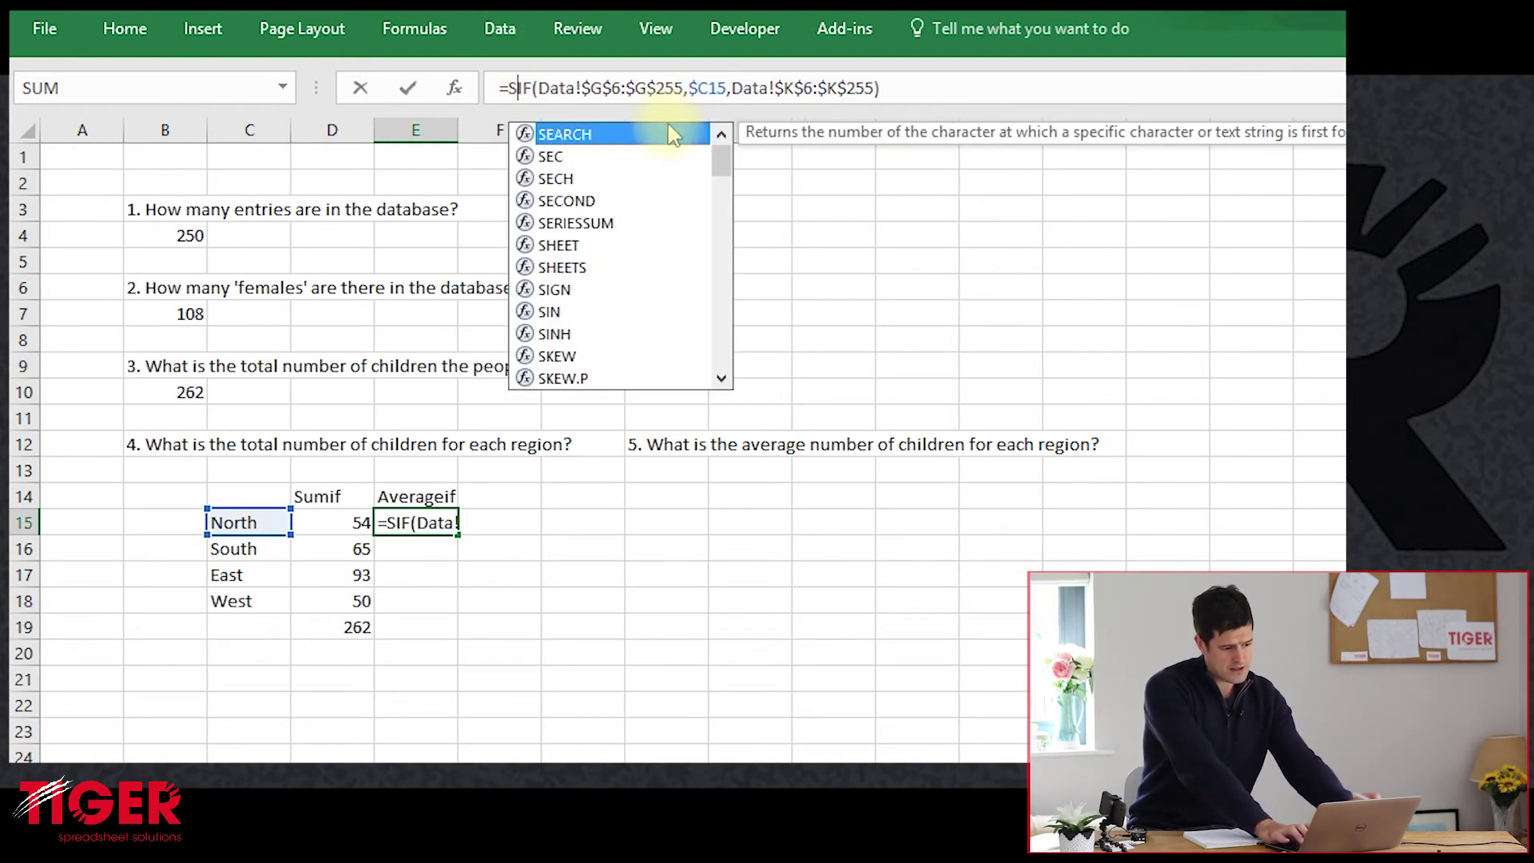
text(avera)
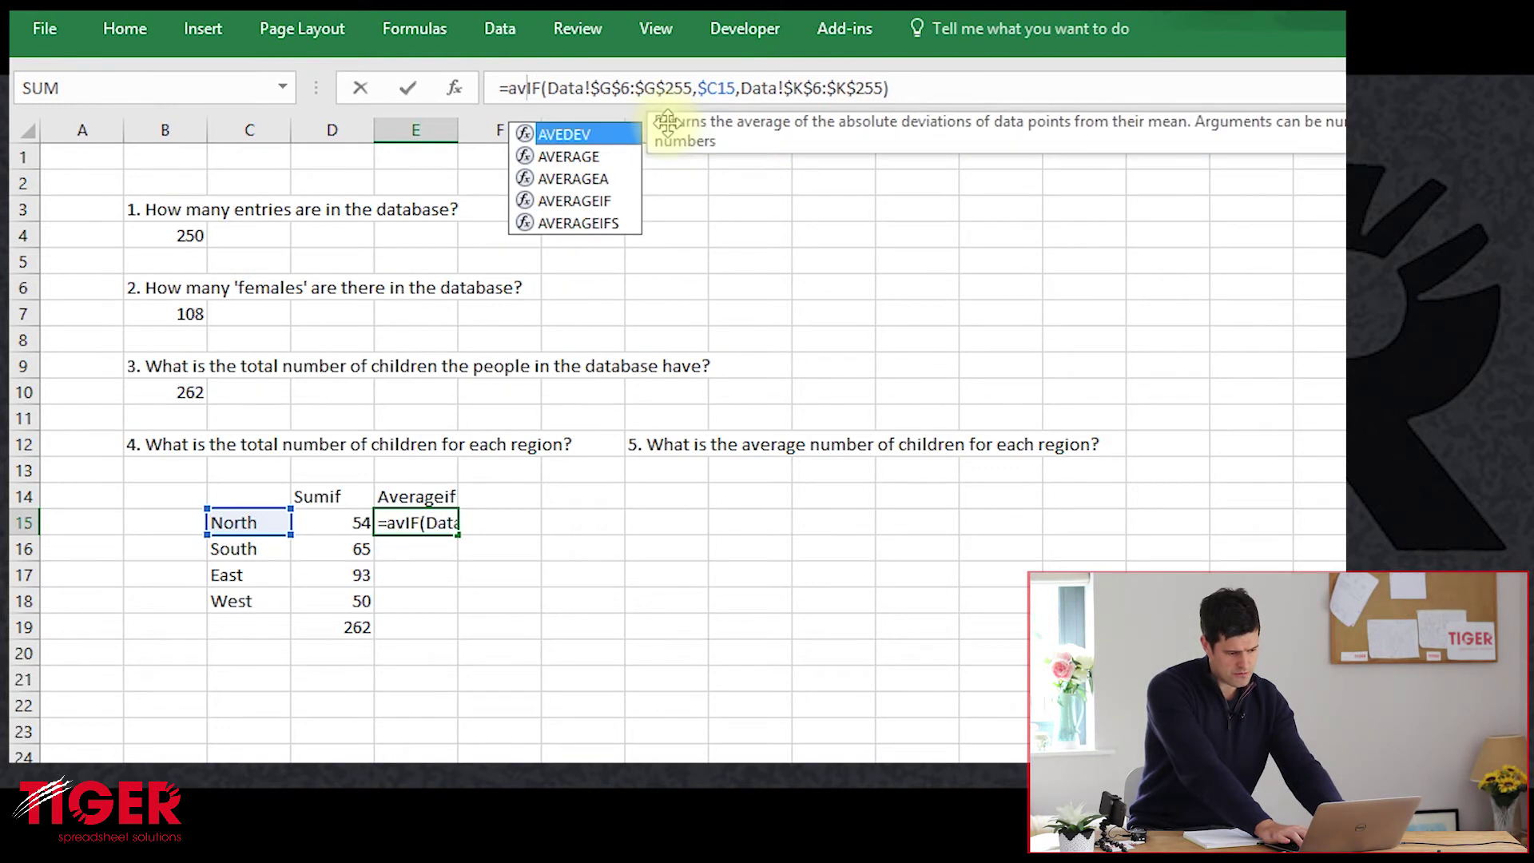
text(ge)
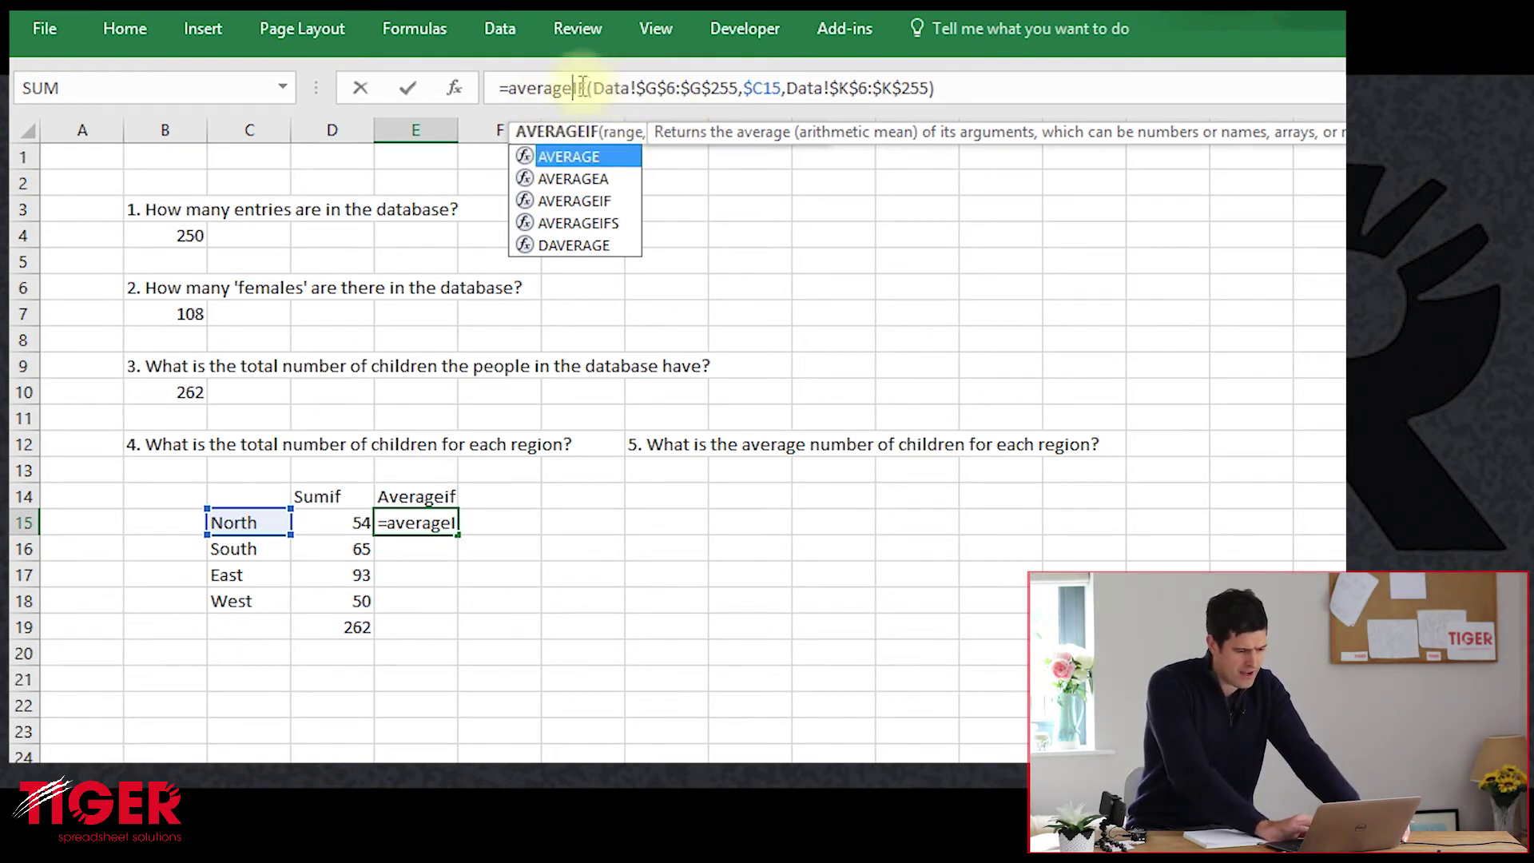
click(605, 88)
double_click(615, 88)
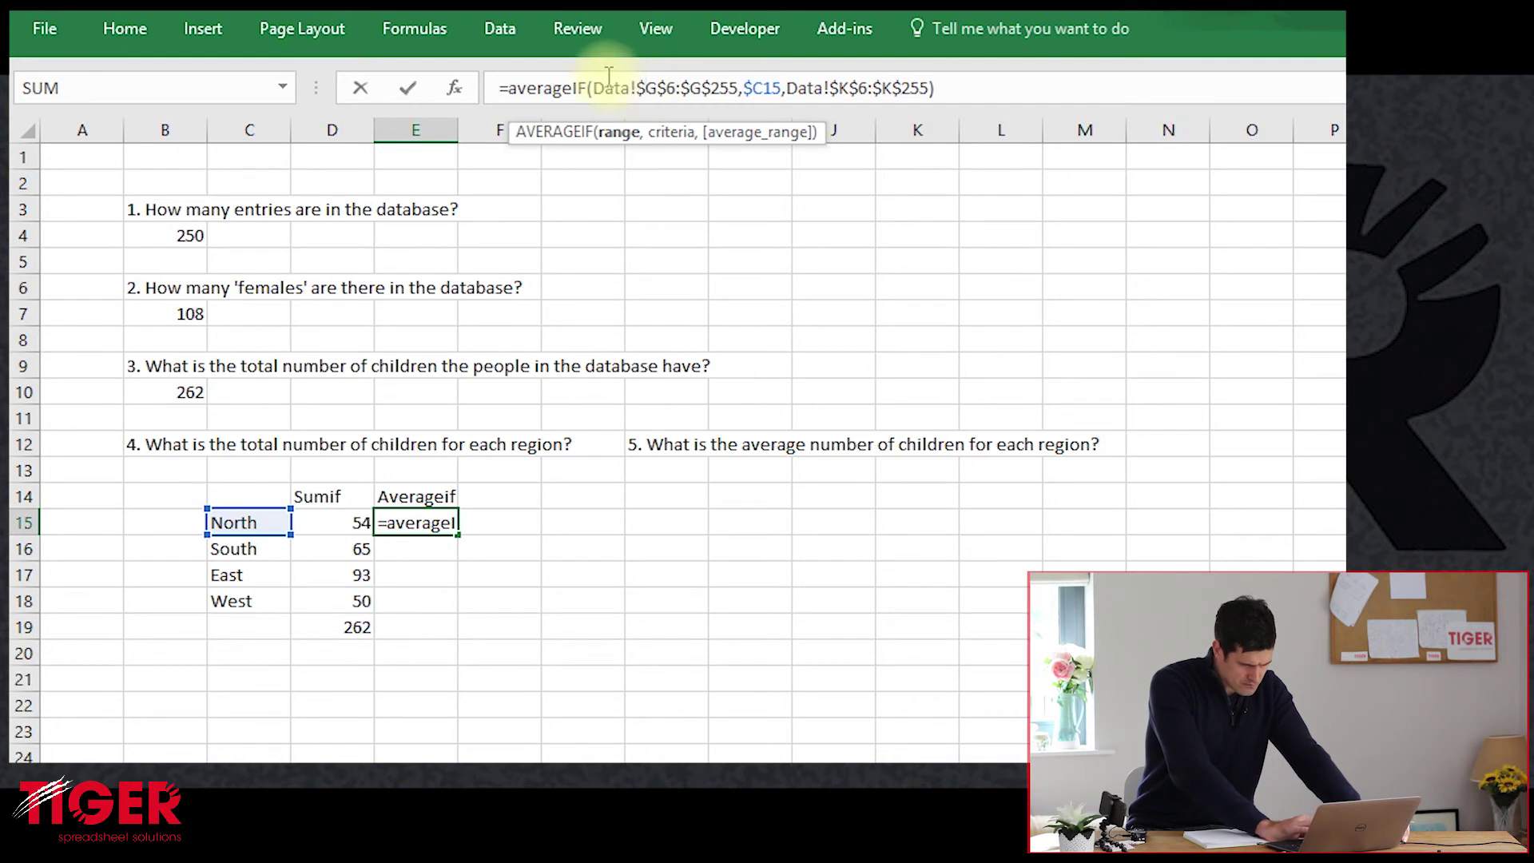
click(646, 88)
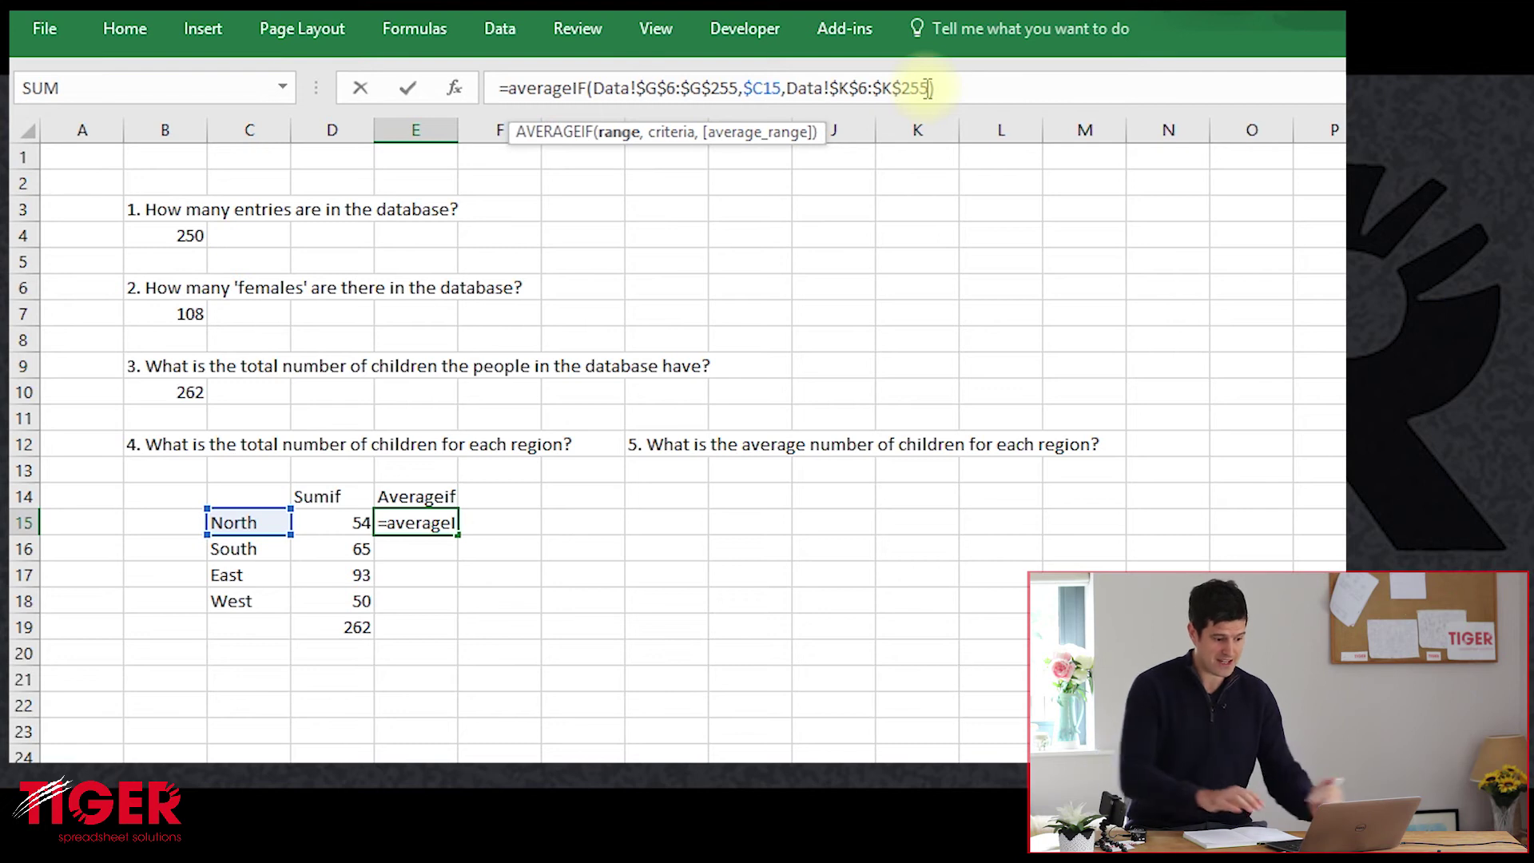
key(Return)
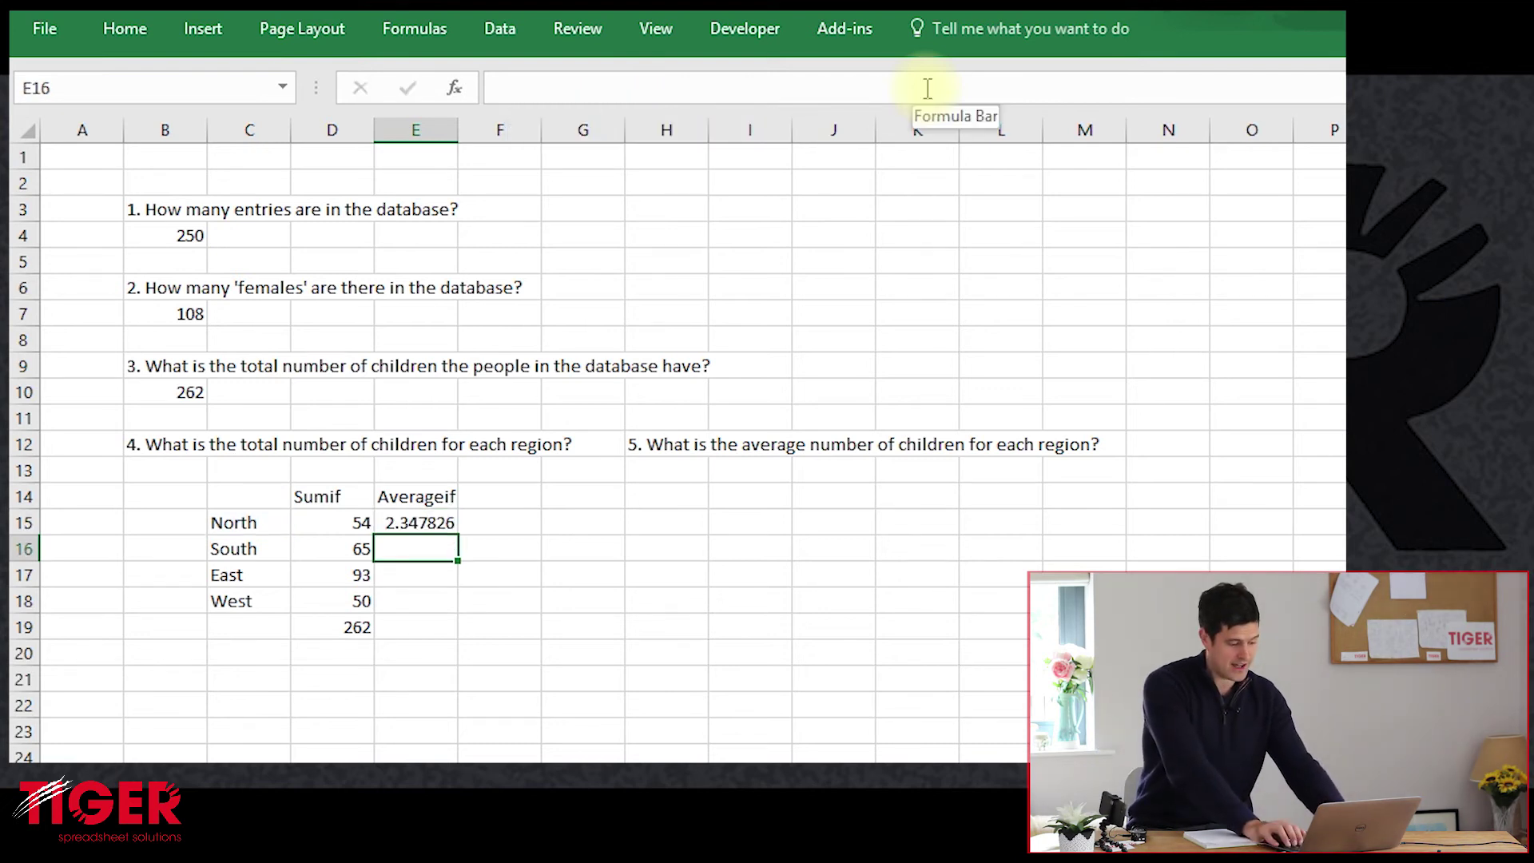
Examine the blank and filled No Children entries and the Region values in the West rows of the Data sheet
key(ctrl+Page_Up)
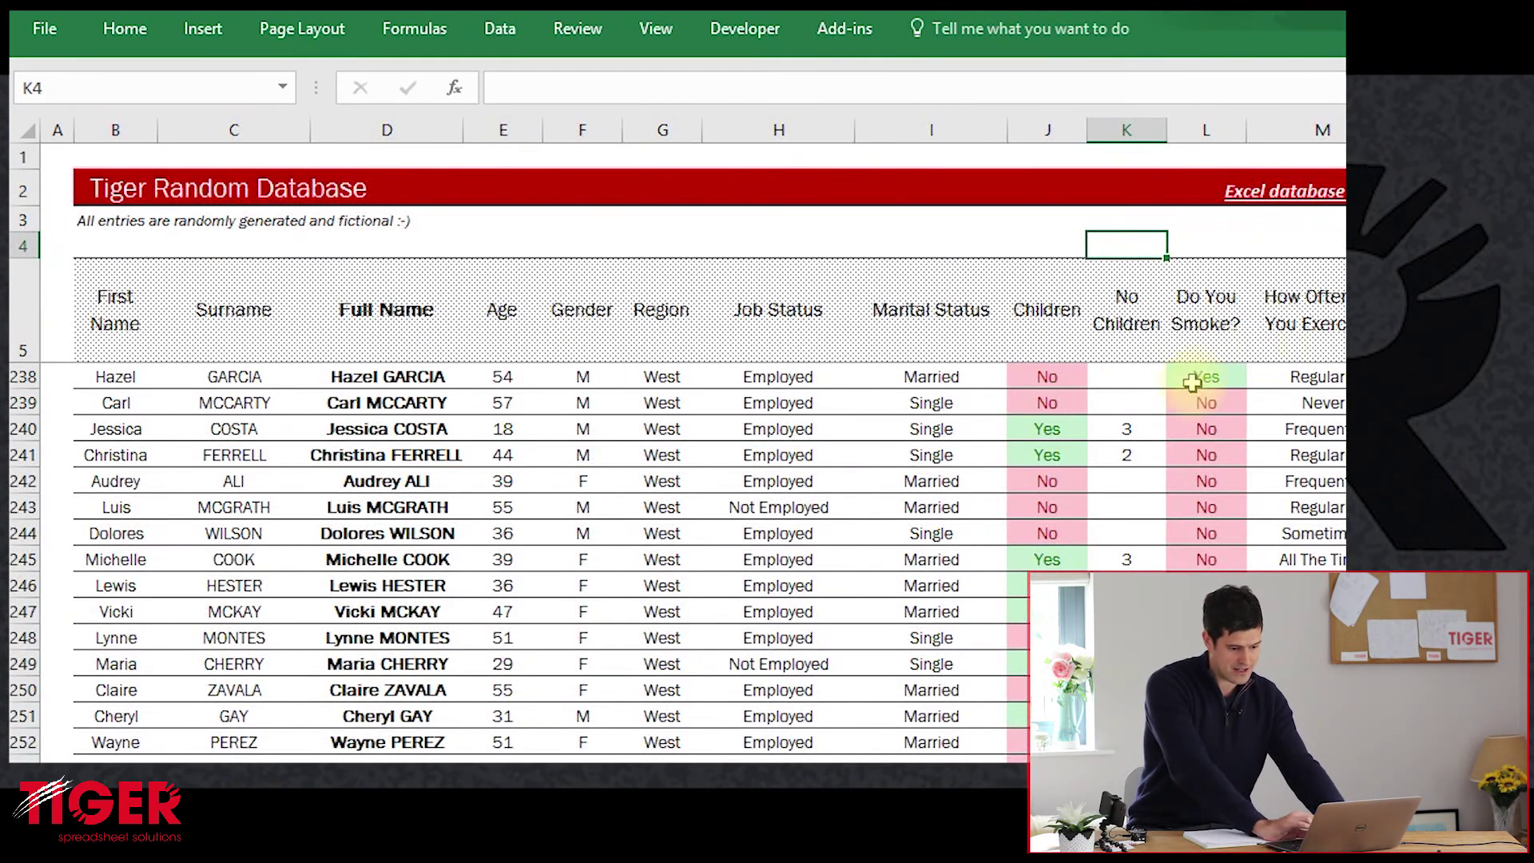
click(1115, 425)
key(Down)
key(Up)
key(Up)
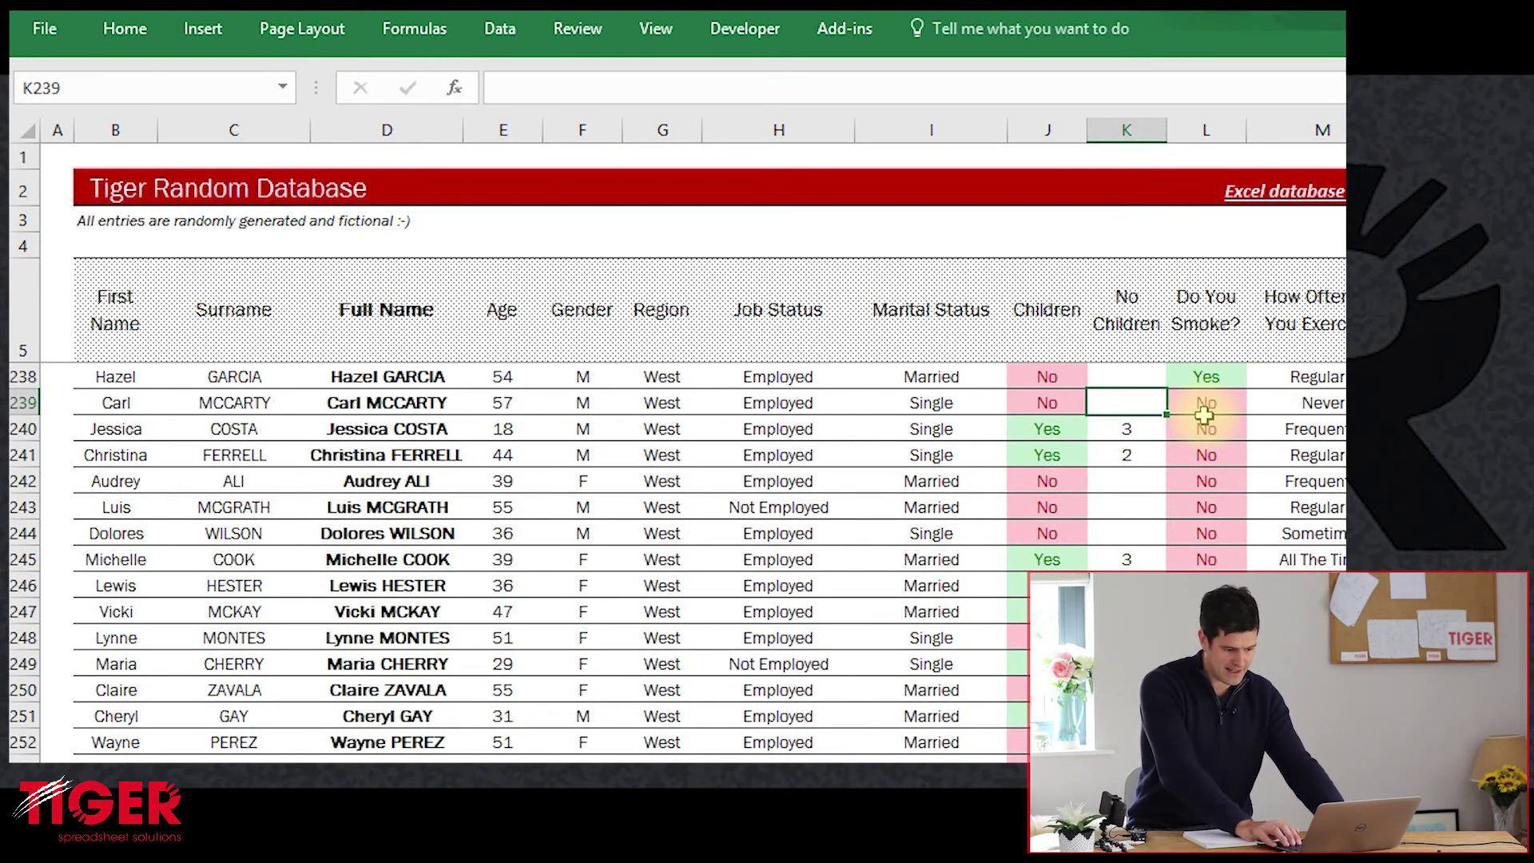
key(Left)
key(Left)
key(Left)
key(Left)
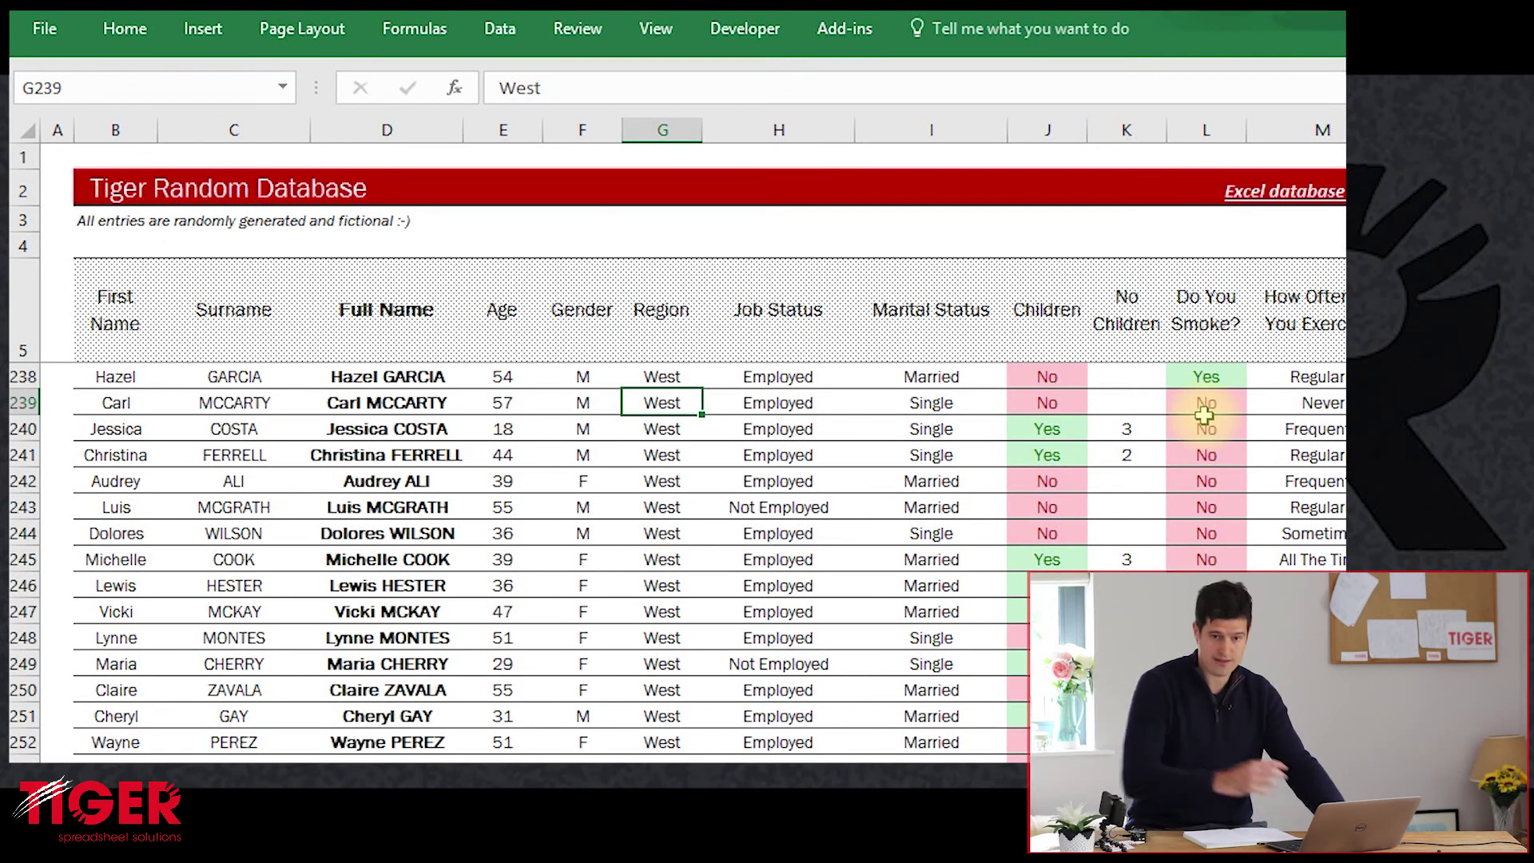
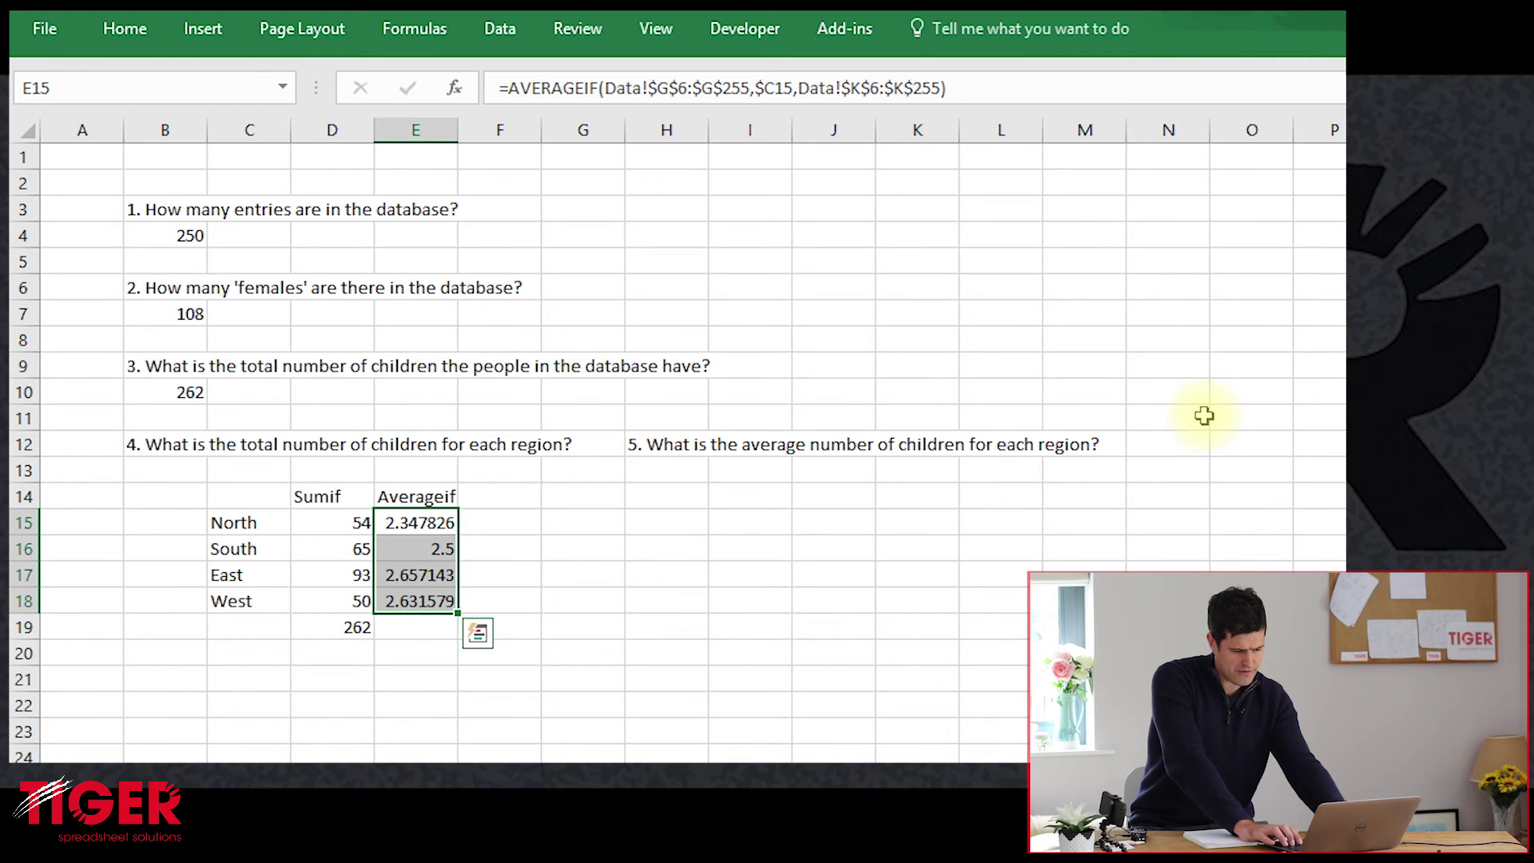
Format the Averageif results in E15:E18 to show two decimal places
key(Down)
key(Down)
key(Down)
key(Down)
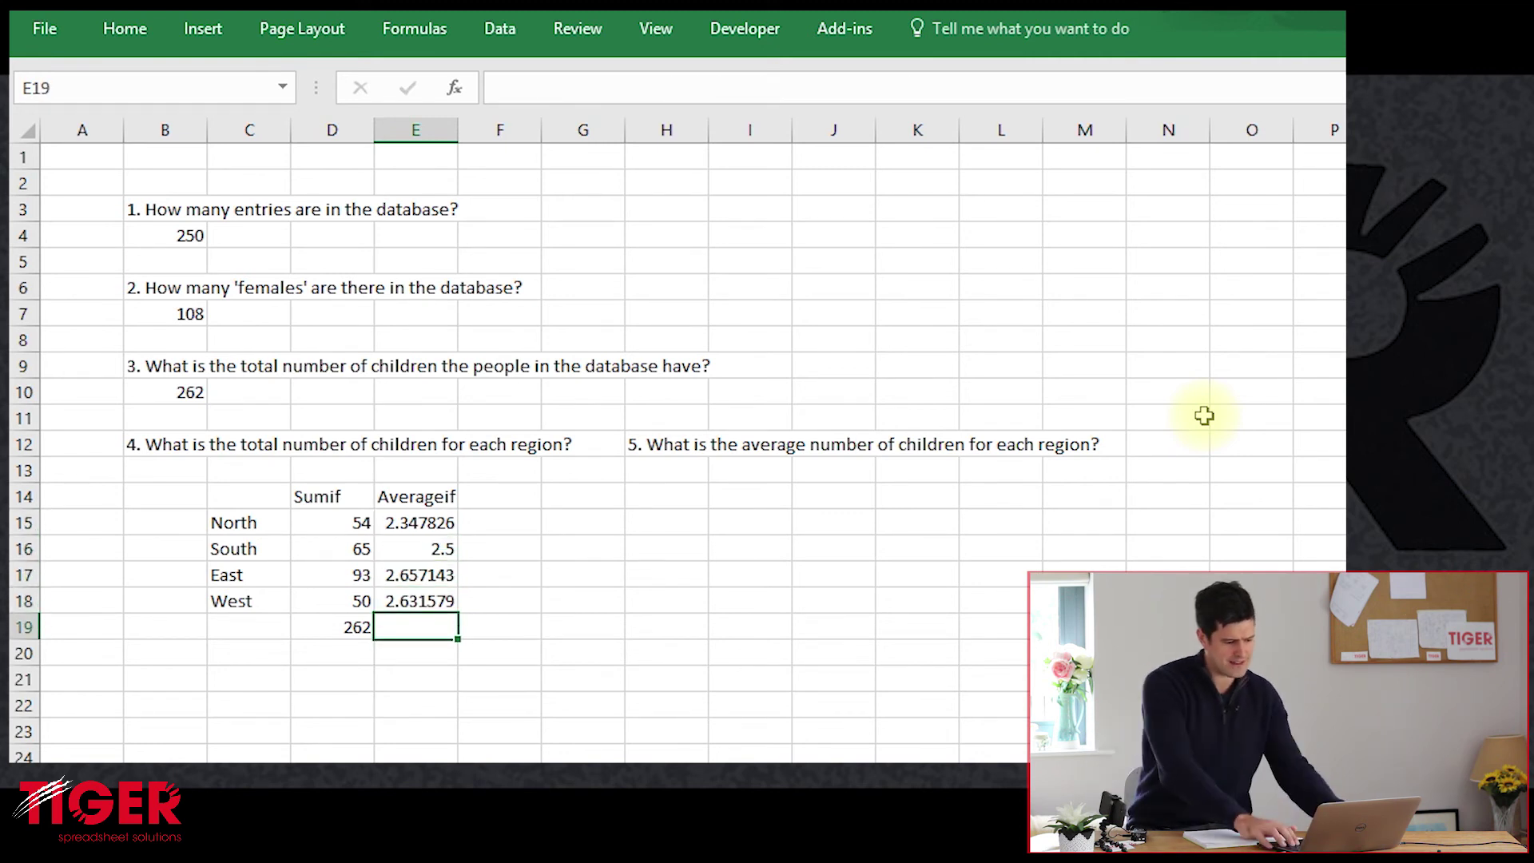
key(Up)
key(Up)
key(Up)
key(Up)
key(shift+Down)
key(shift+Down)
key(shift+Down)
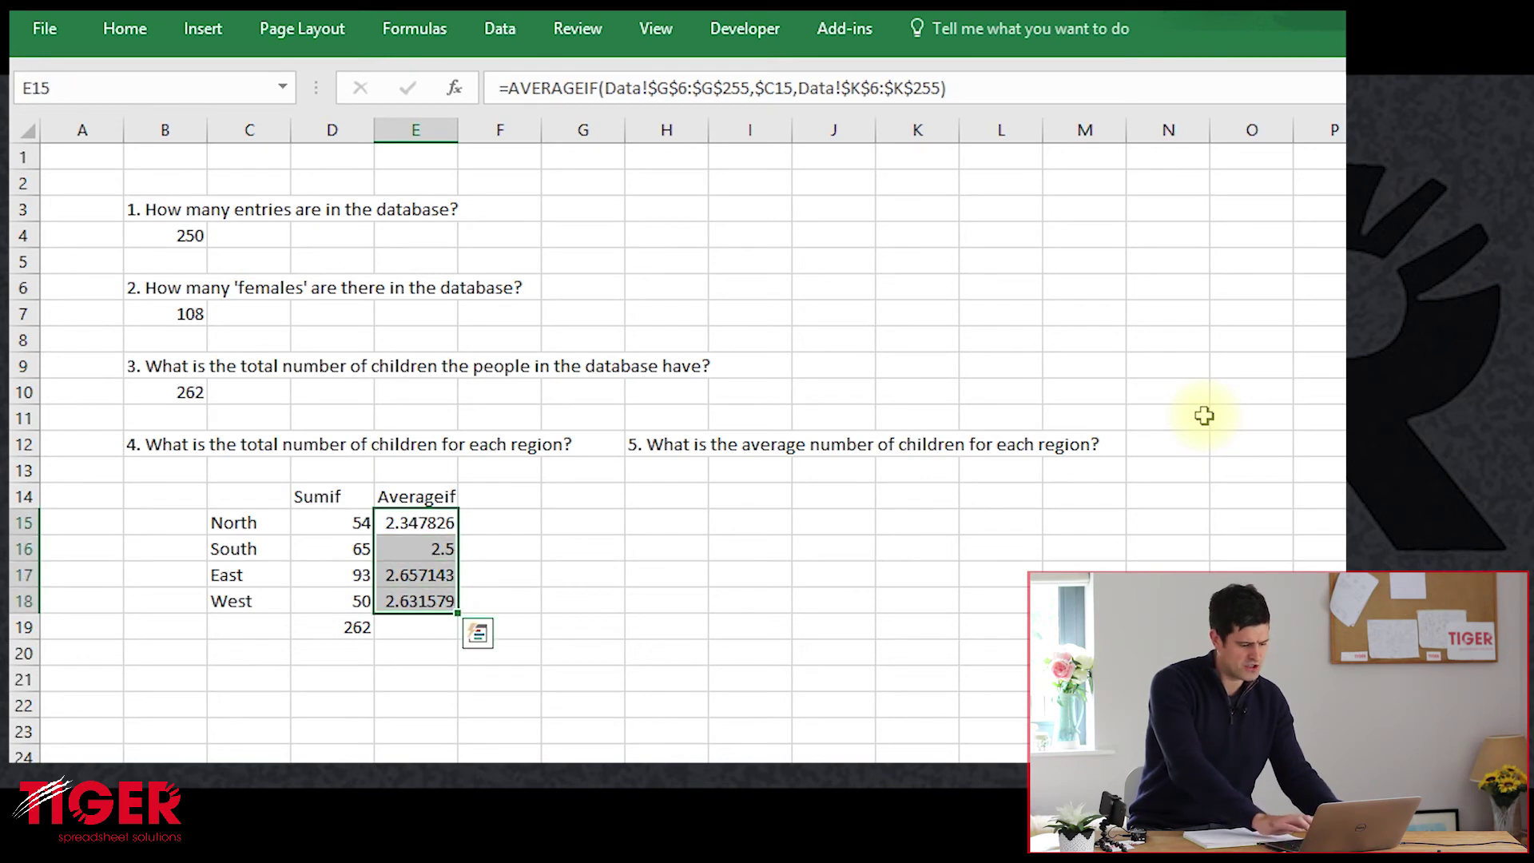
key(alt+h)
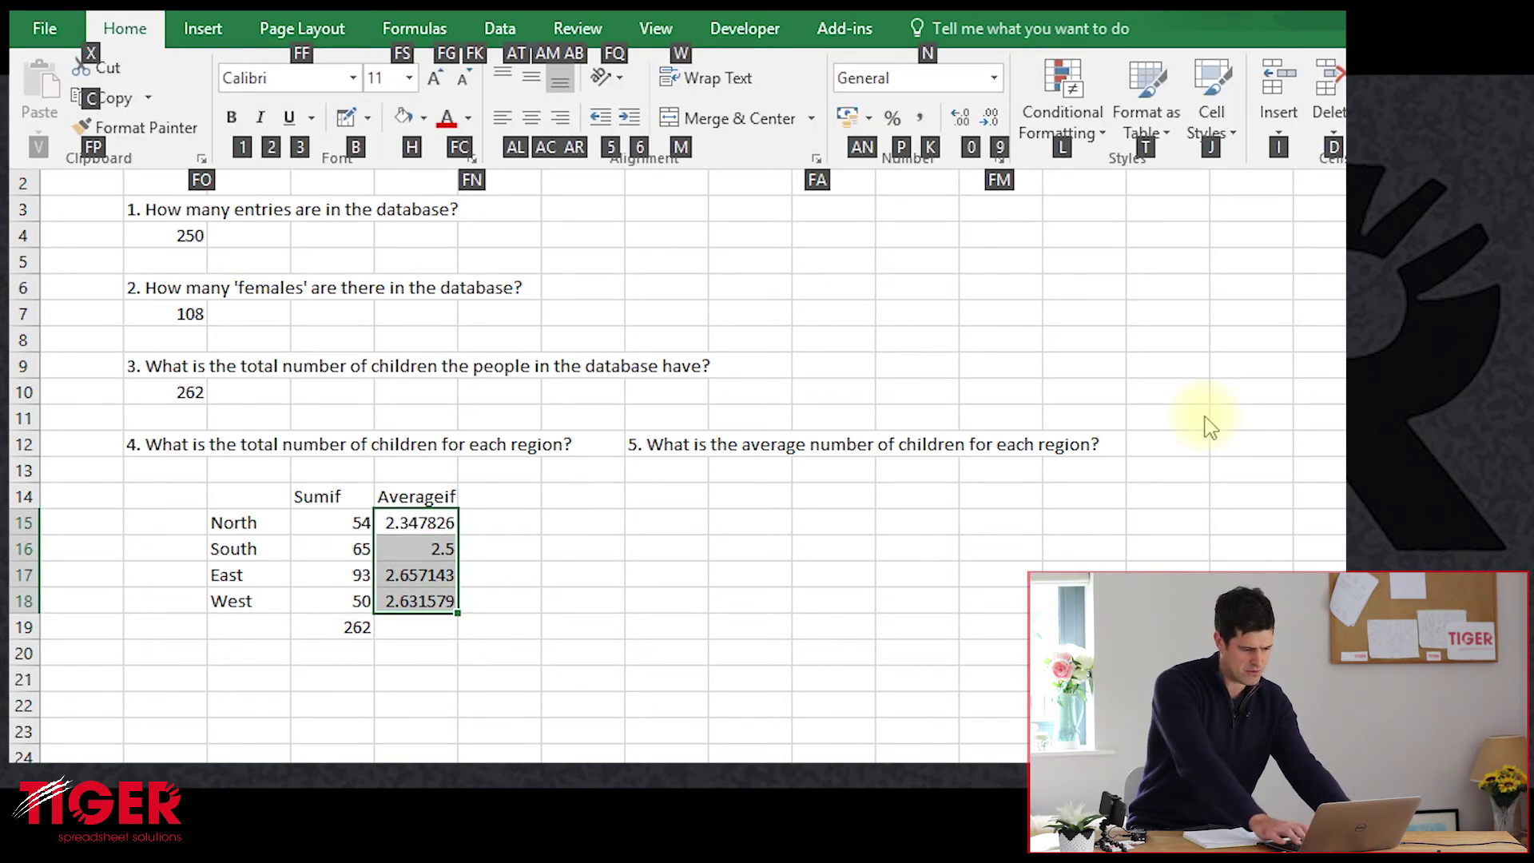
key(0)
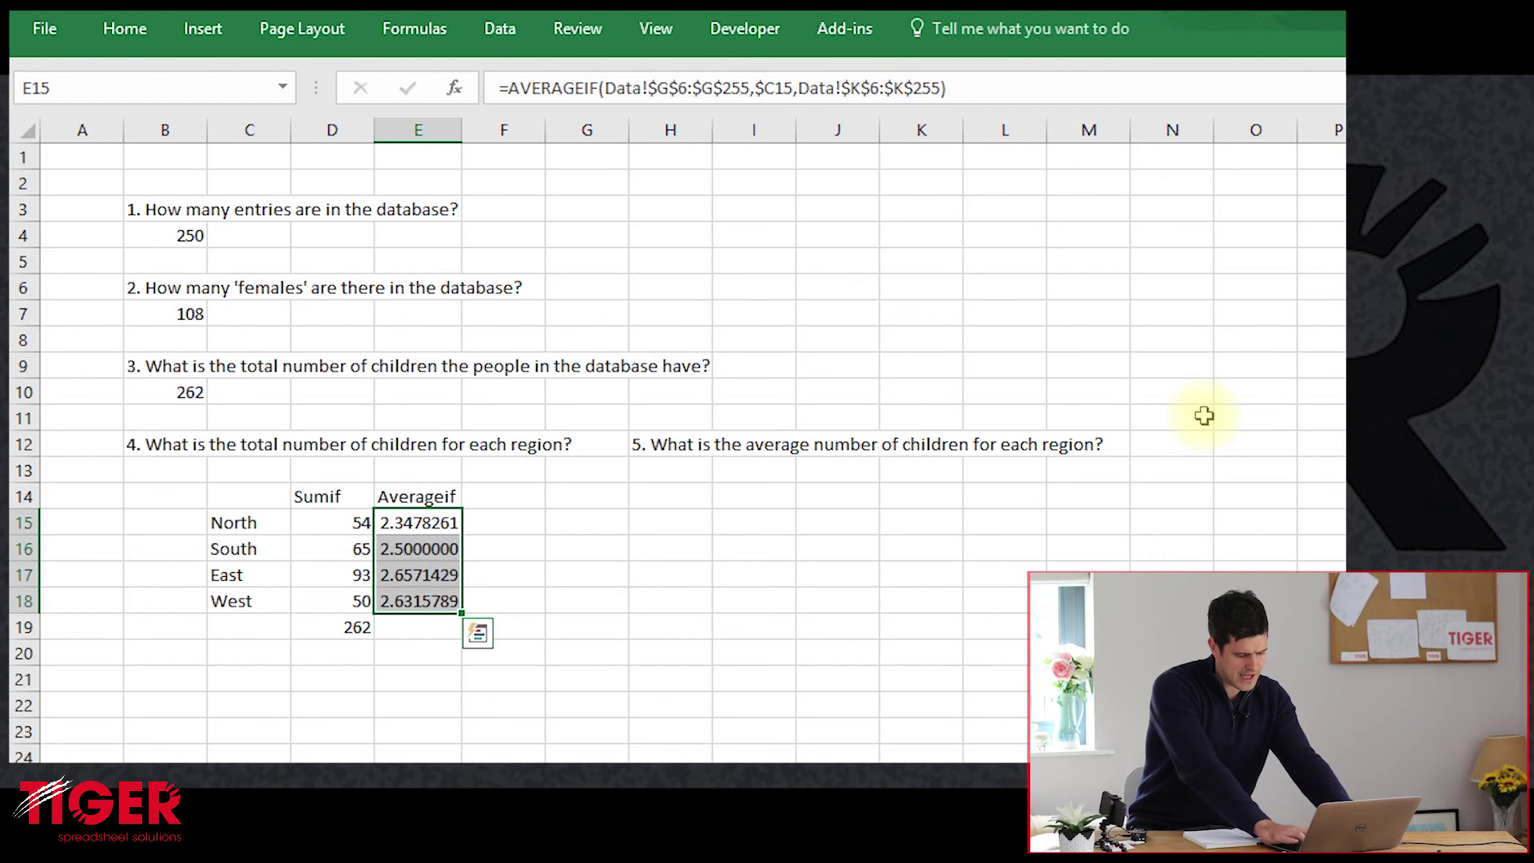
key(alt+h)
key(9)
key(alt+h)
key(9)
key(alt+h)
key(9)
key(alt+h)
key(9)
key(alt+h)
key(9)
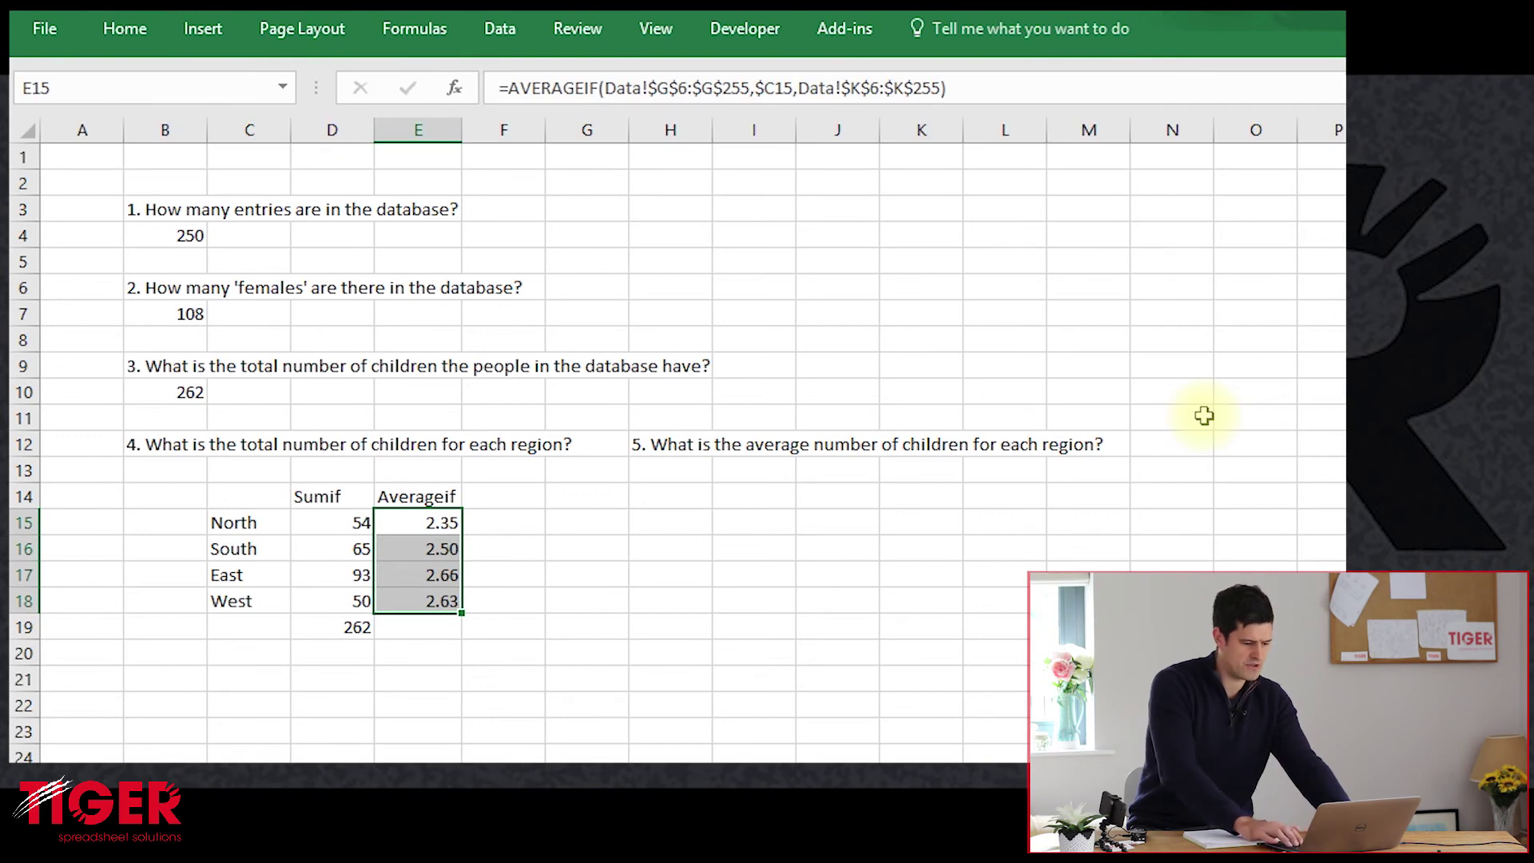
key(Down)
key(Up)
key(Down)
key(Up)
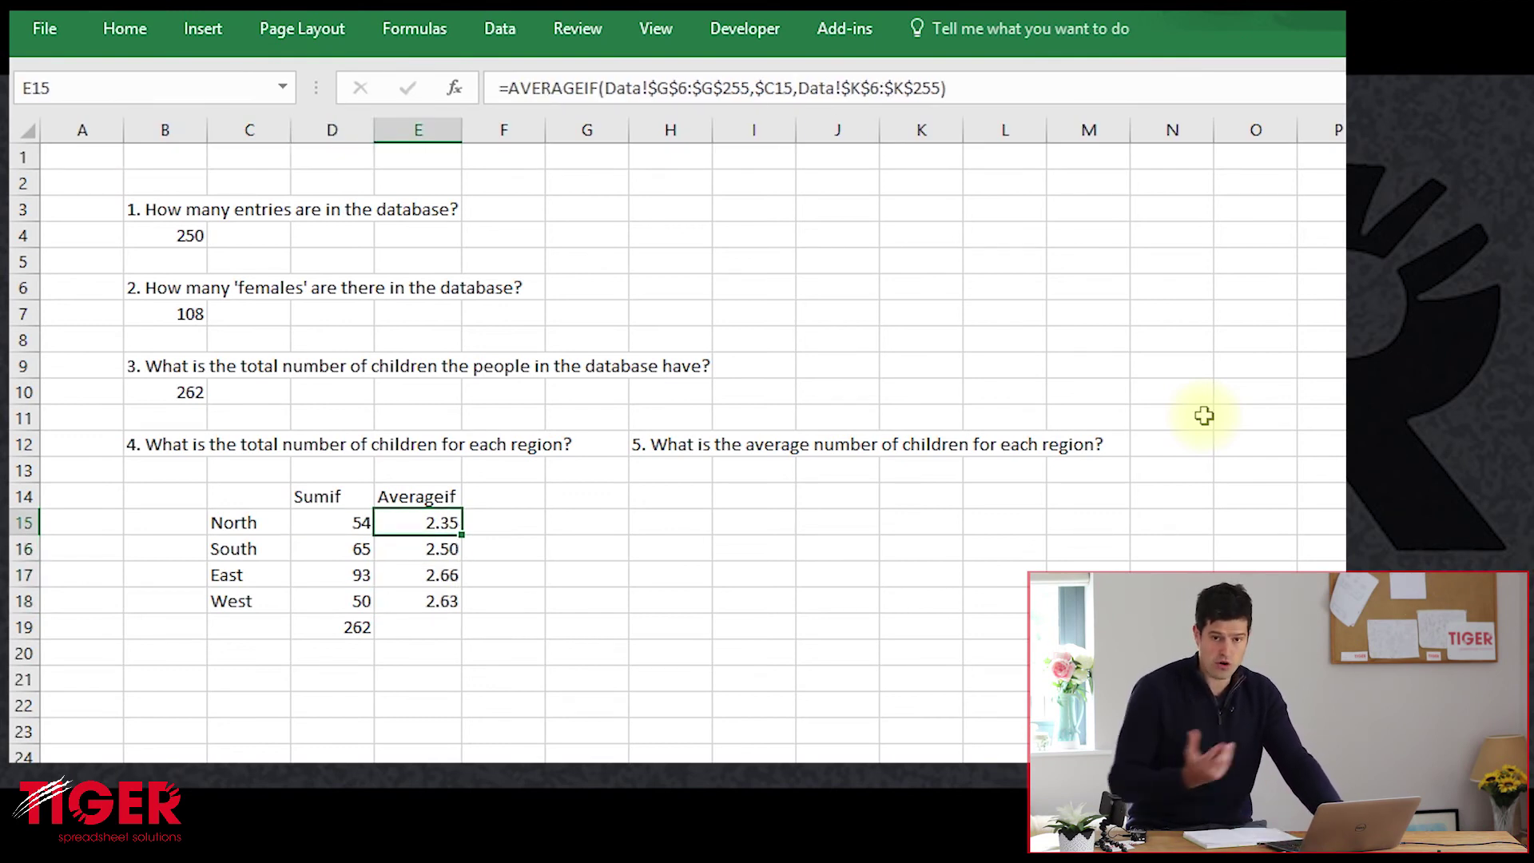
Check the East average in E17 by entering an AVERAGE formula over the East children counts K6:K95 in cell K4 of the Data sheet
key(Down)
key(Down)
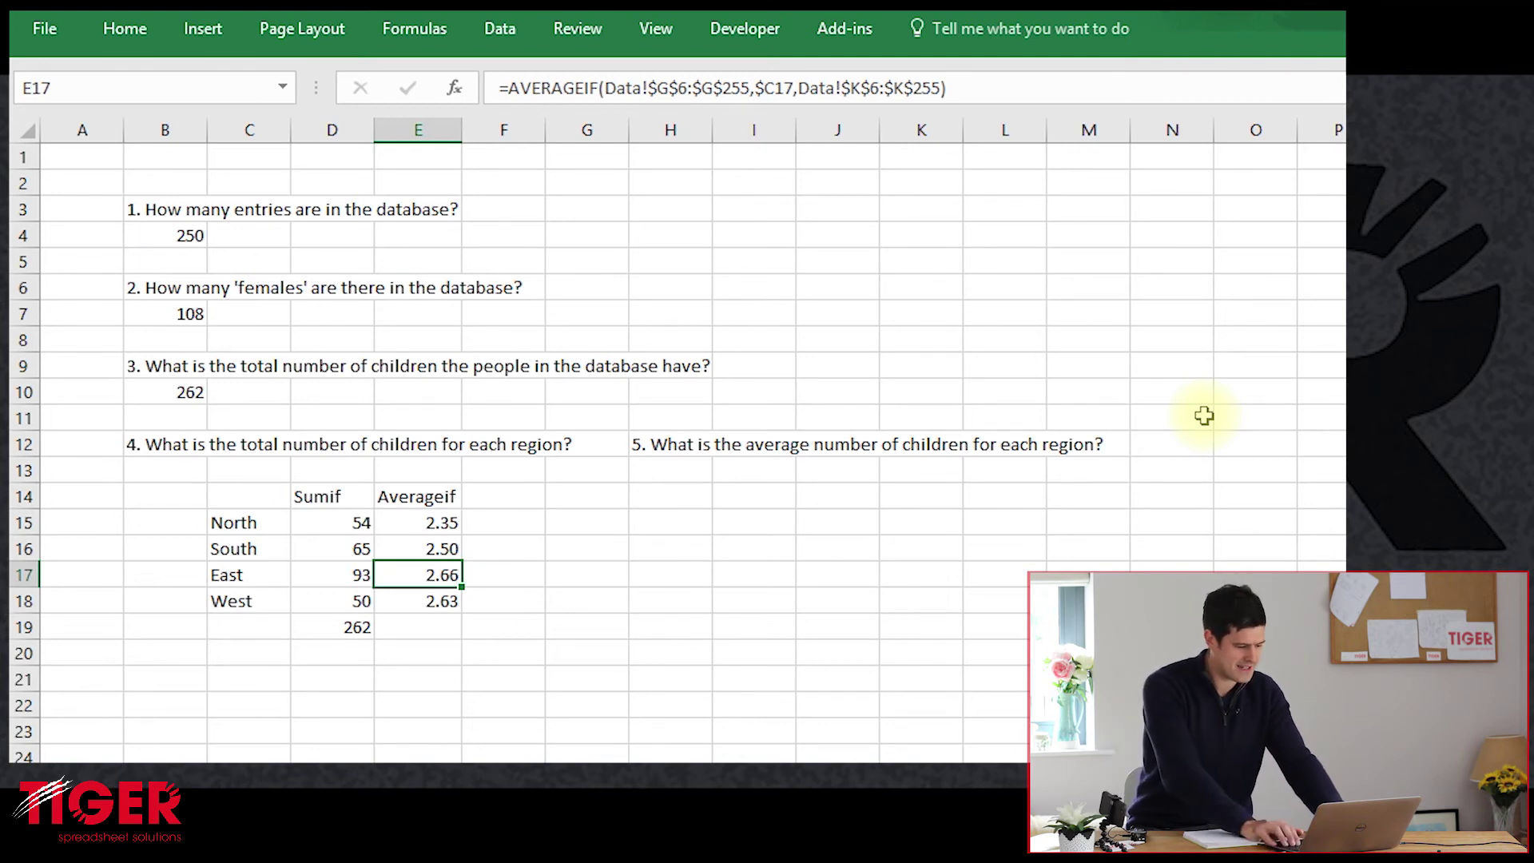
key(ctrl+Page_Up)
key(ctrl+Page_Up)
key(ctrl+Up)
key(Down)
key(Right)
key(Right)
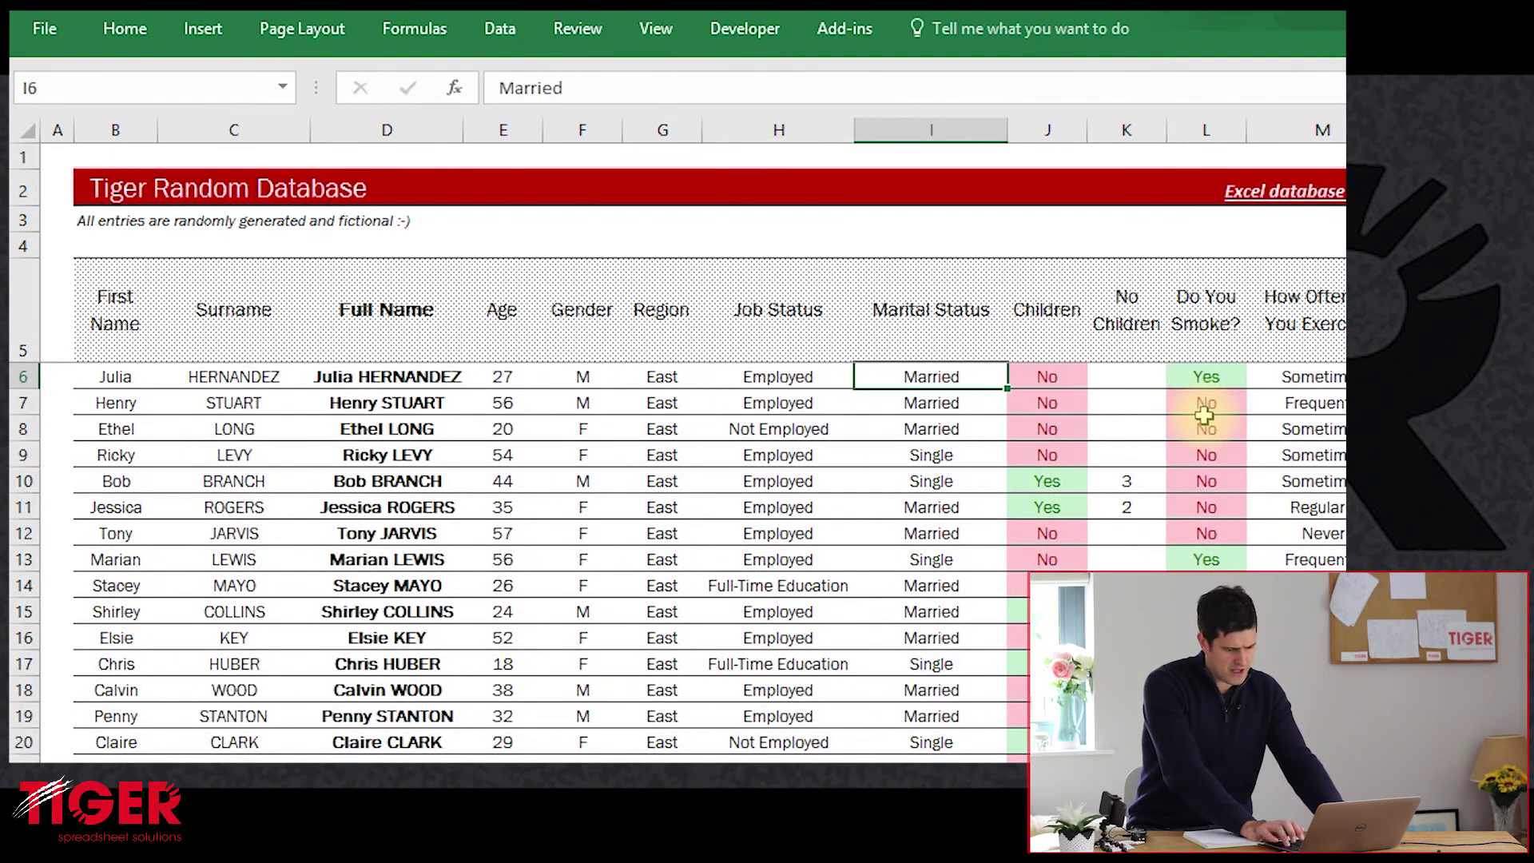
key(Right)
key(Right)
key(Up)
key(Up)
text(=average()
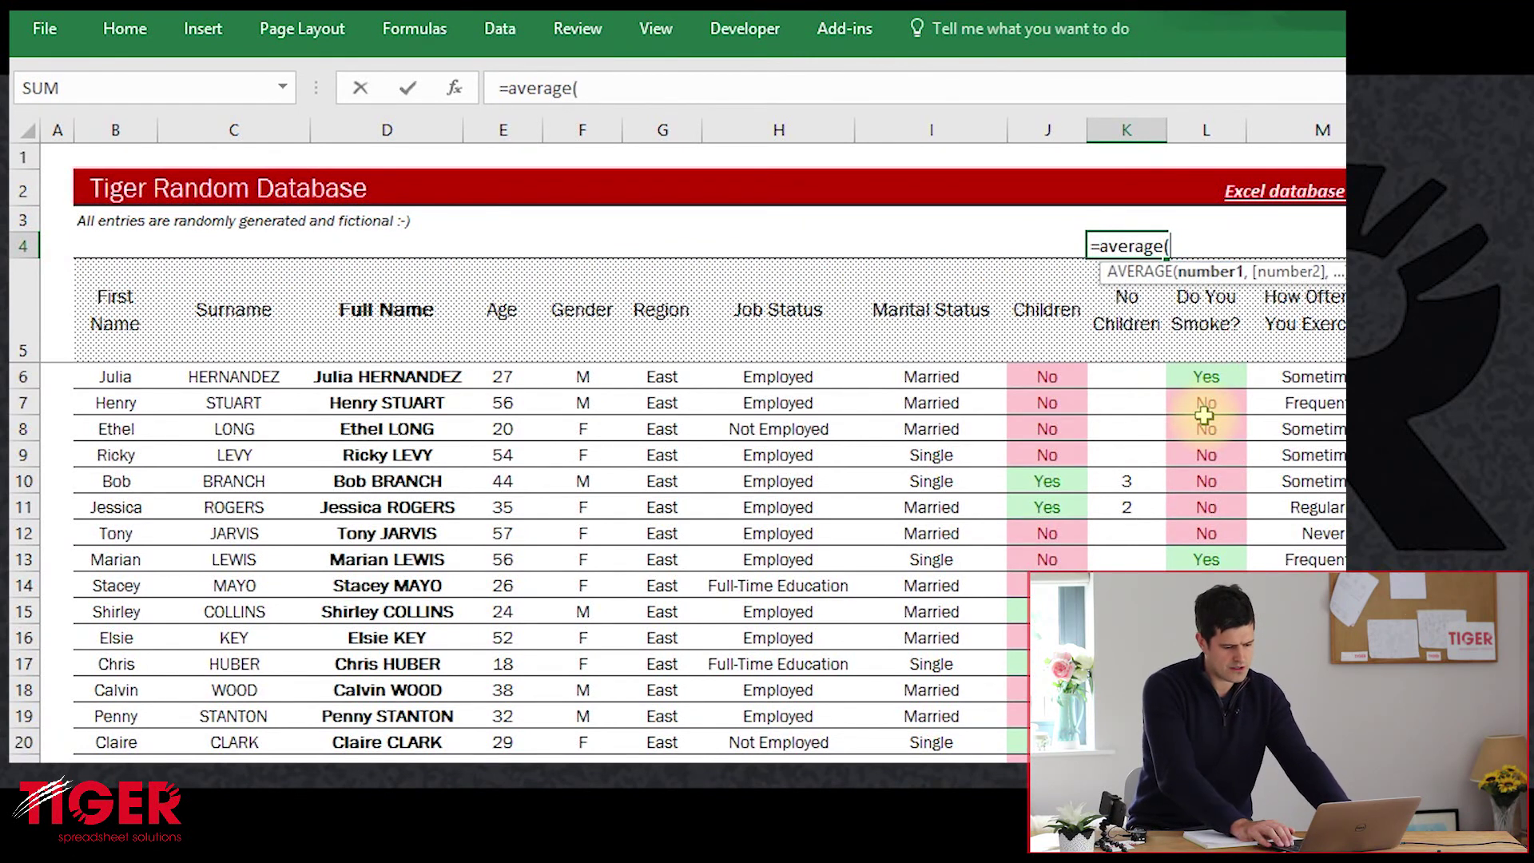
key(Down)
key(Down)
key(shift+Down)
key(shift+Down)
key(shift+Down)
key(shift+Down)
key(shift+Down)
key(shift+Down)
key(shift+Down)
key(shift+Down)
key(shift+Down)
key(shift+Down)
key(shift+Down)
key(shift+Down)
key(shift+Down)
key(shift+Down)
key(shift+Down)
key(shift+Down)
key(shift+Down)
key(shift+Down)
key(shift+Down)
key(shift+Down)
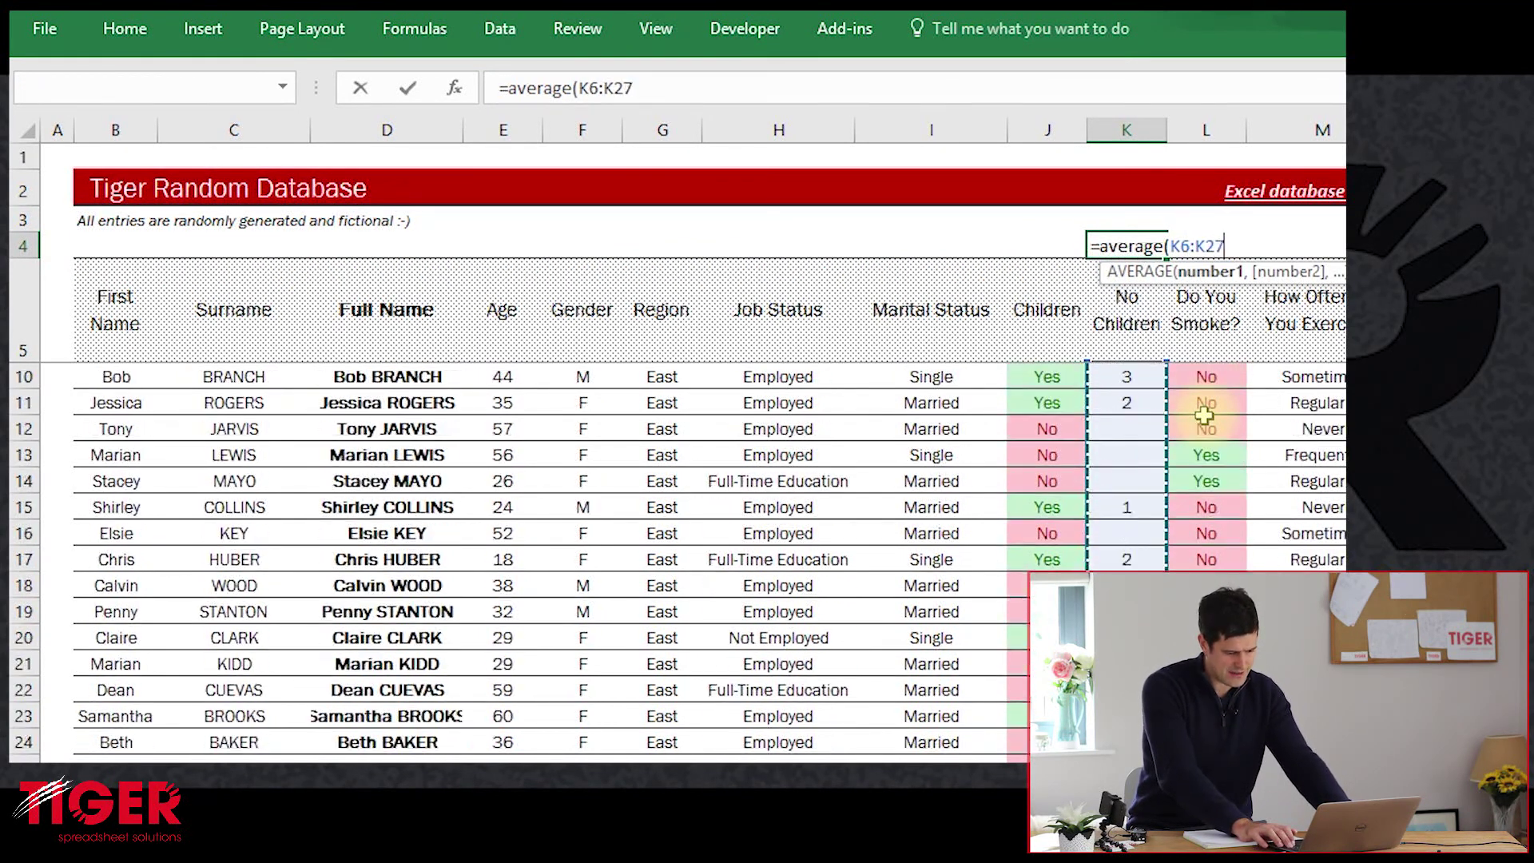
key(shift+Down)
key(shift+Down)
key(shift+Down)
key(shift+Down)
key(shift+Down)
key(shift+Down)
key(shift+Down)
key(shift+Down)
key(shift+Down)
key(shift+Down)
key(shift+Down)
key(shift+Down)
key(shift+Down)
key(shift+Down)
key(shift+Down)
key(shift+Down)
key(shift+Down)
key(shift+Down)
key(shift+Down)
key(shift+Down)
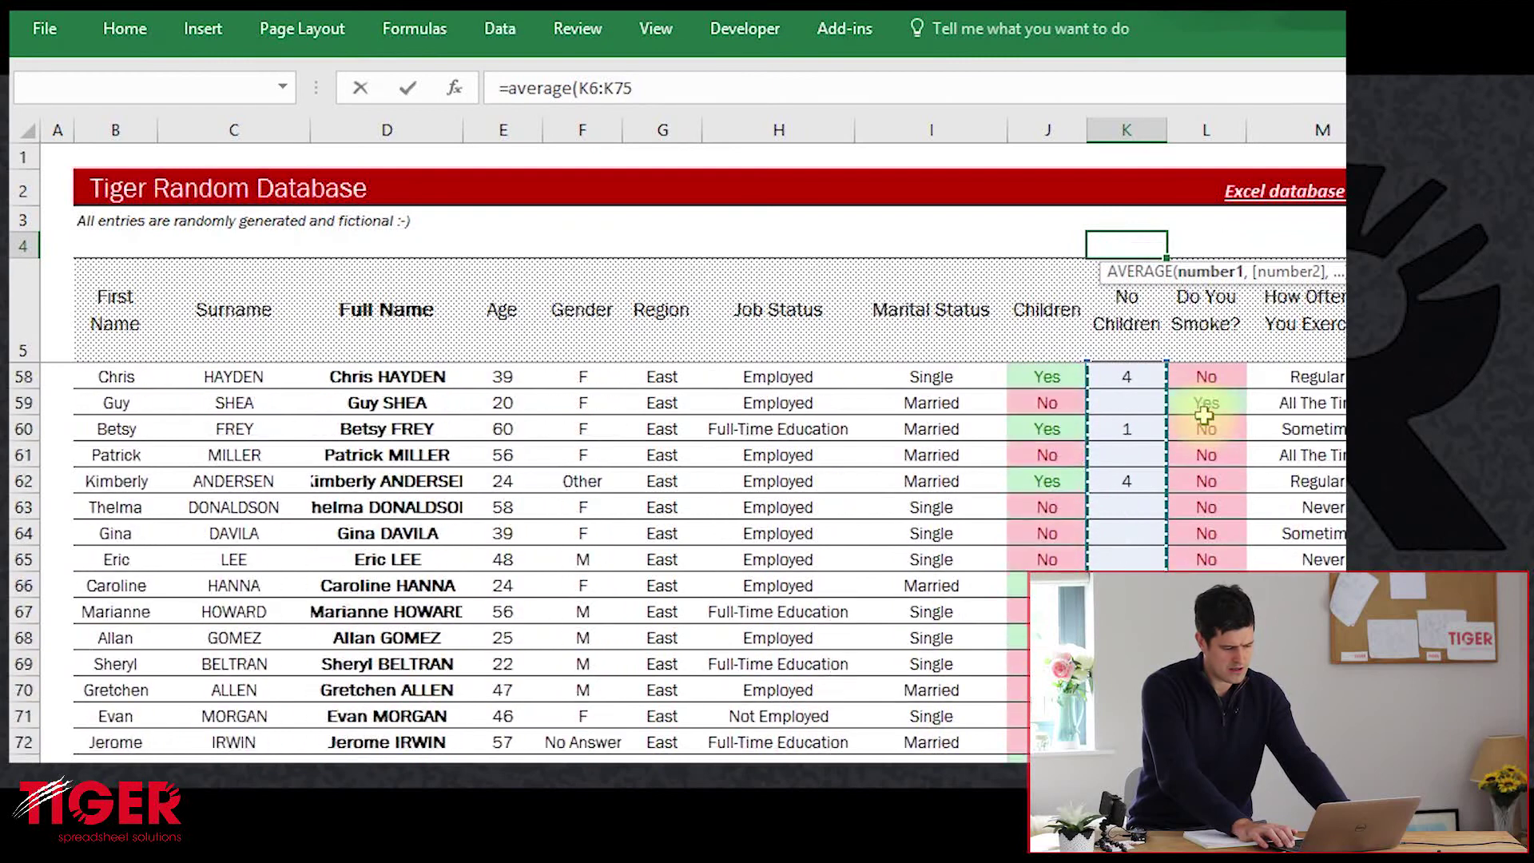
key(shift+Down)
key(shift+Down)
key(shift+Down)
key(shift+Down)
key(shift+Down)
key(shift+Down)
key(shift+Down)
key(shift+Down)
key(shift+Down)
key(shift+Down)
key(shift+Down)
key(shift+Down)
key(shift+Down)
key(shift+Down)
key(shift+Down)
key(shift+Down)
key(shift+Down)
key(shift+Down)
key(shift+Down)
key(shift+Down)
key(shift+Up)
key(shift+Up)
key(shift+Up)
key(shift+Up)
key(shift+Up)
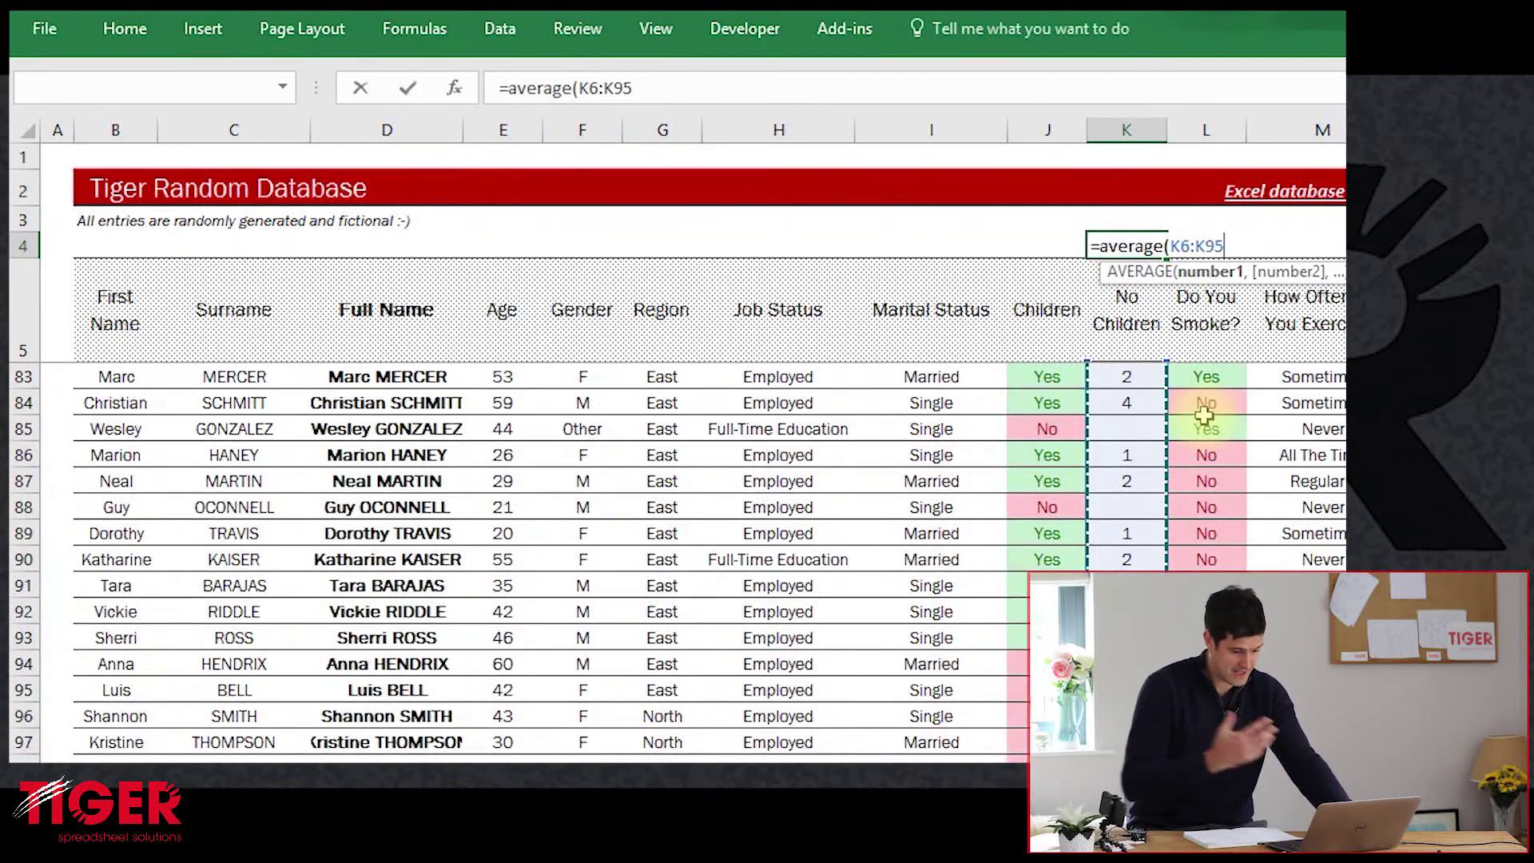
key(Return)
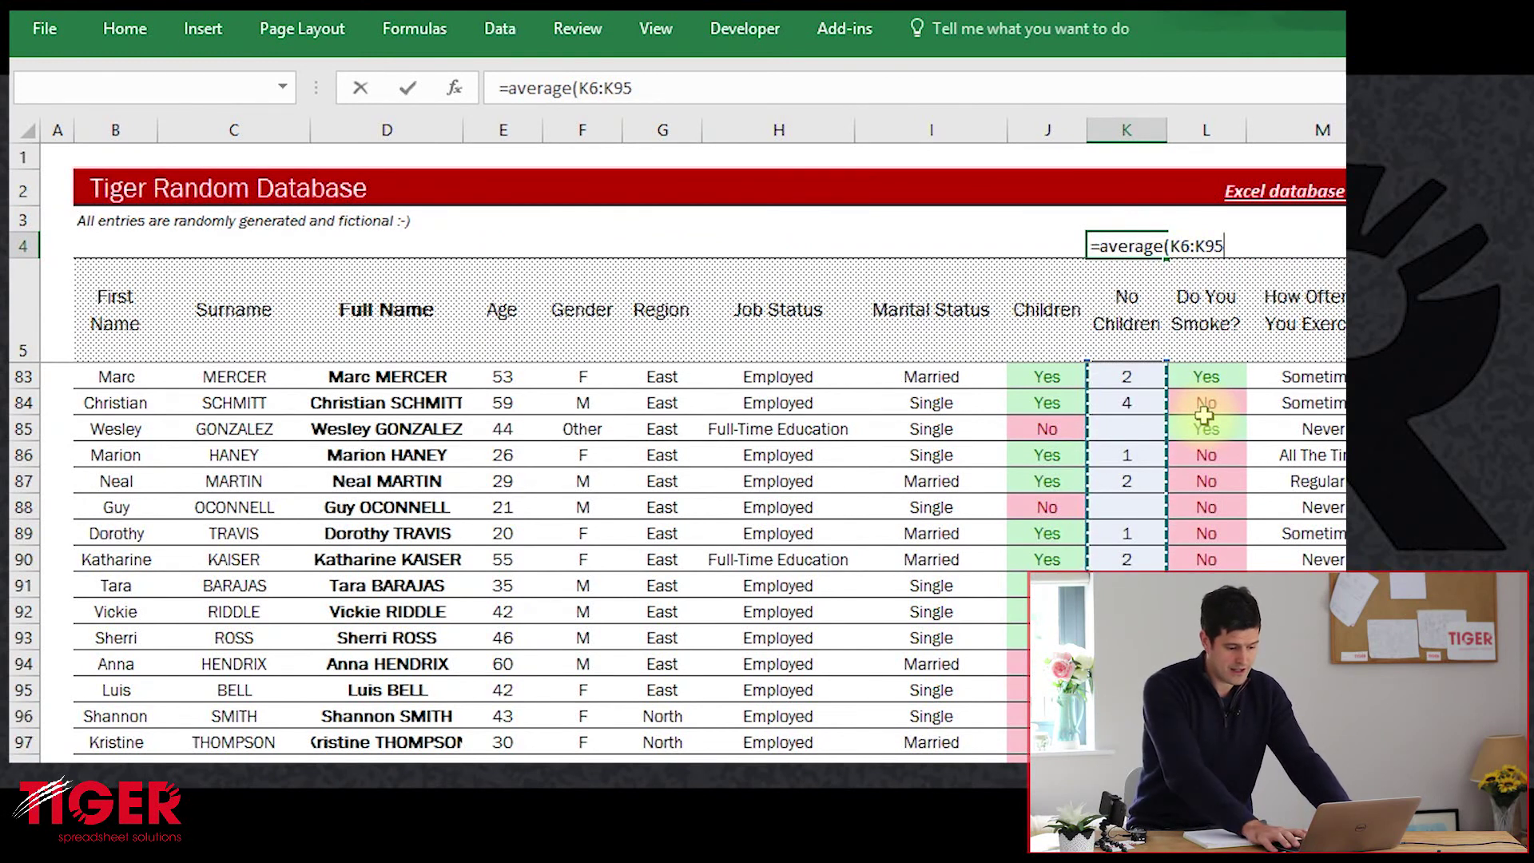
key(Return)
key(Up)
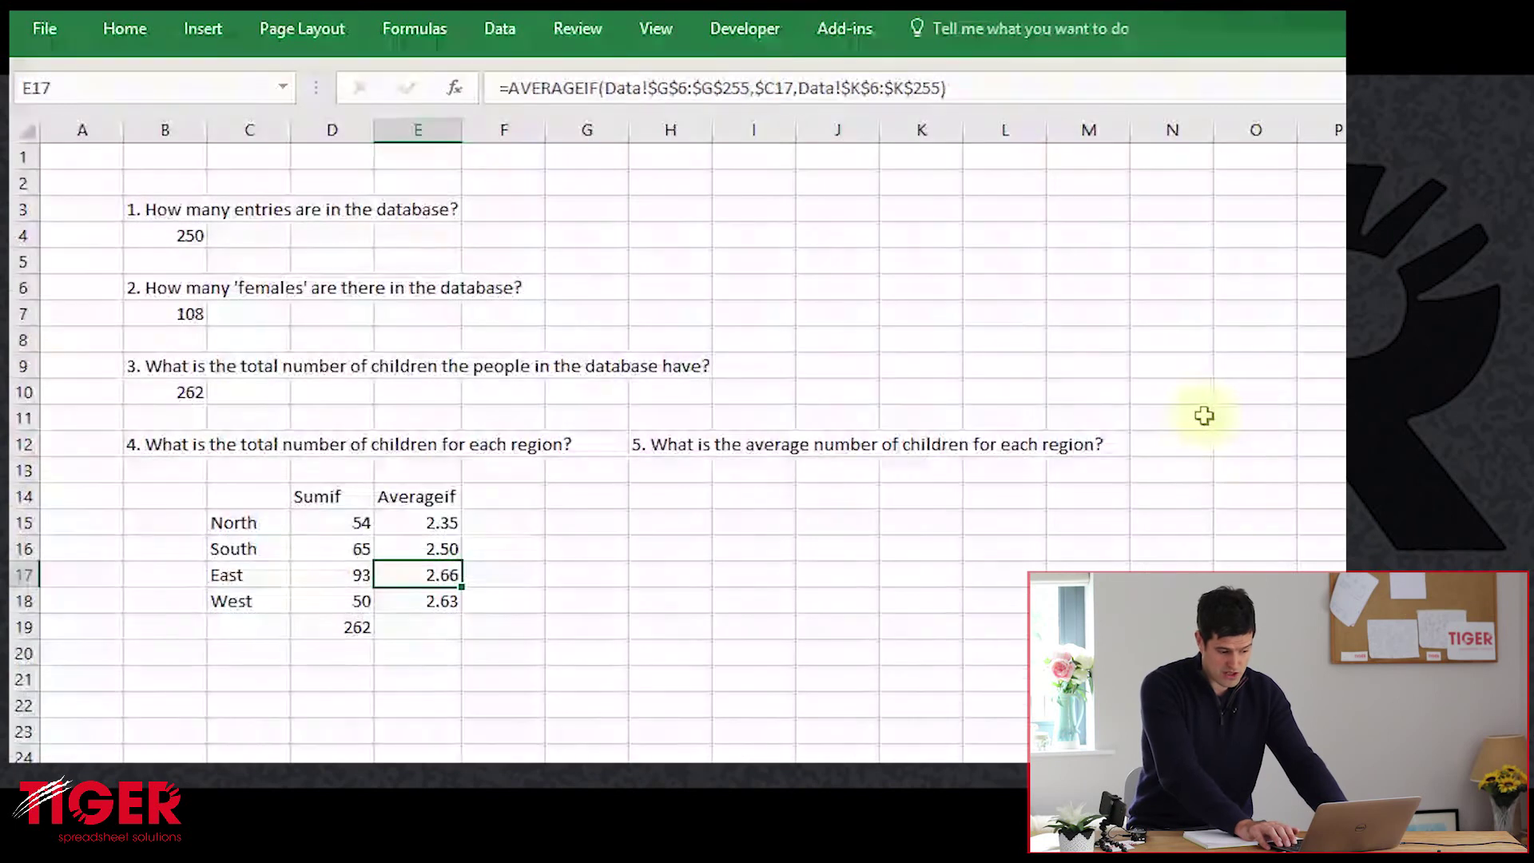
key(Left)
key(Right)
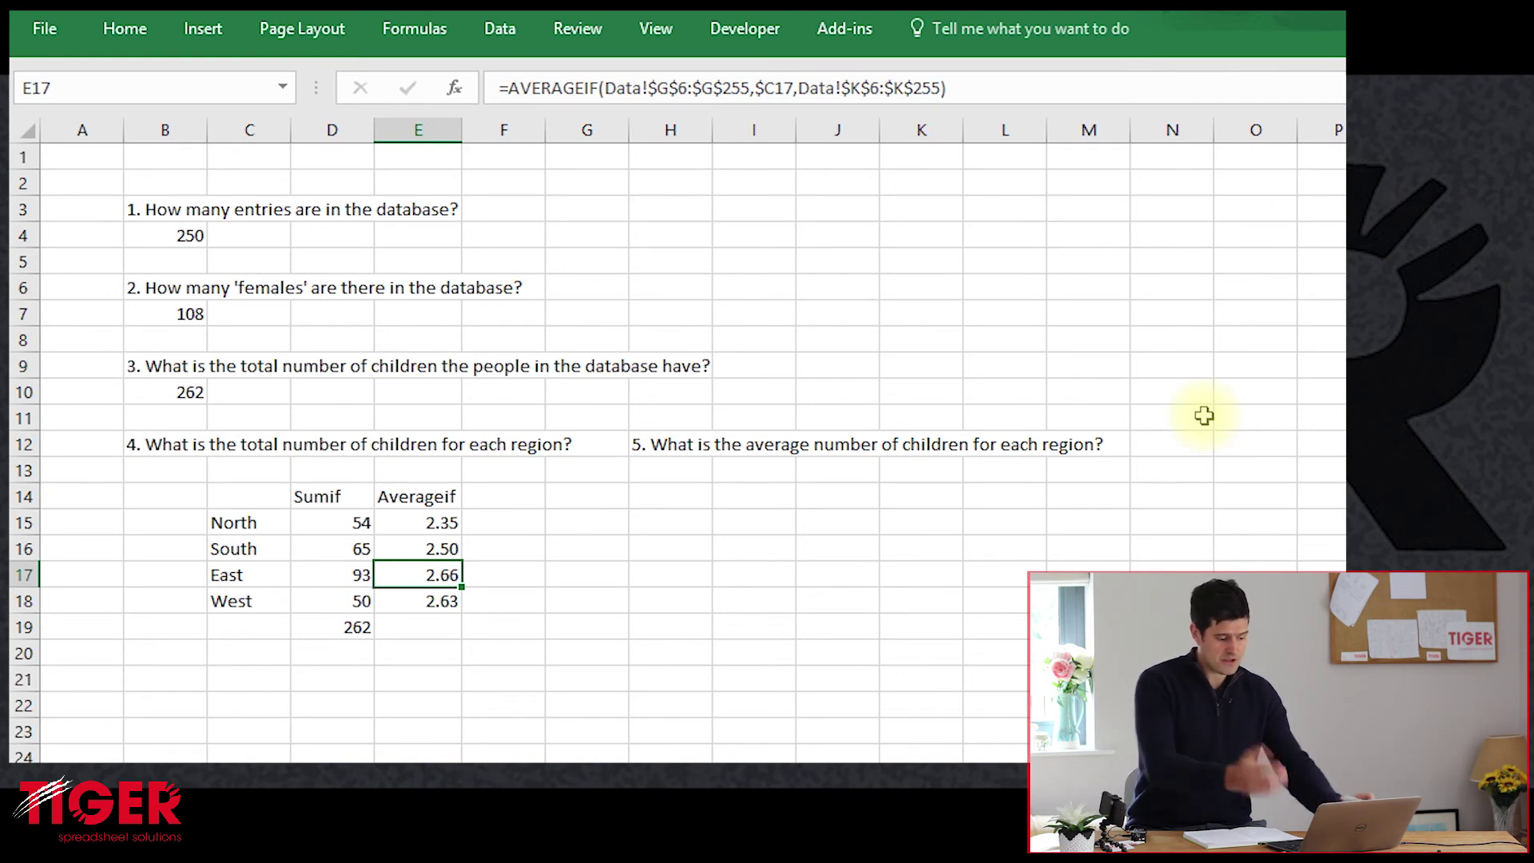
Select questions 4 and 5 in the key questions list to review them
key(ctrl+Page_Up)
key(Up)
key(shift+Down)
key(shift+Up)
key(shift+Down)
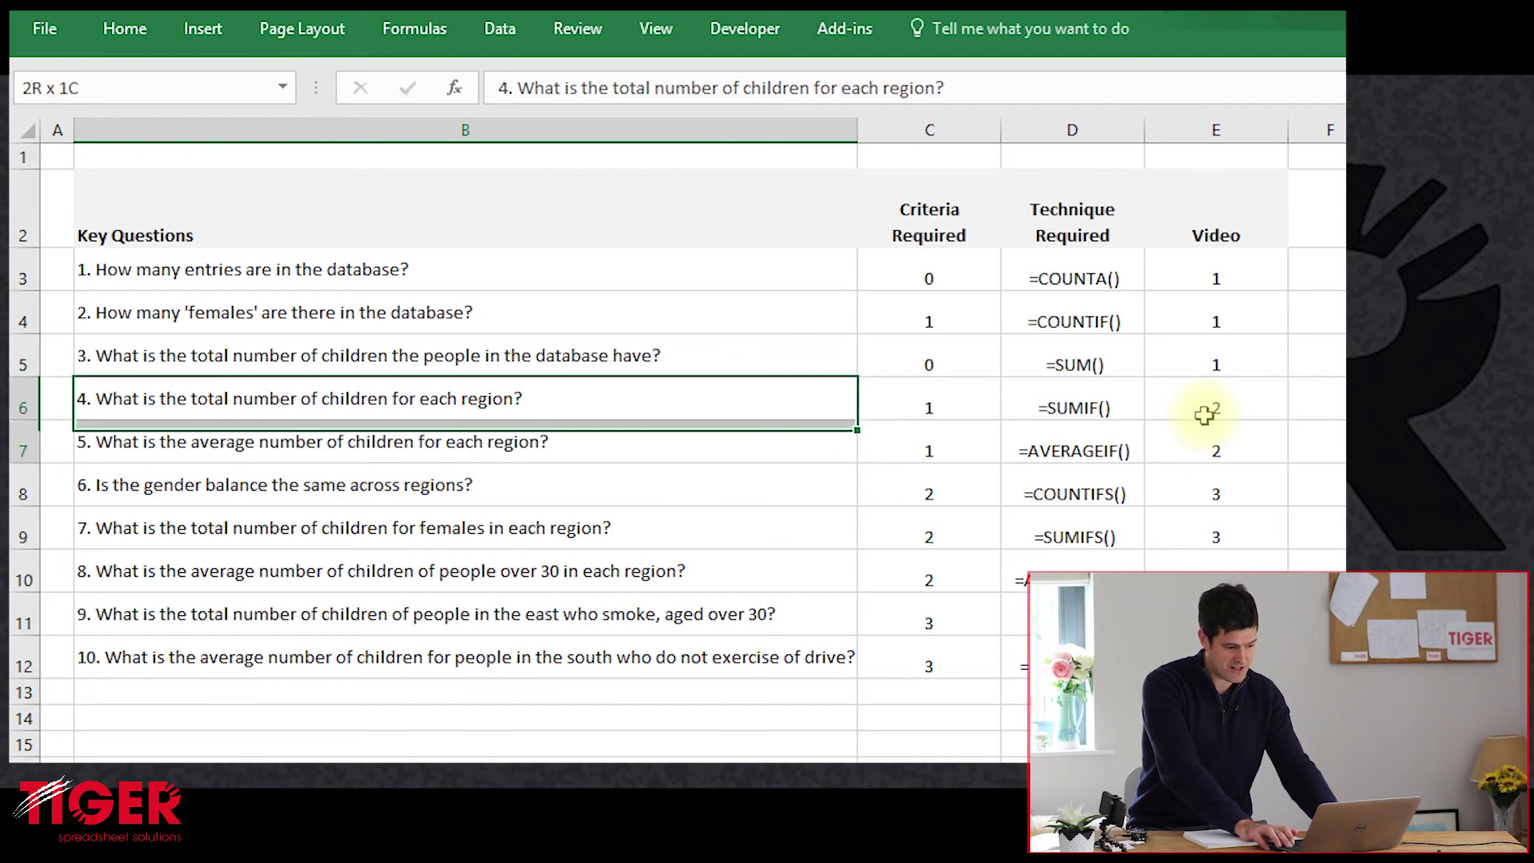